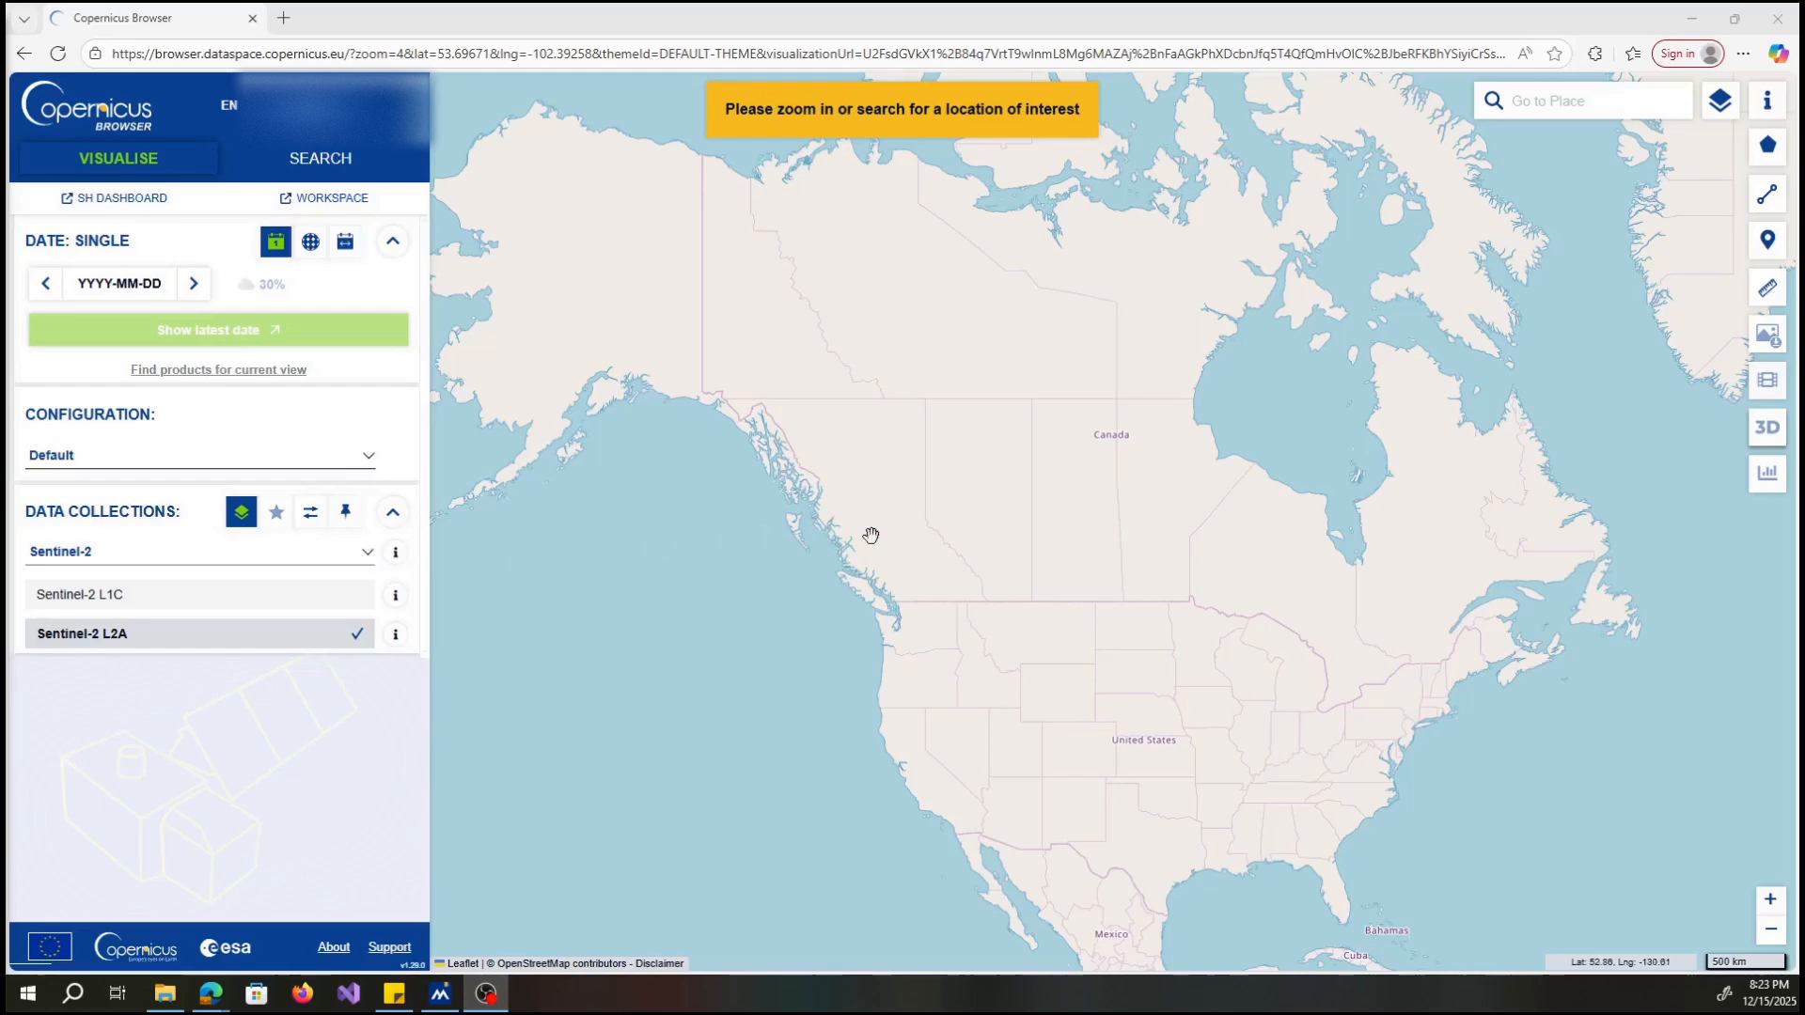
scroll(1001, 549, up, 1)
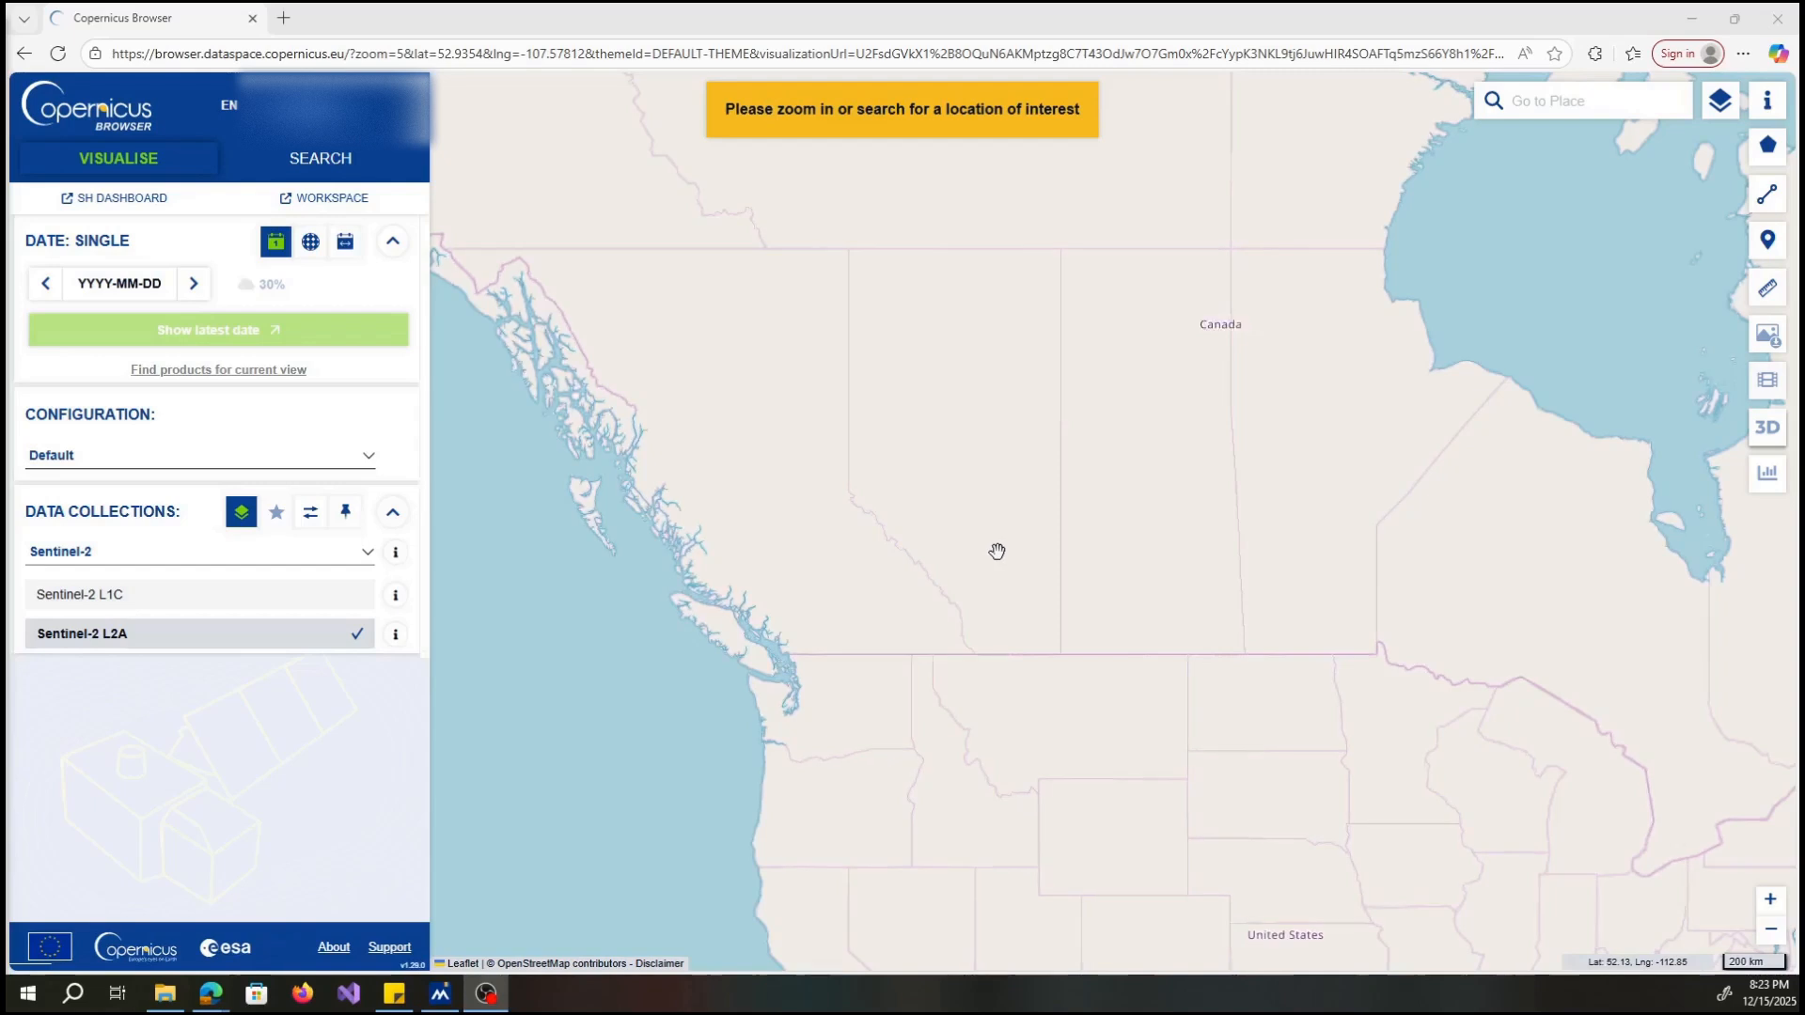
scroll(996, 551, down, 1)
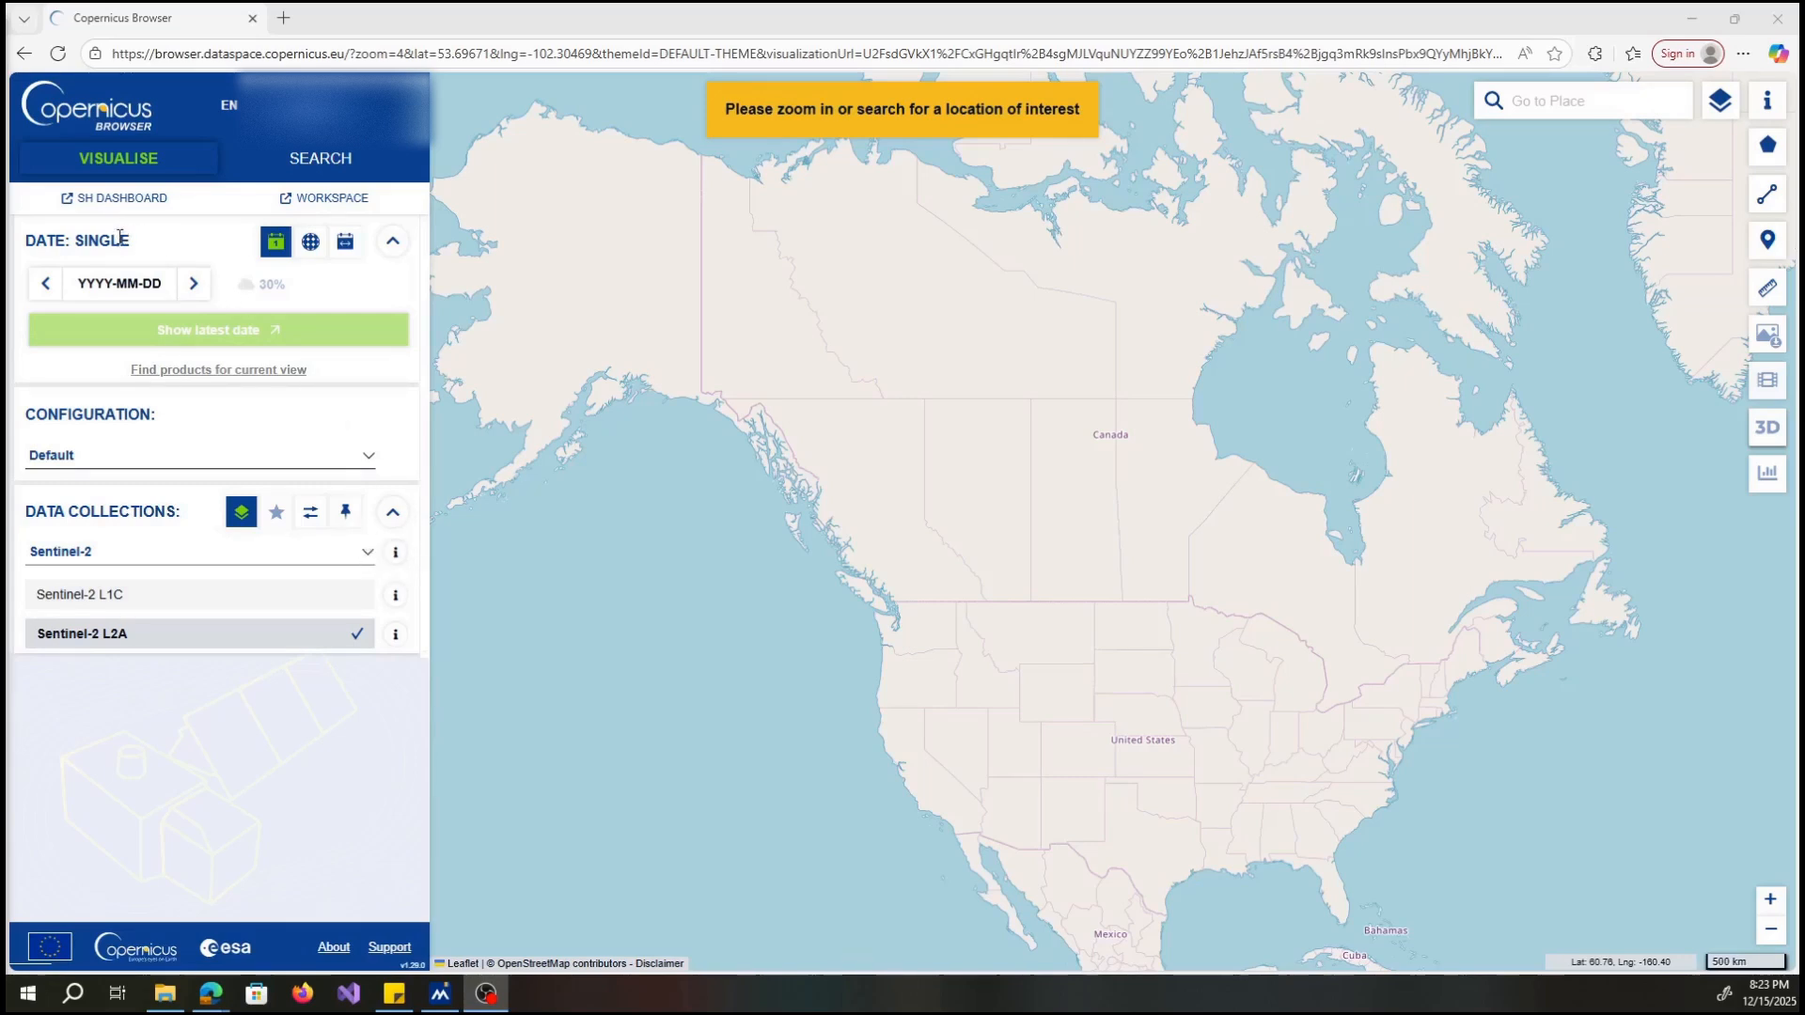
Step: Choose Sentinel-1 as the data collection and review its acquisition mode, polarization and orbit direction options
click(368, 555)
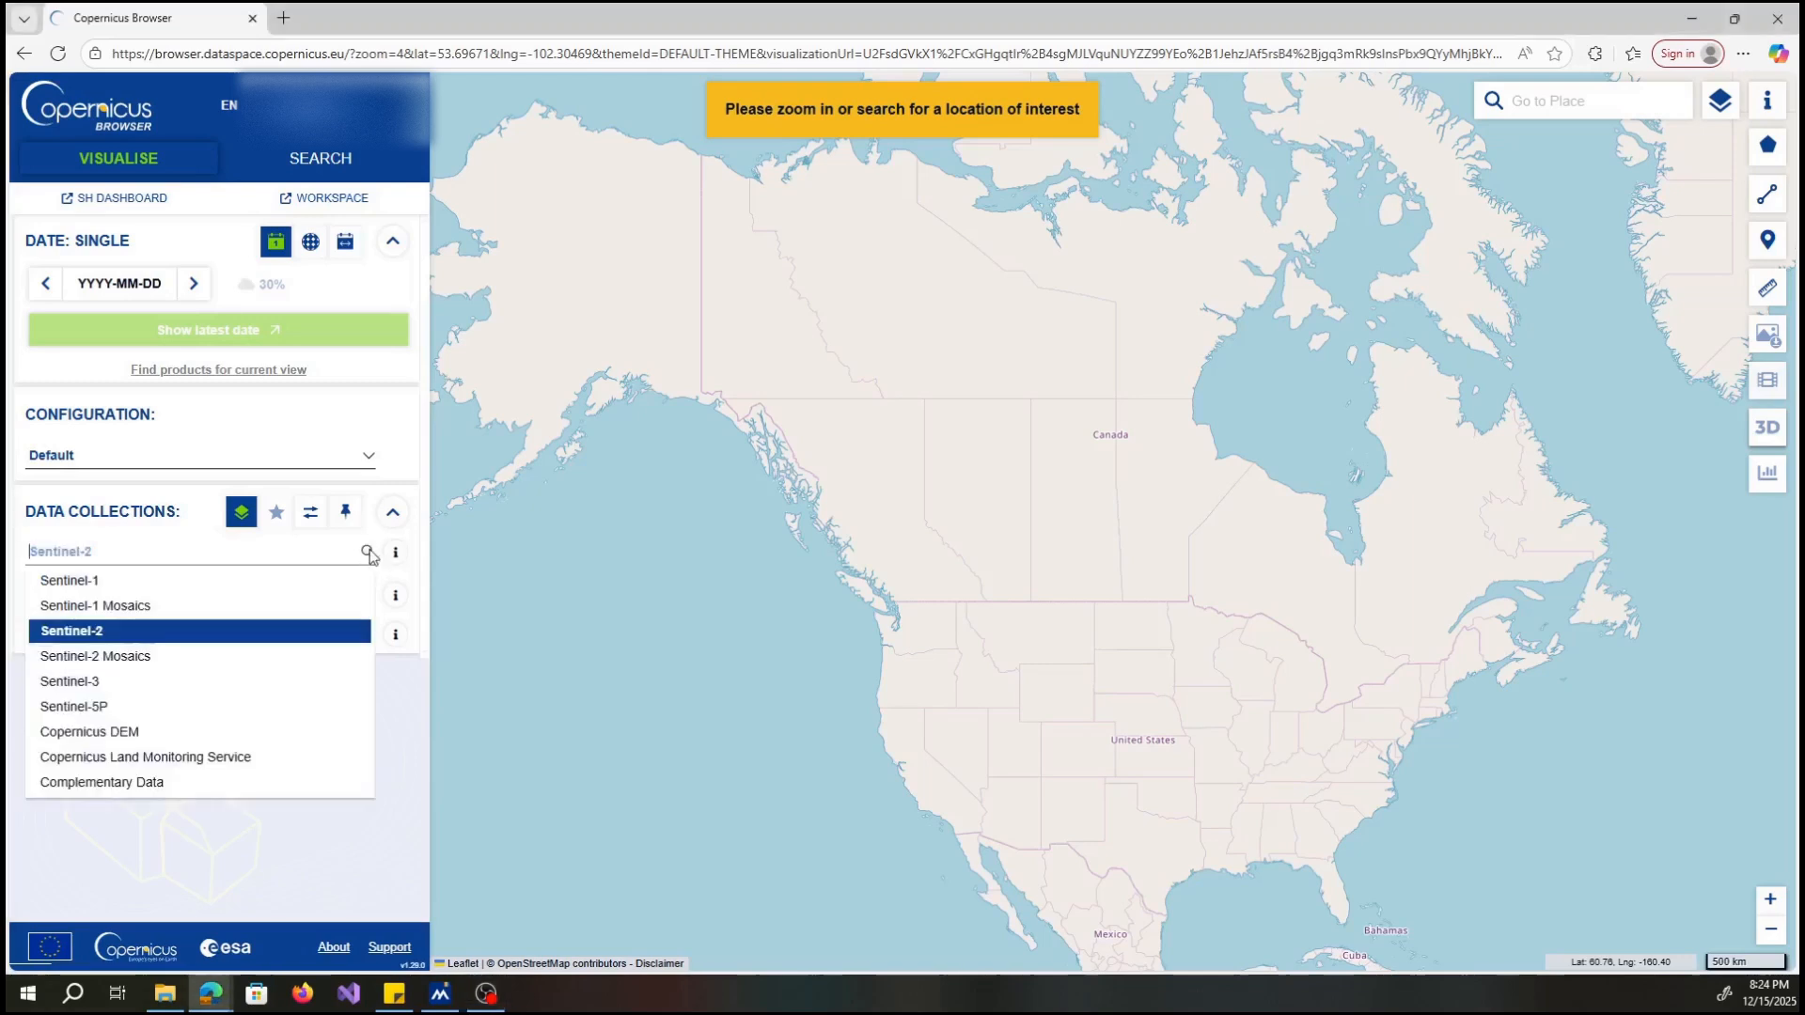
click(311, 583)
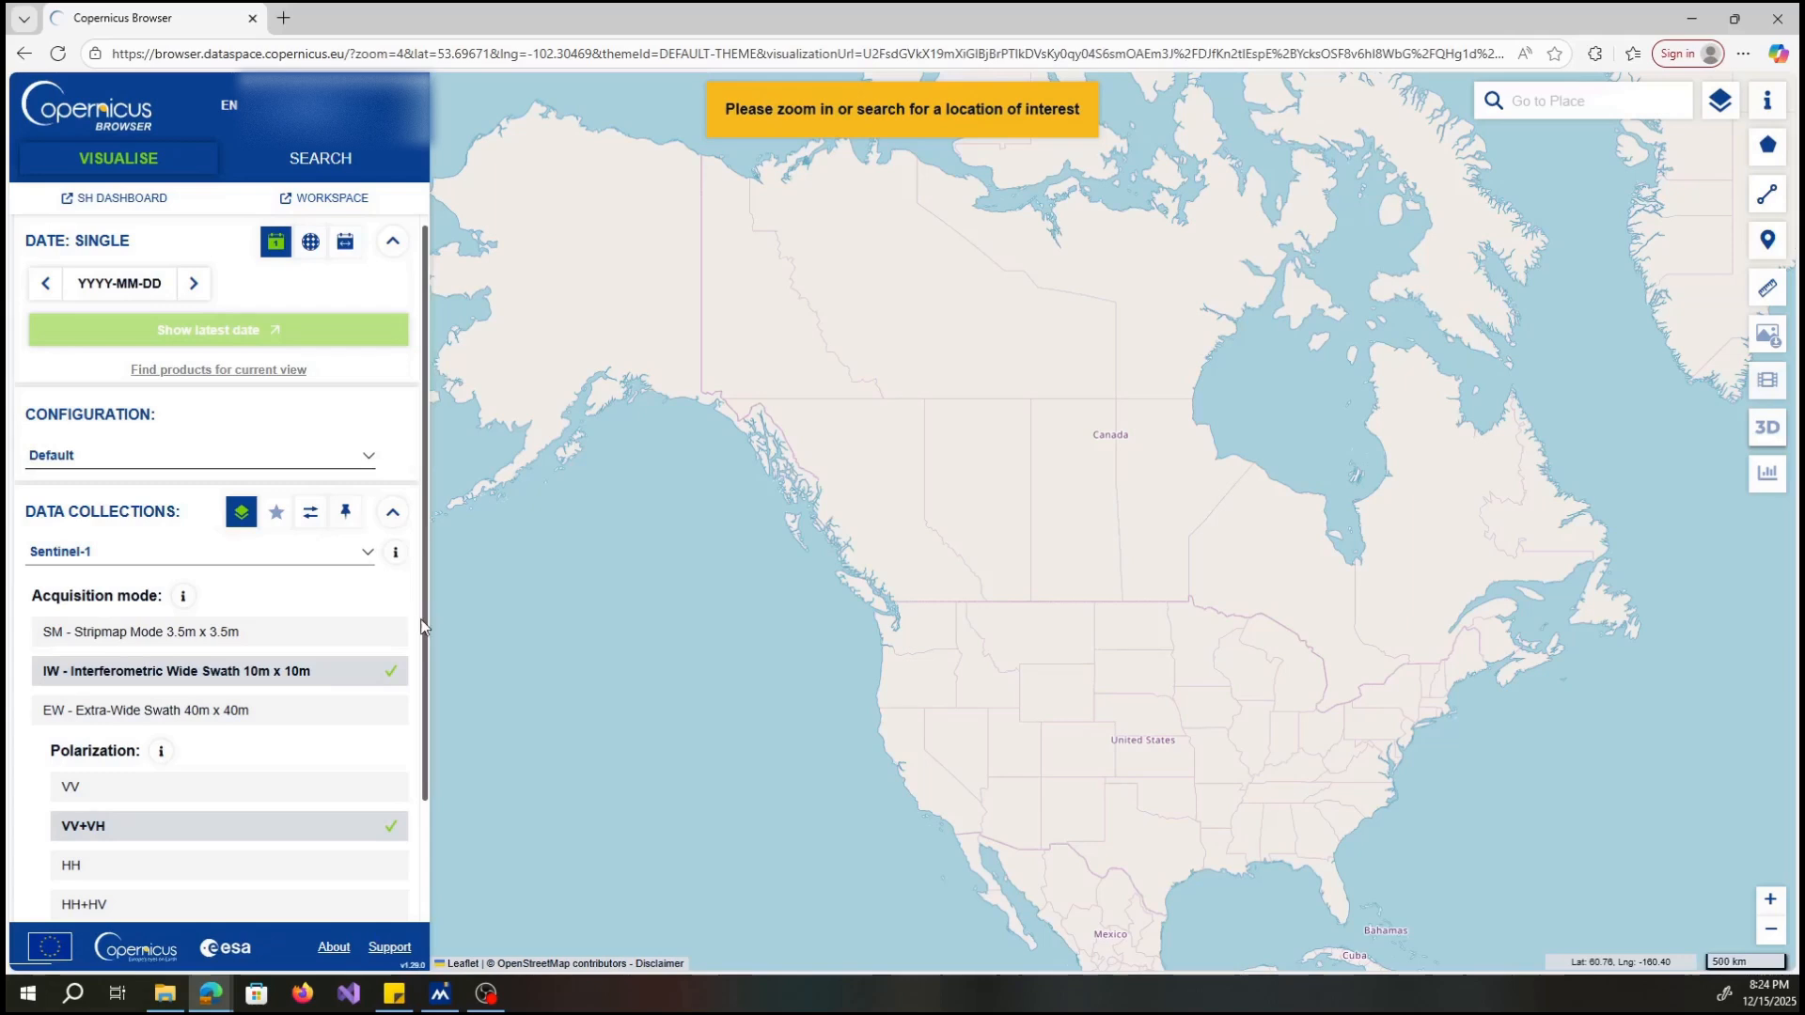
scroll(427, 658, down, 2)
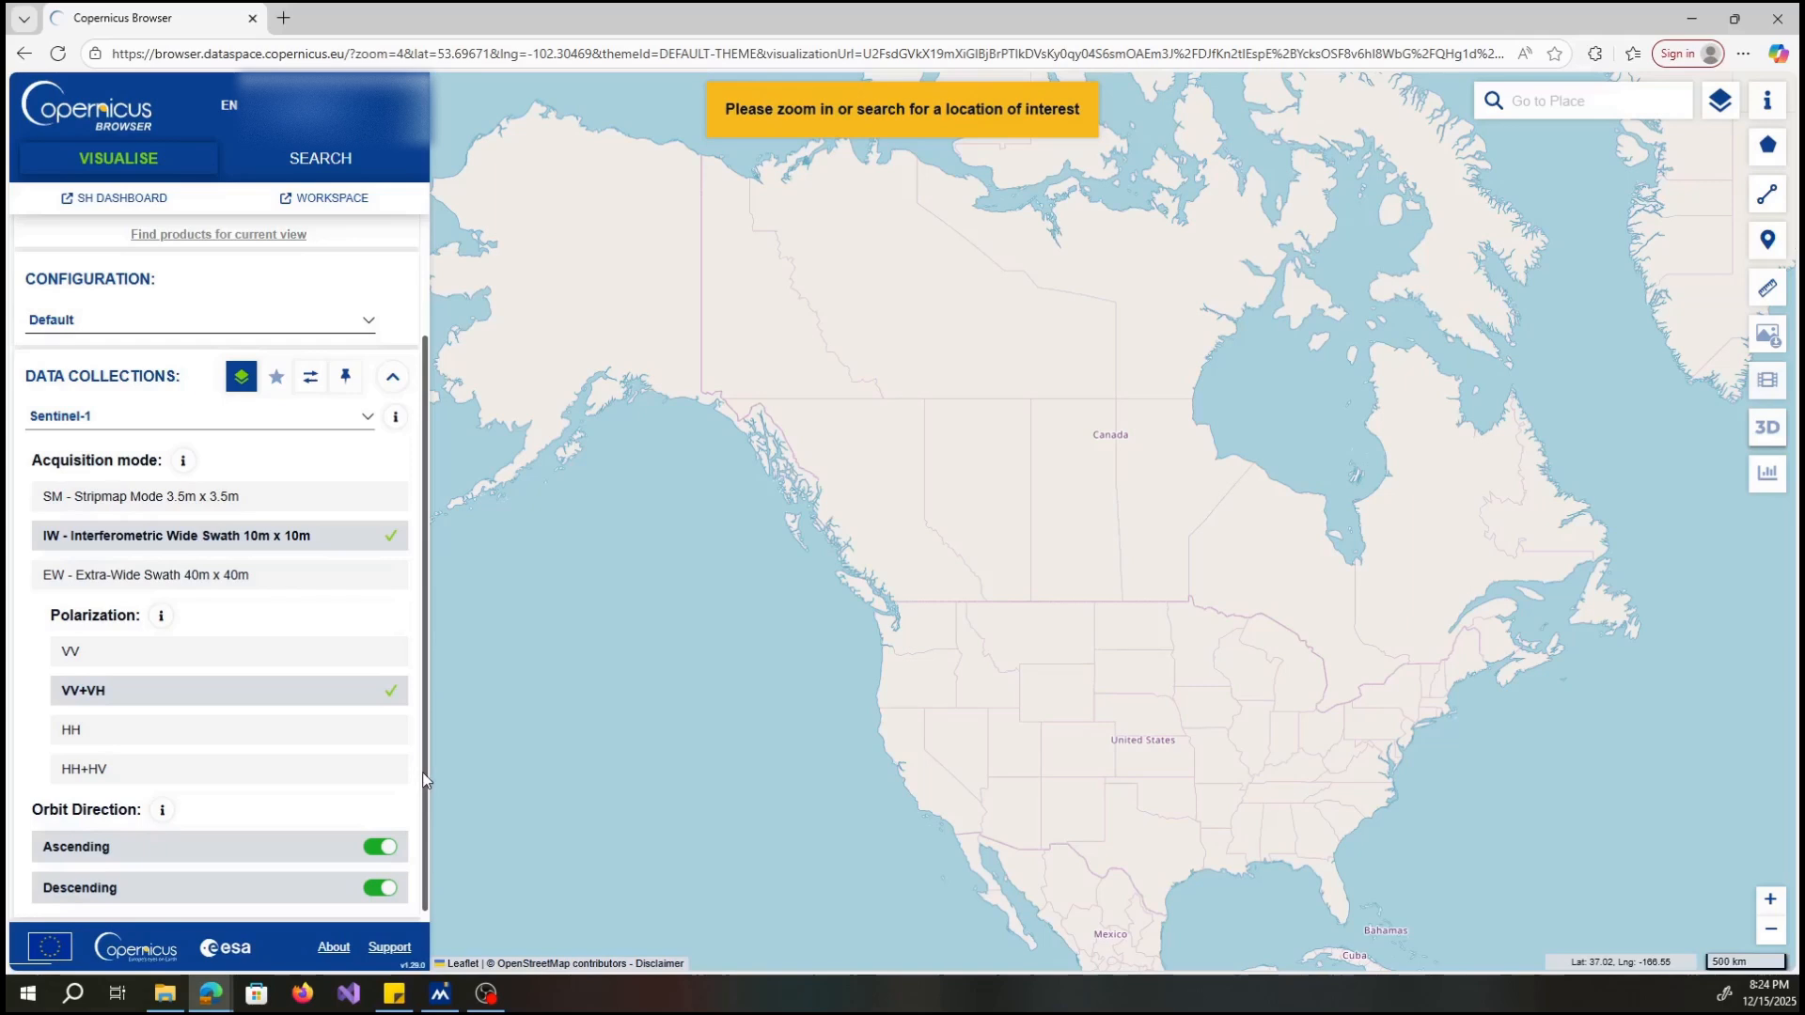
Step: Switch the data collection to Sentinel-2 and read its description
click(369, 420)
click(303, 499)
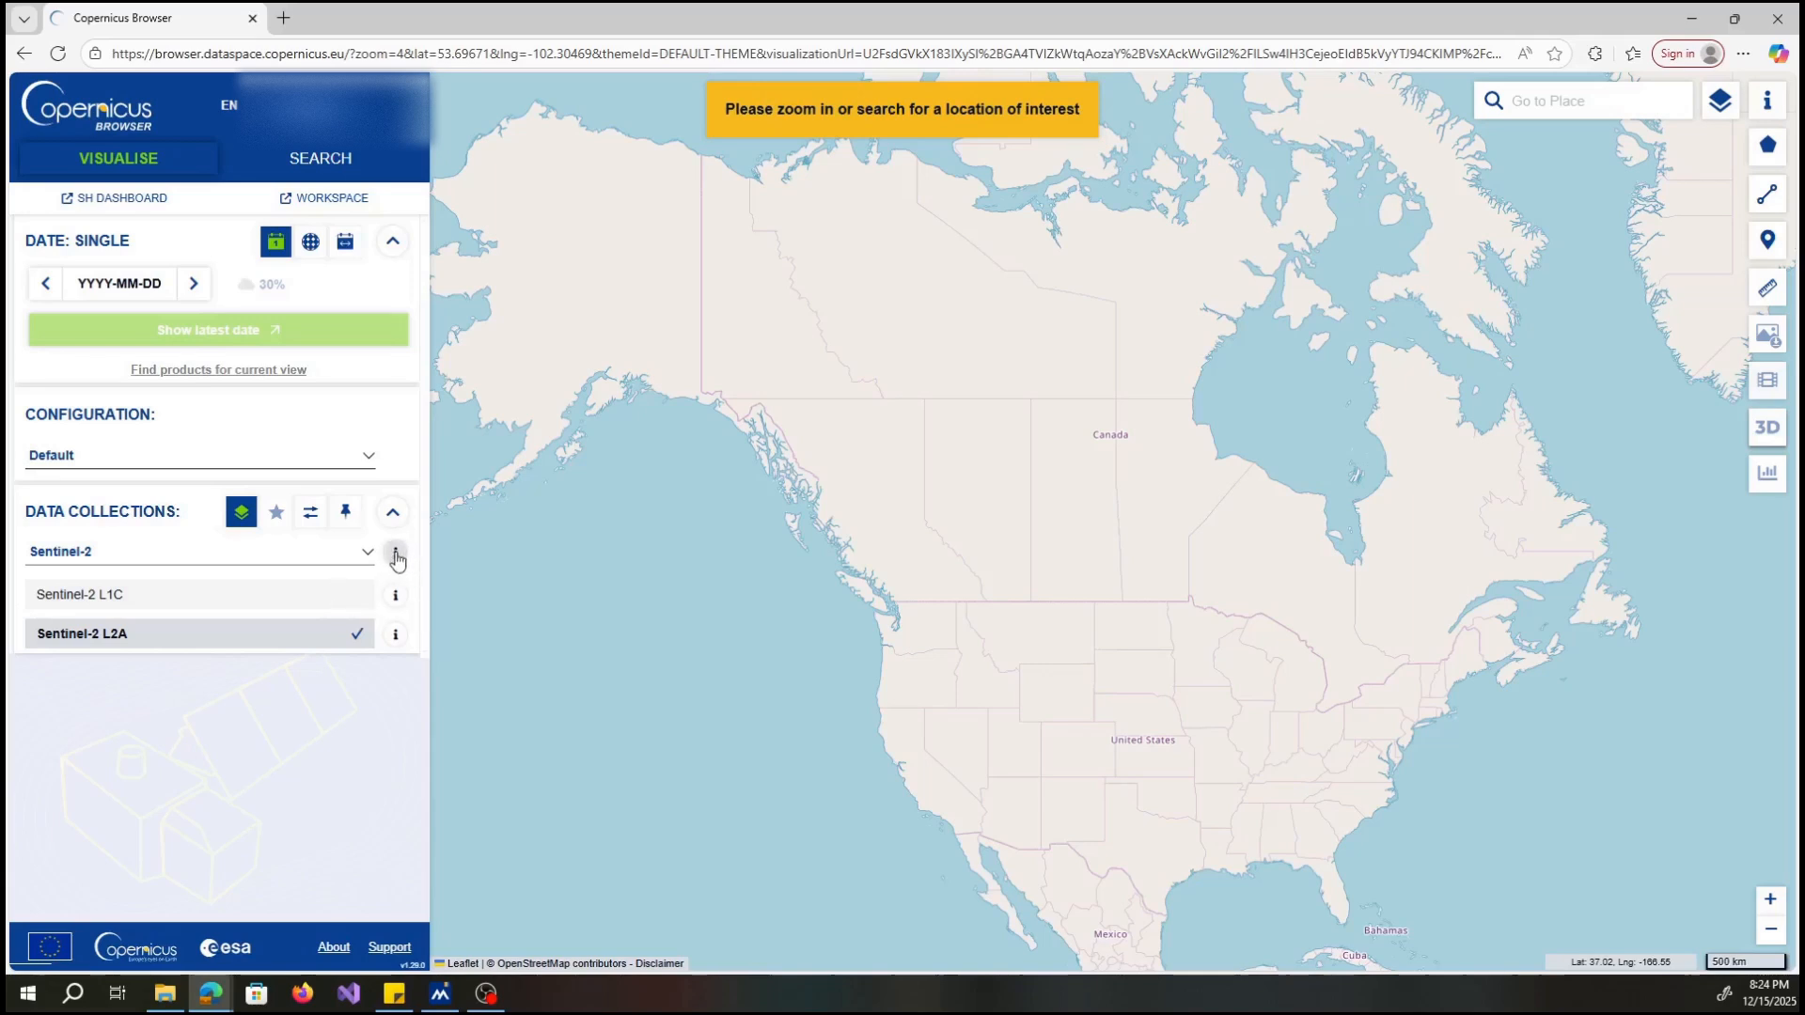
mouse_move(396, 559)
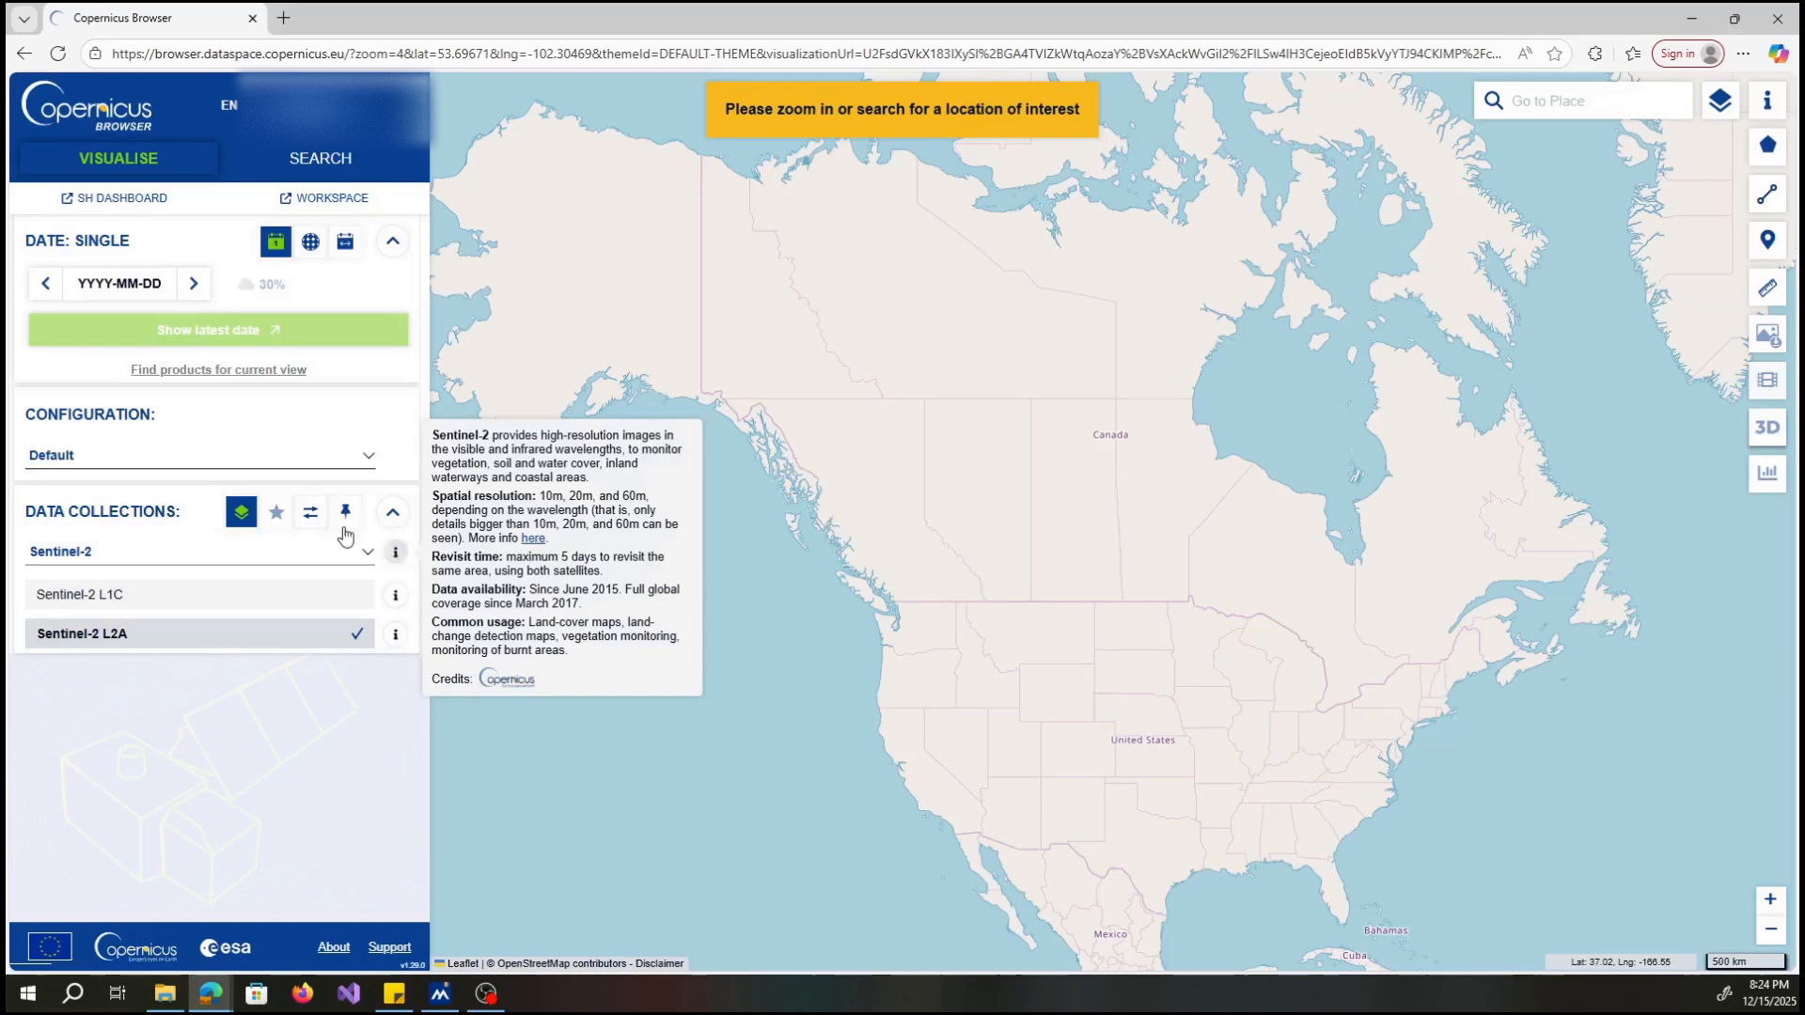
Step: Switch the data collection to Sentinel-3 and read its description
click(363, 554)
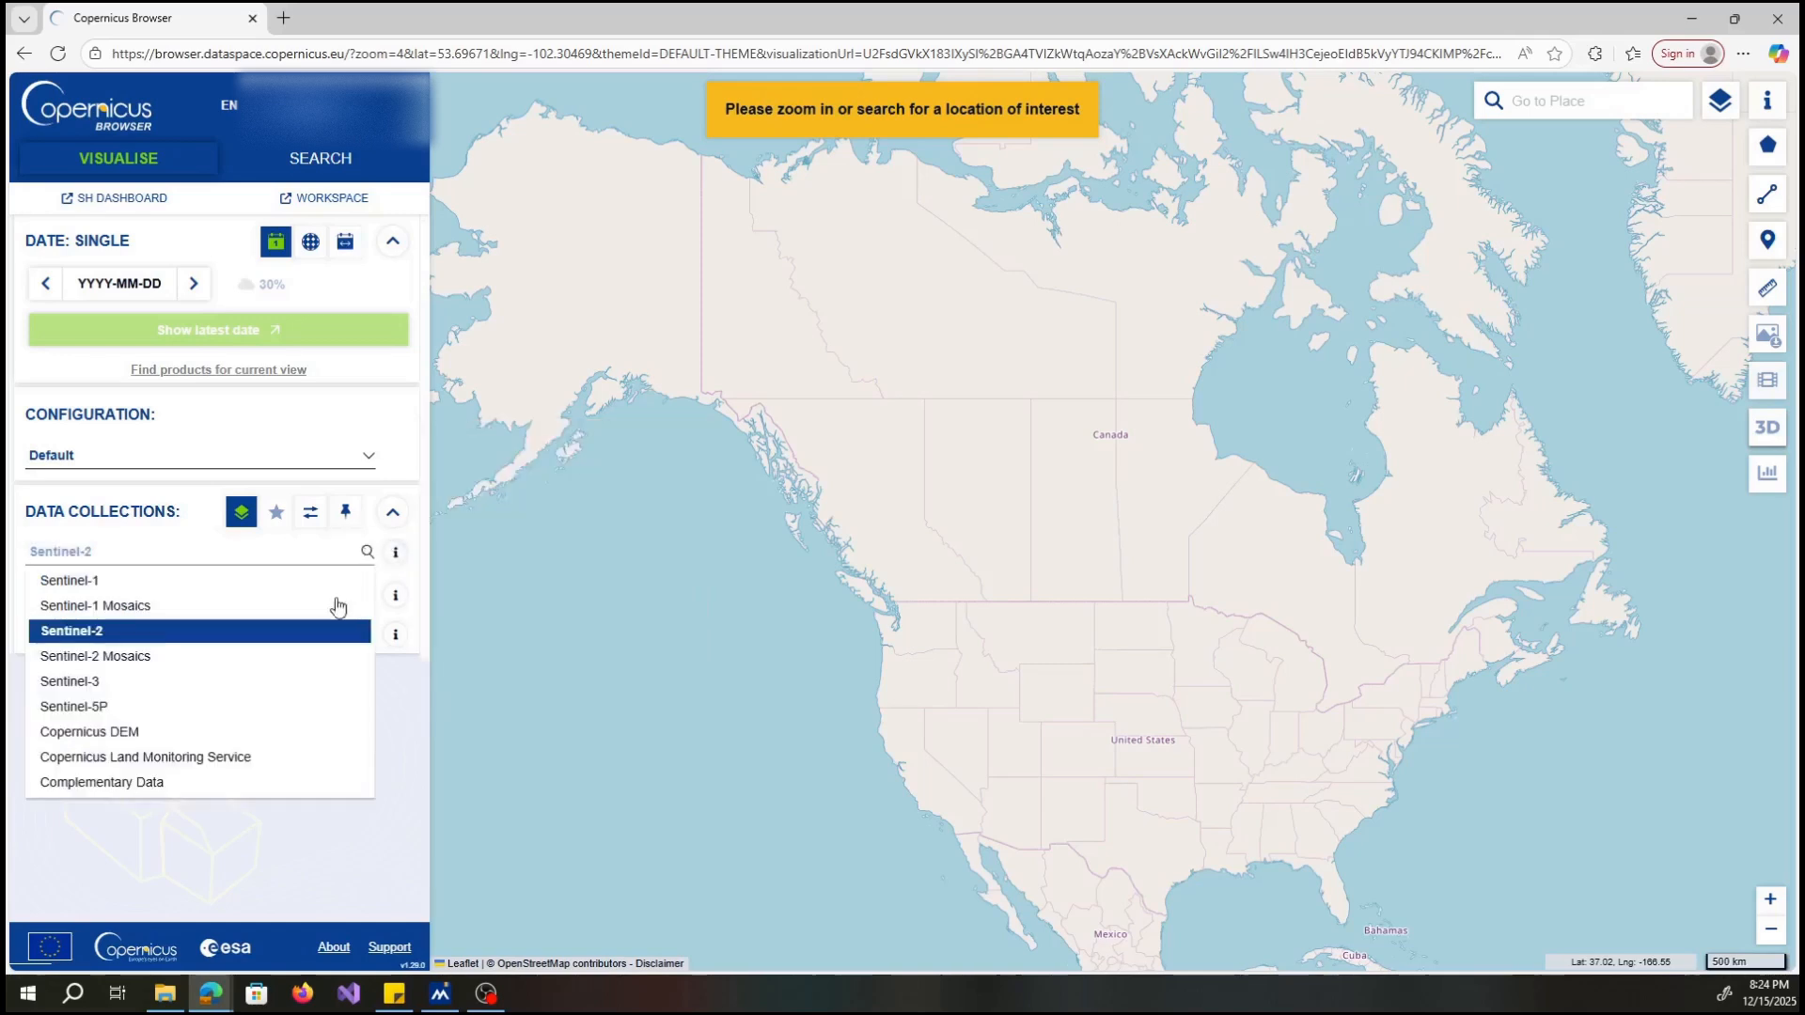
click(261, 682)
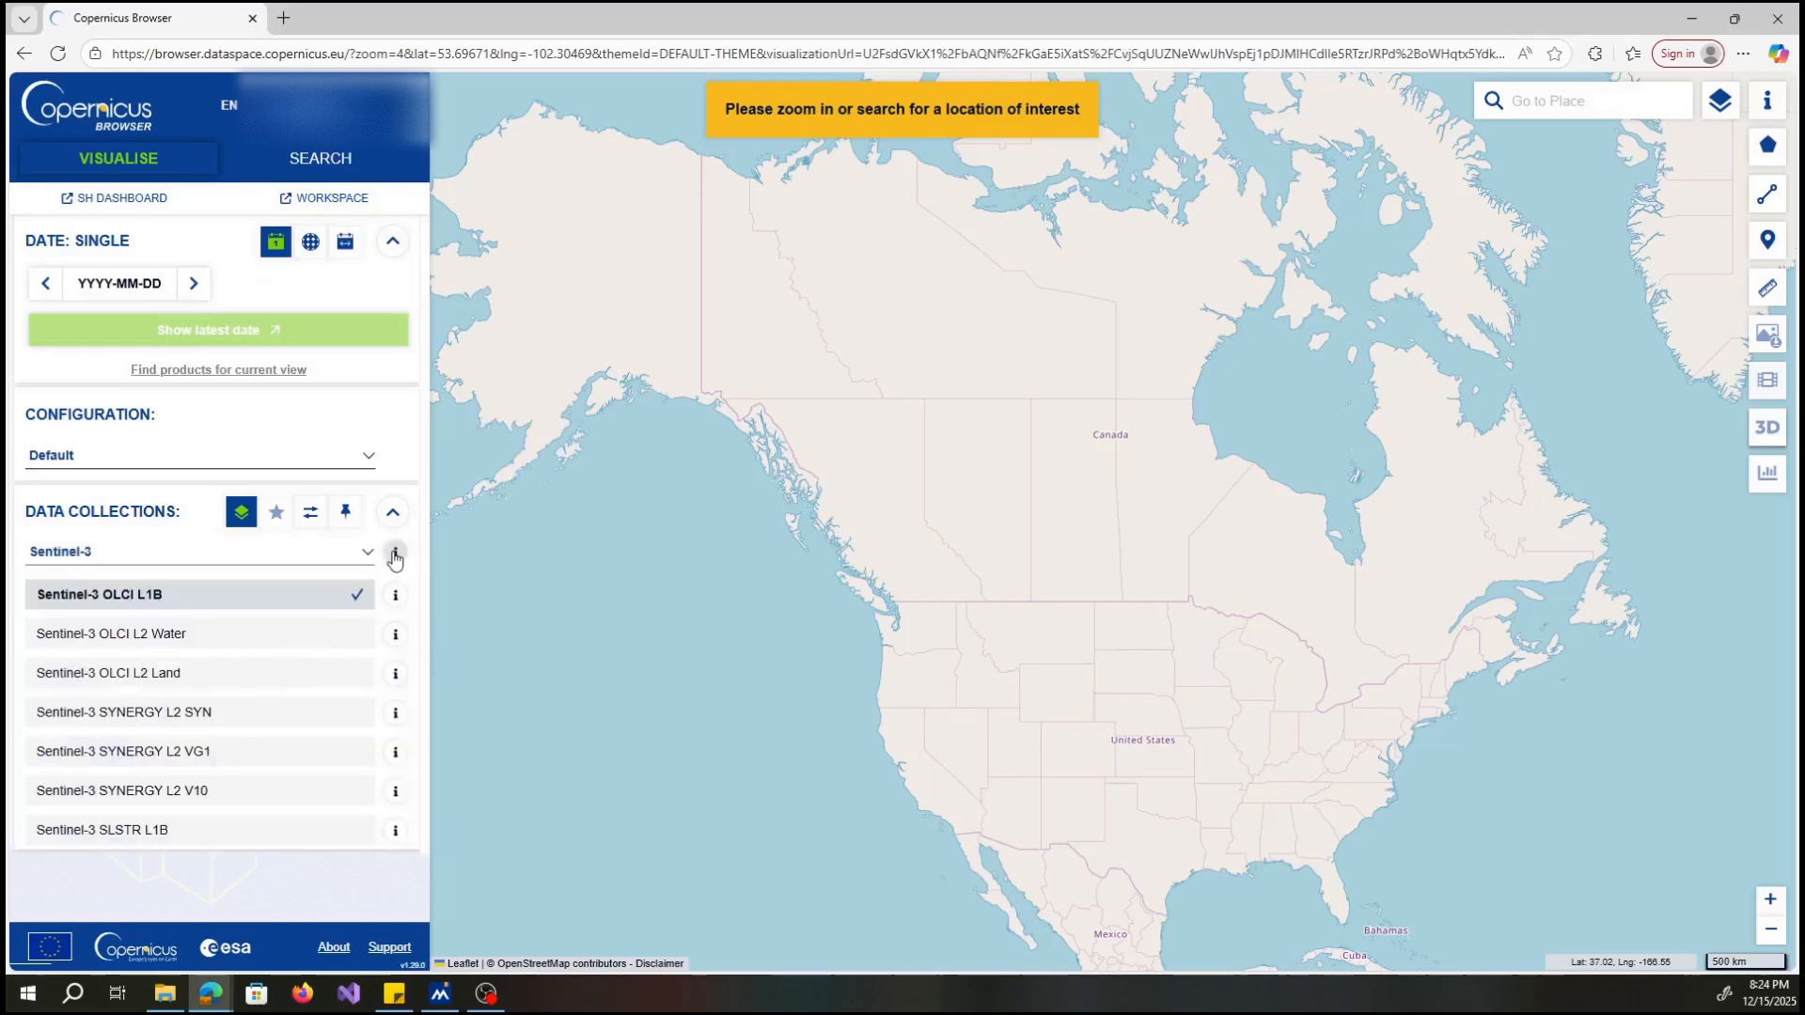
mouse_move(395, 557)
Step: Switch the data collection to Sentinel-5P and read its description
click(369, 554)
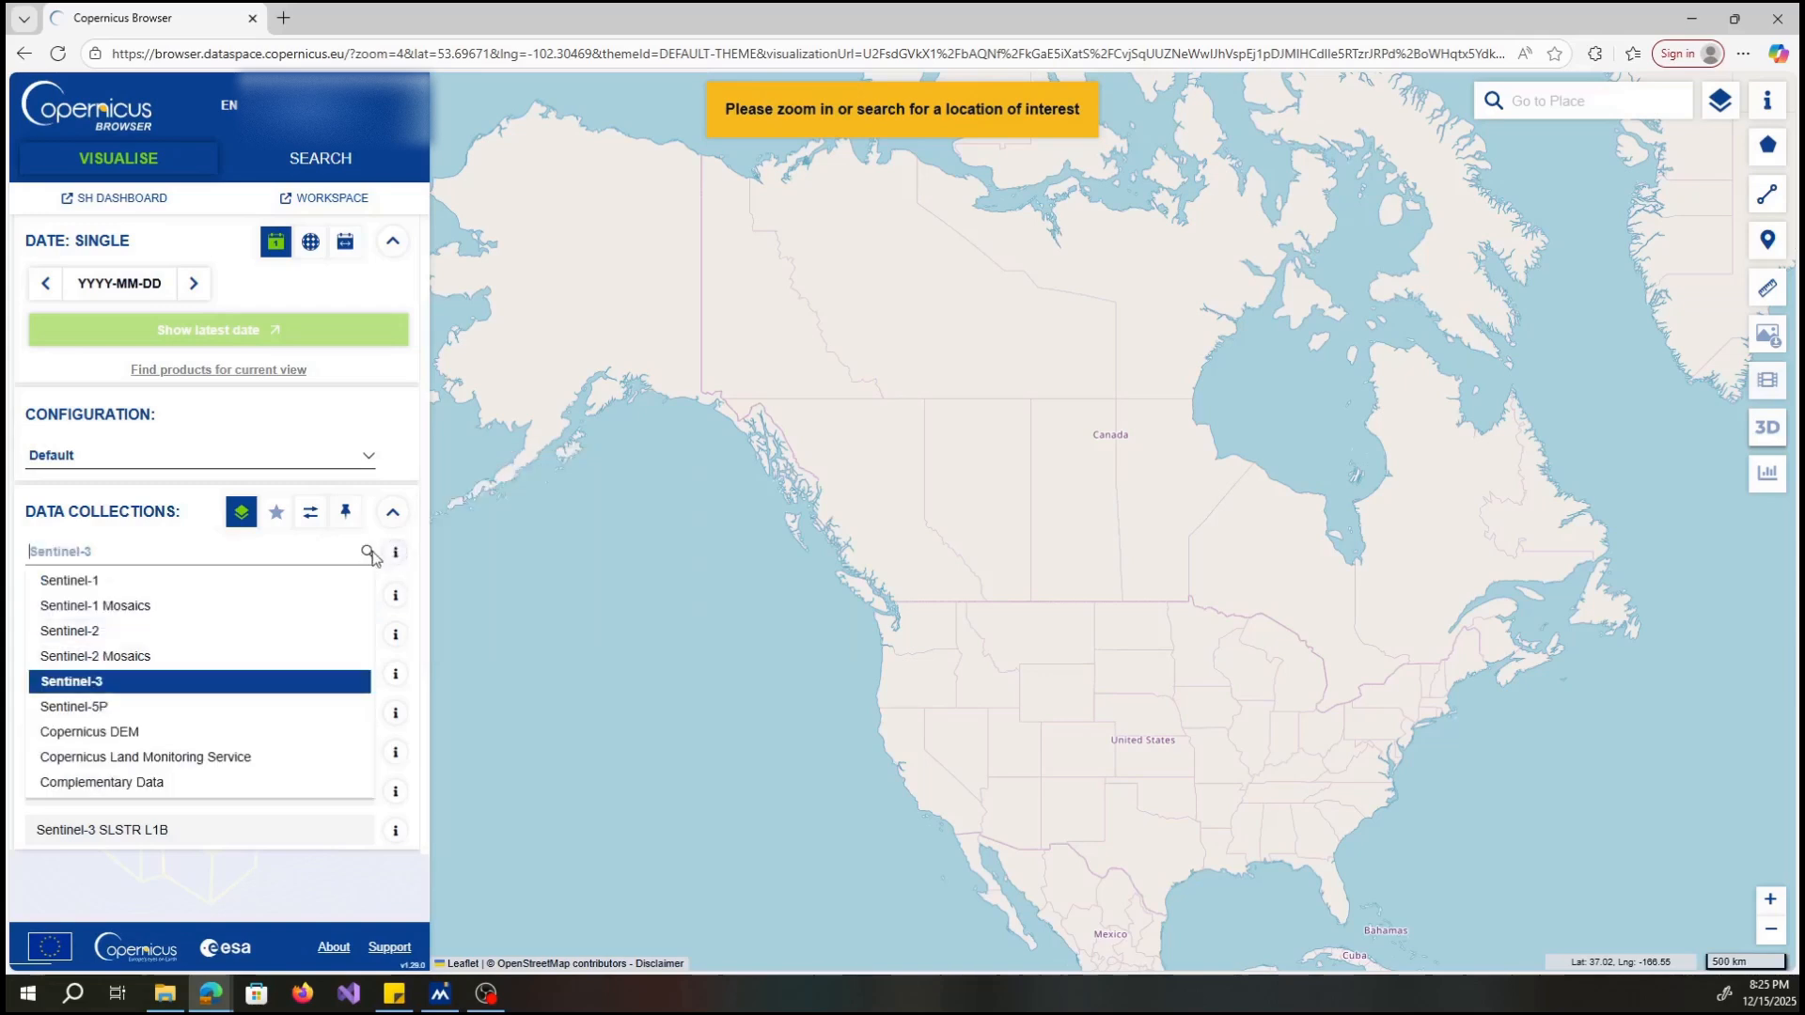
click(224, 703)
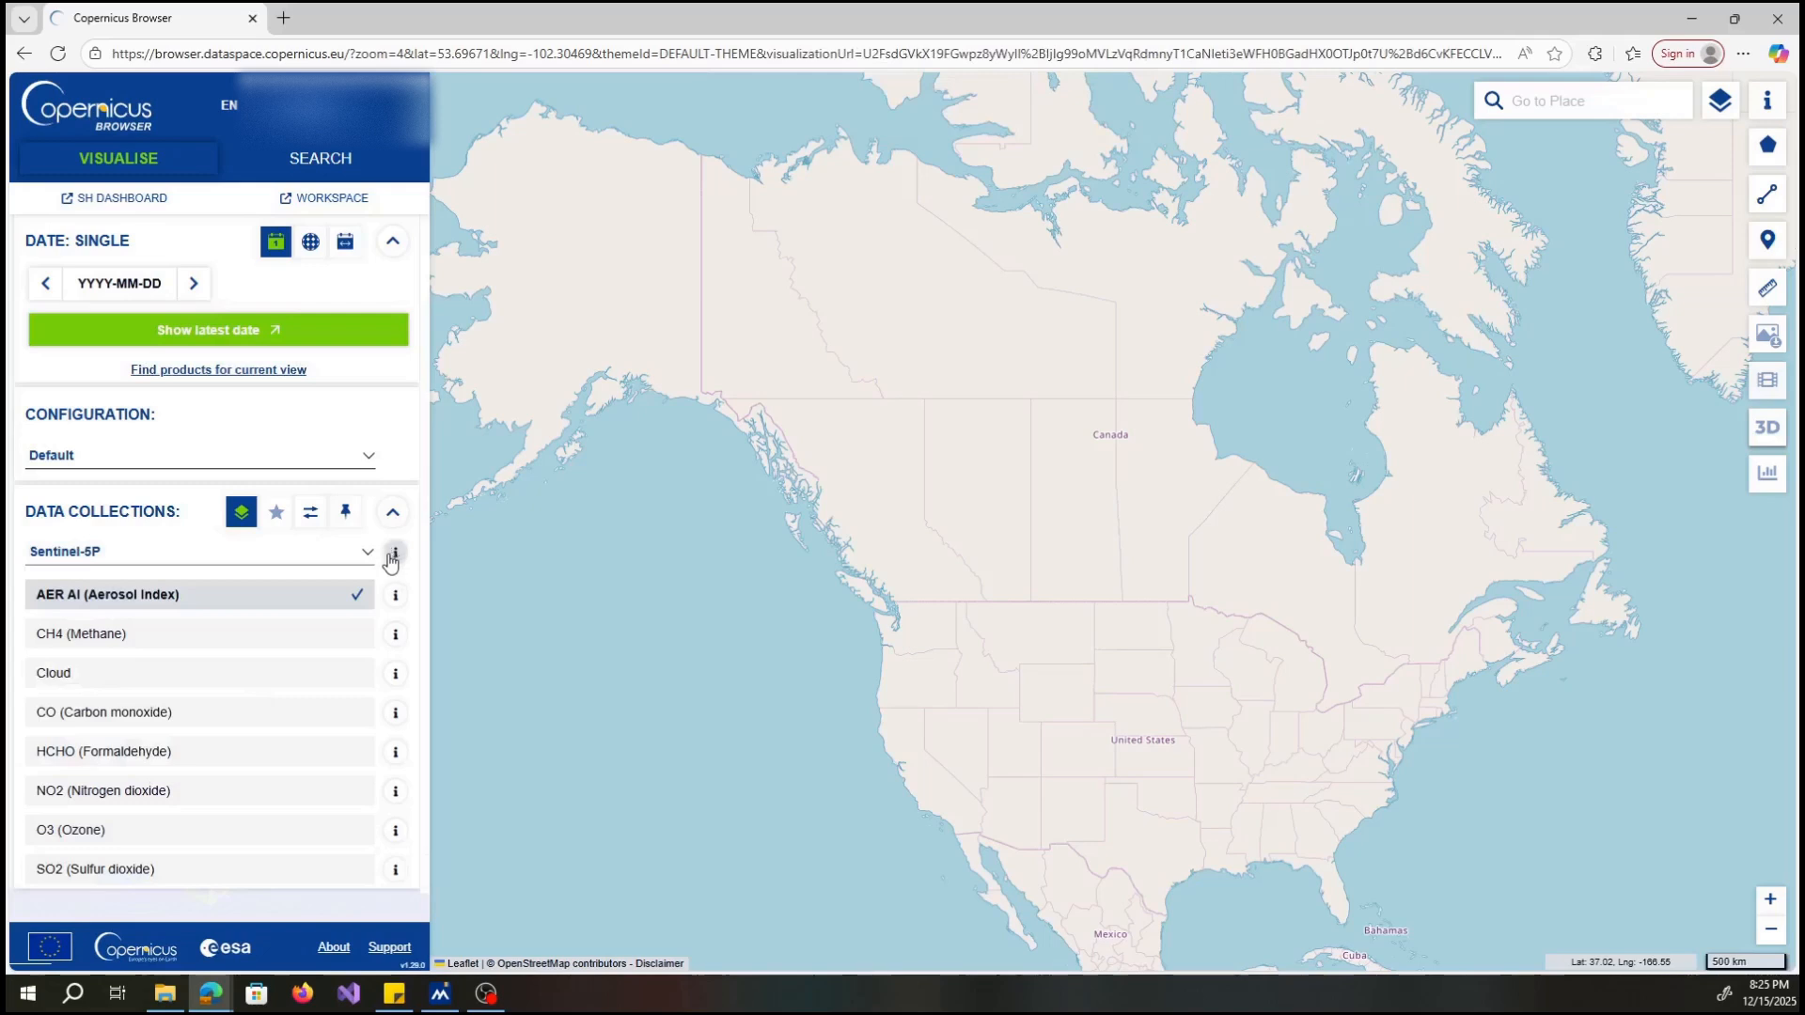
mouse_move(392, 558)
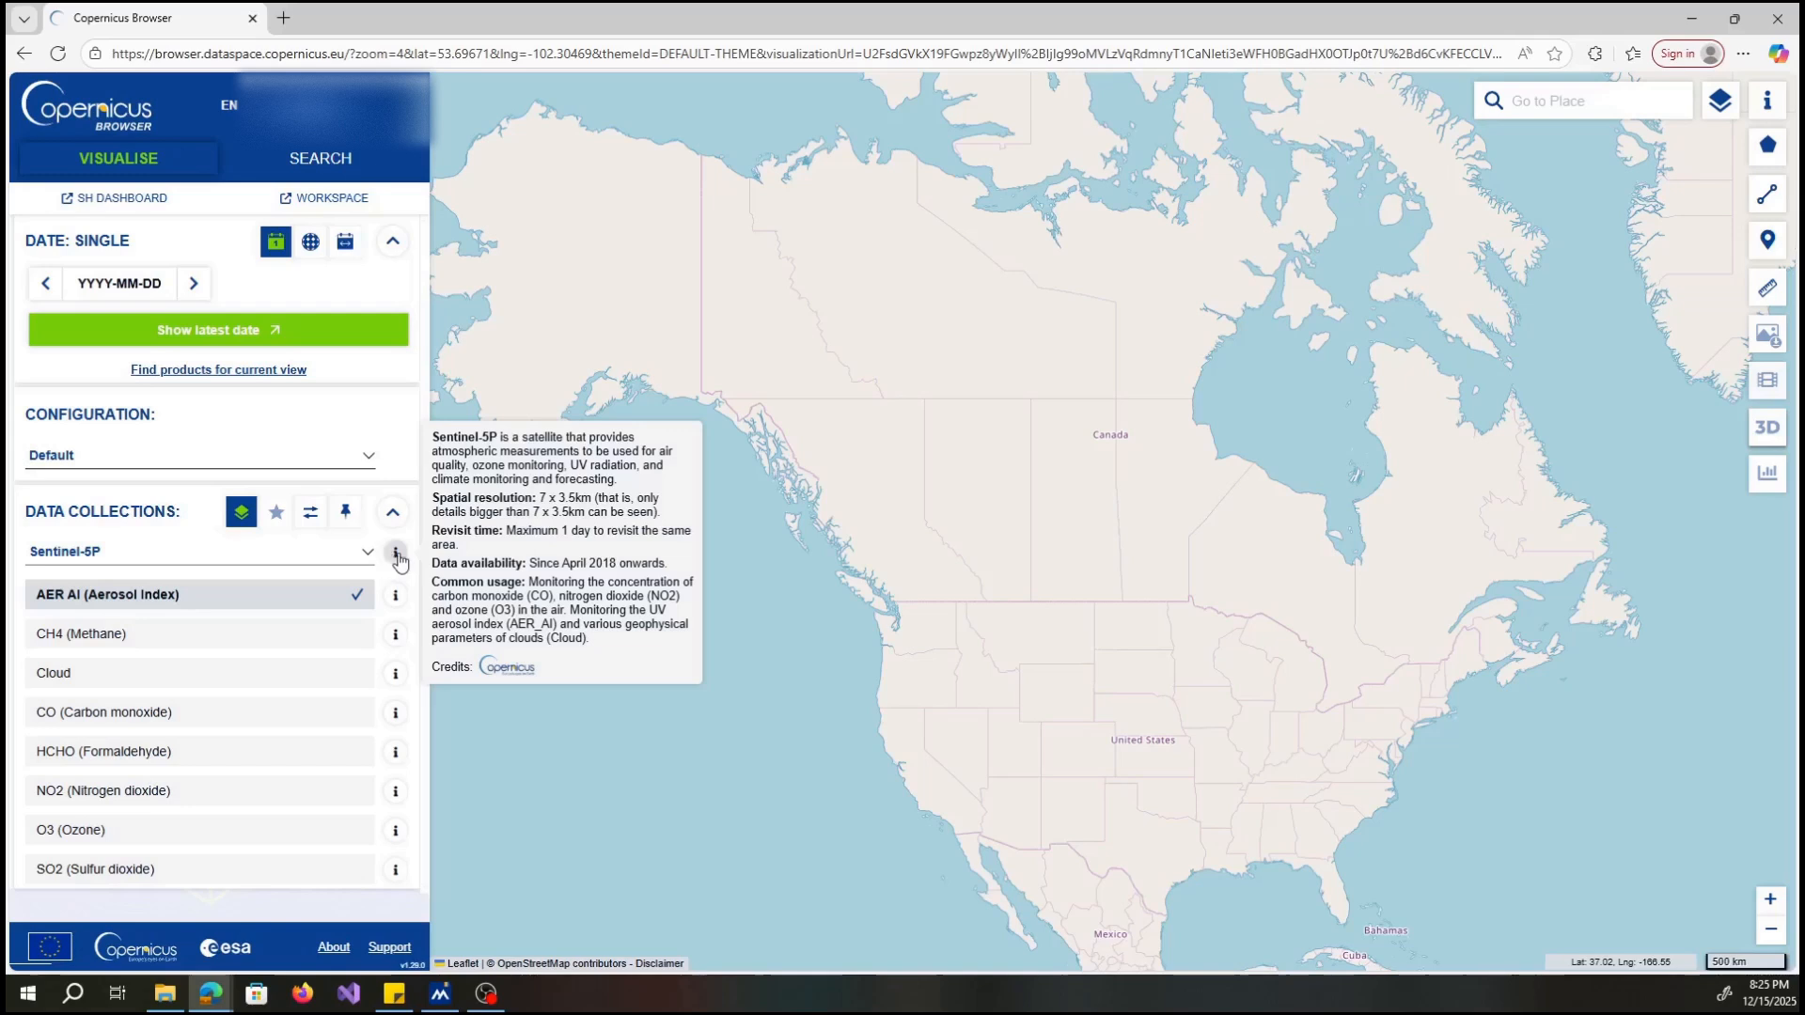
Step: Set the data collection back to Sentinel-2 and read the descriptions of the collection and its L1C and L2A products
click(368, 554)
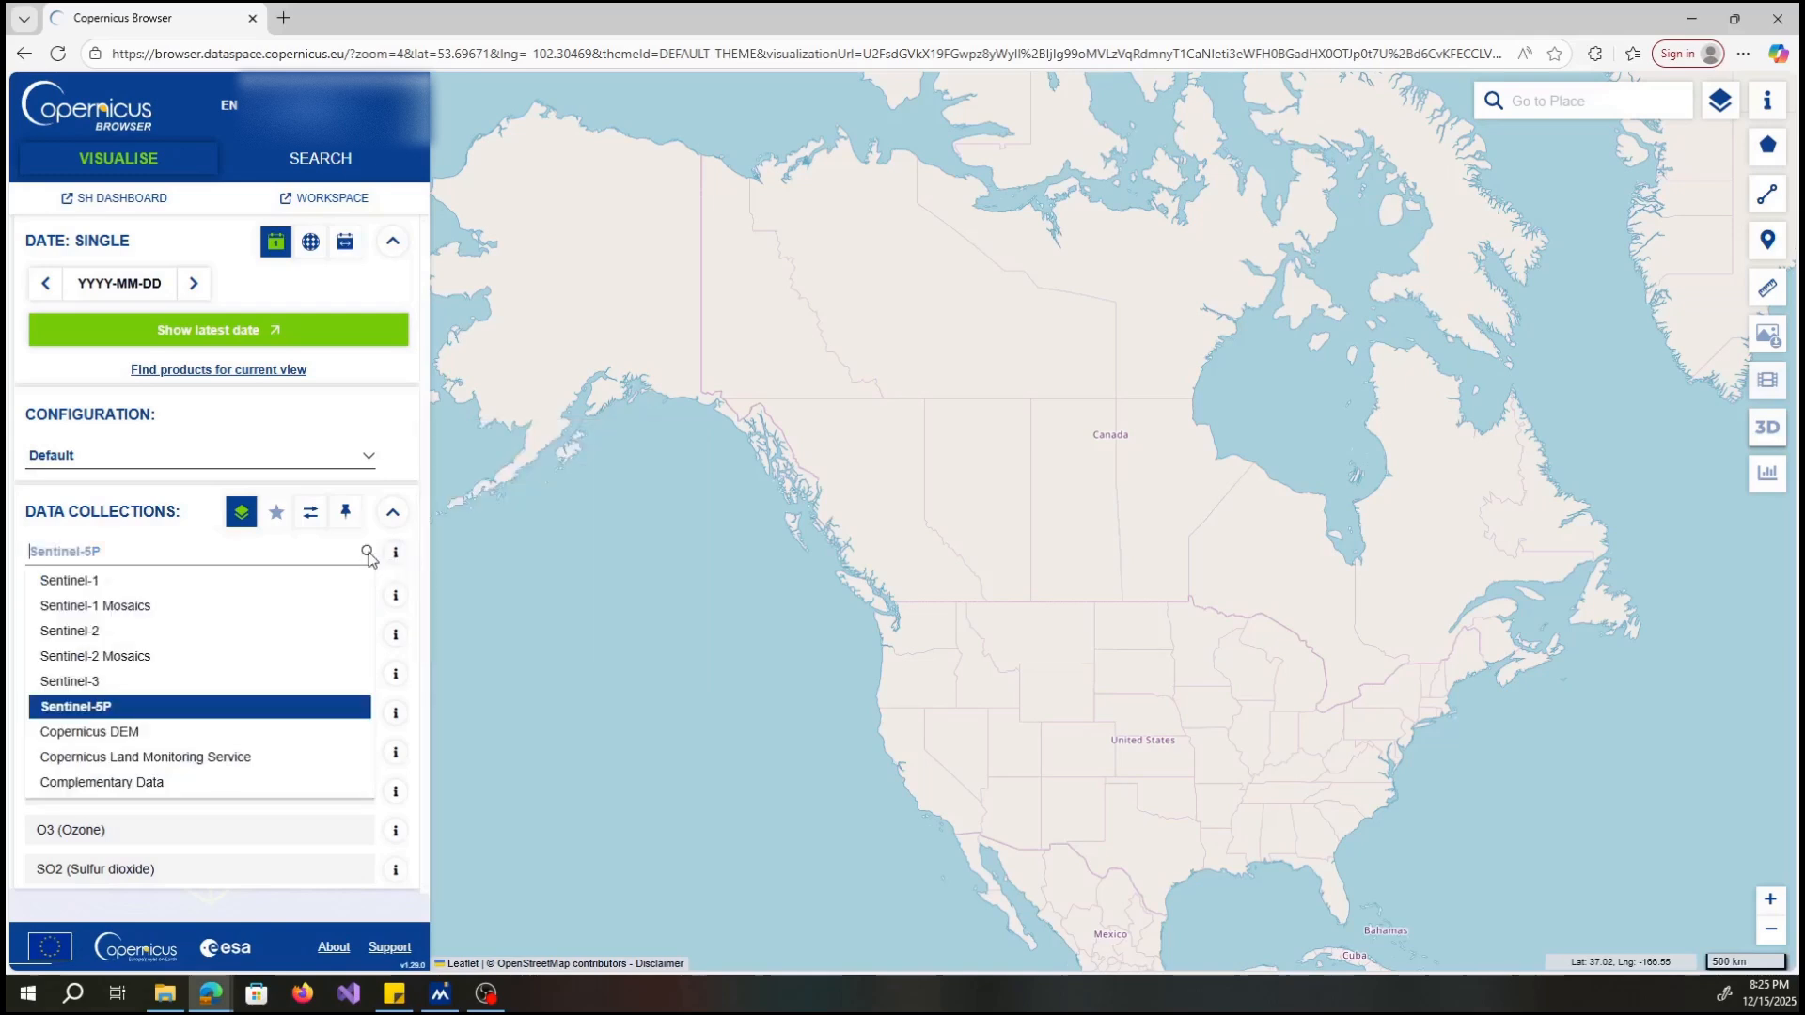
click(273, 637)
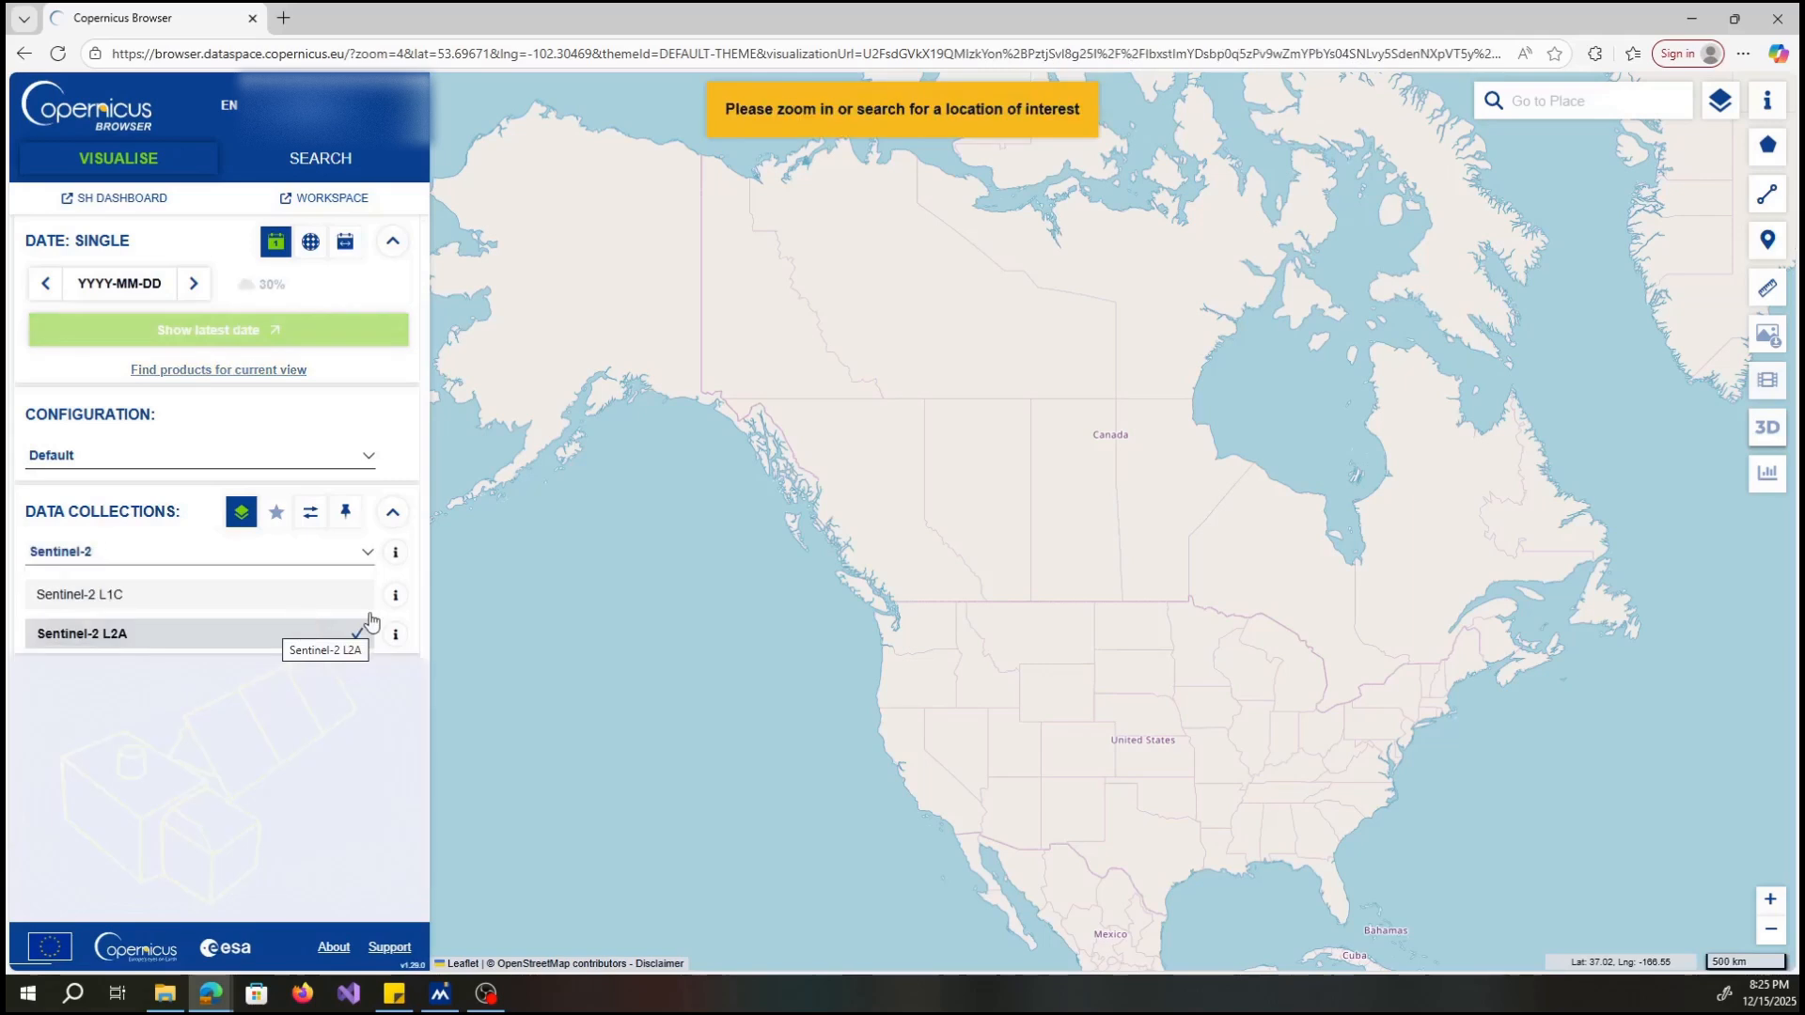
mouse_move(399, 561)
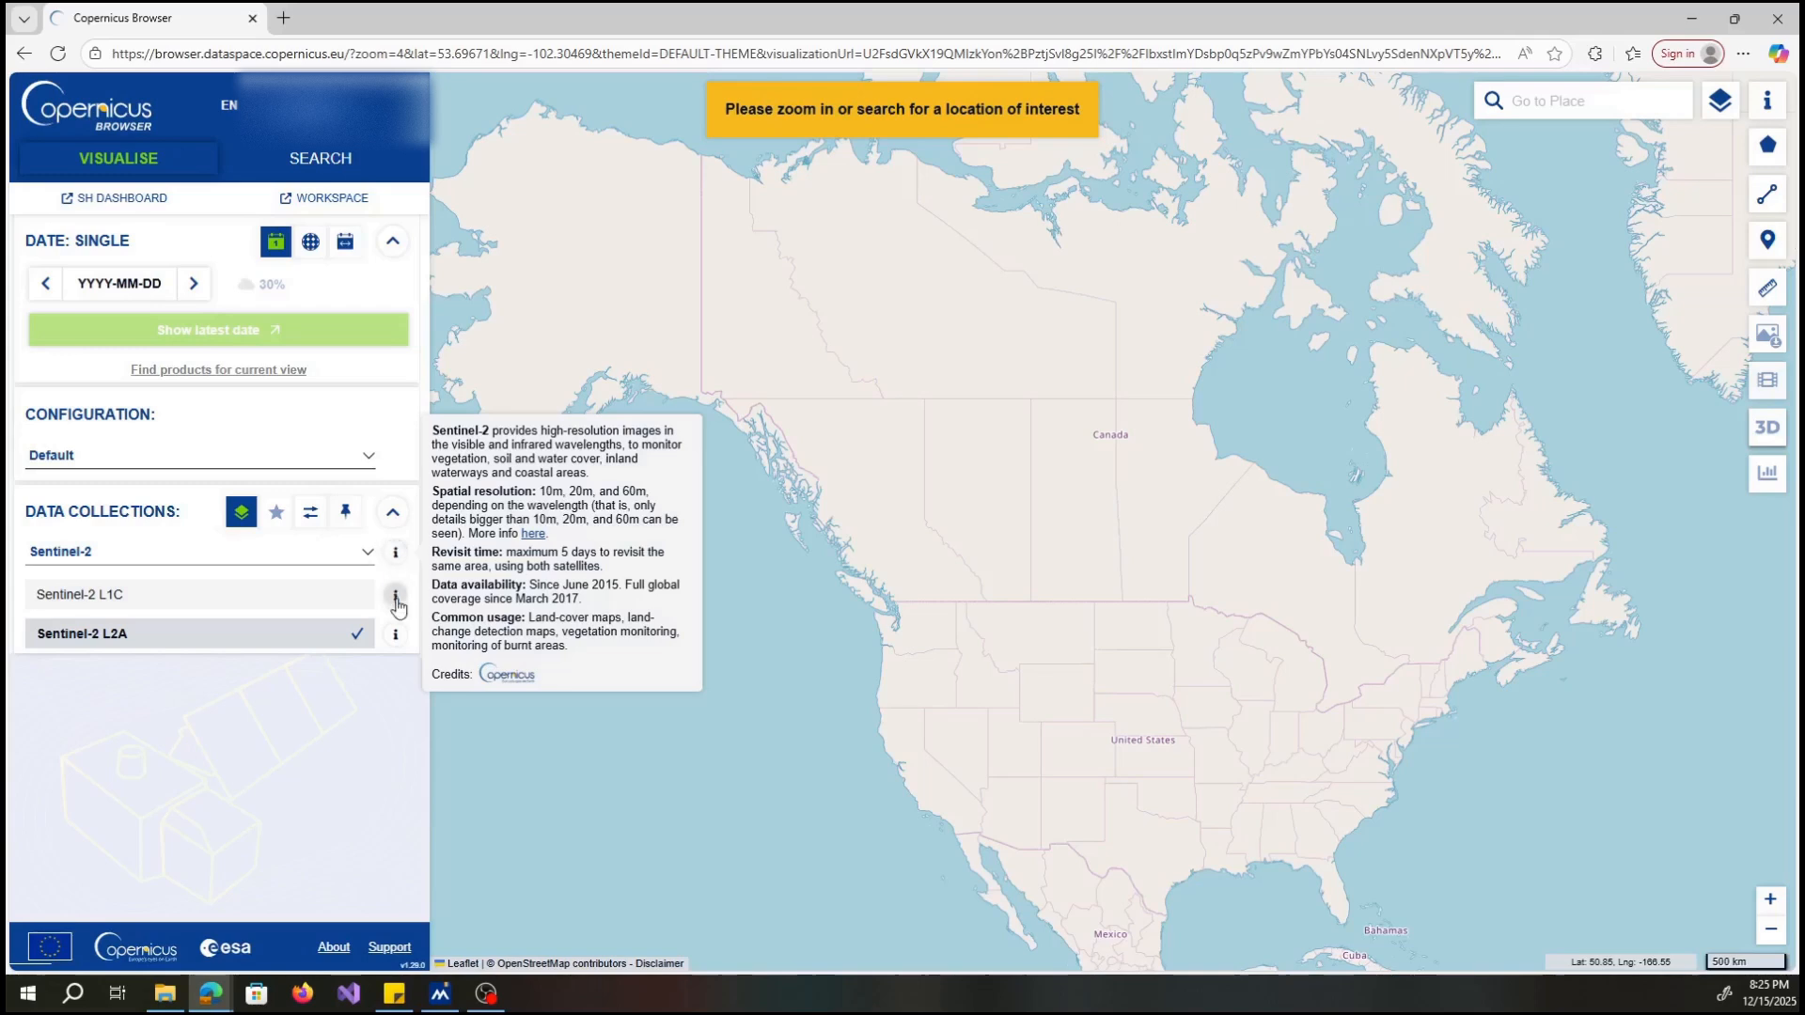
mouse_move(397, 606)
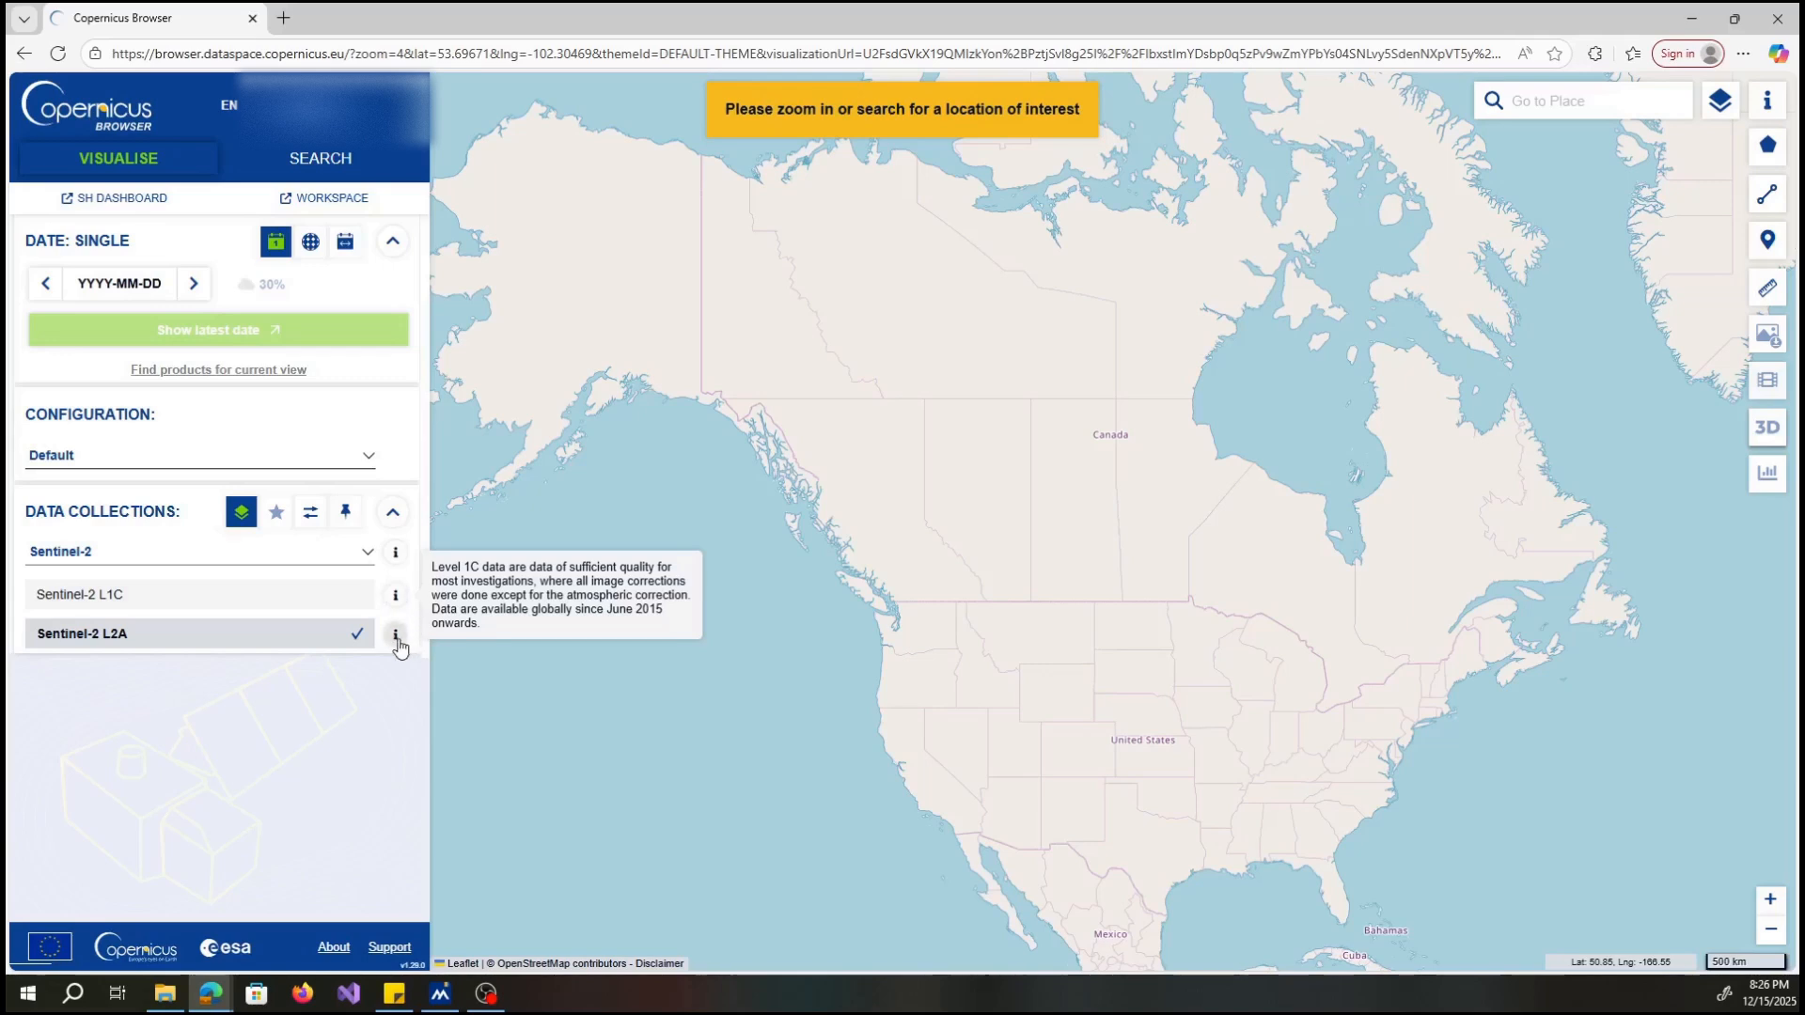
mouse_move(397, 643)
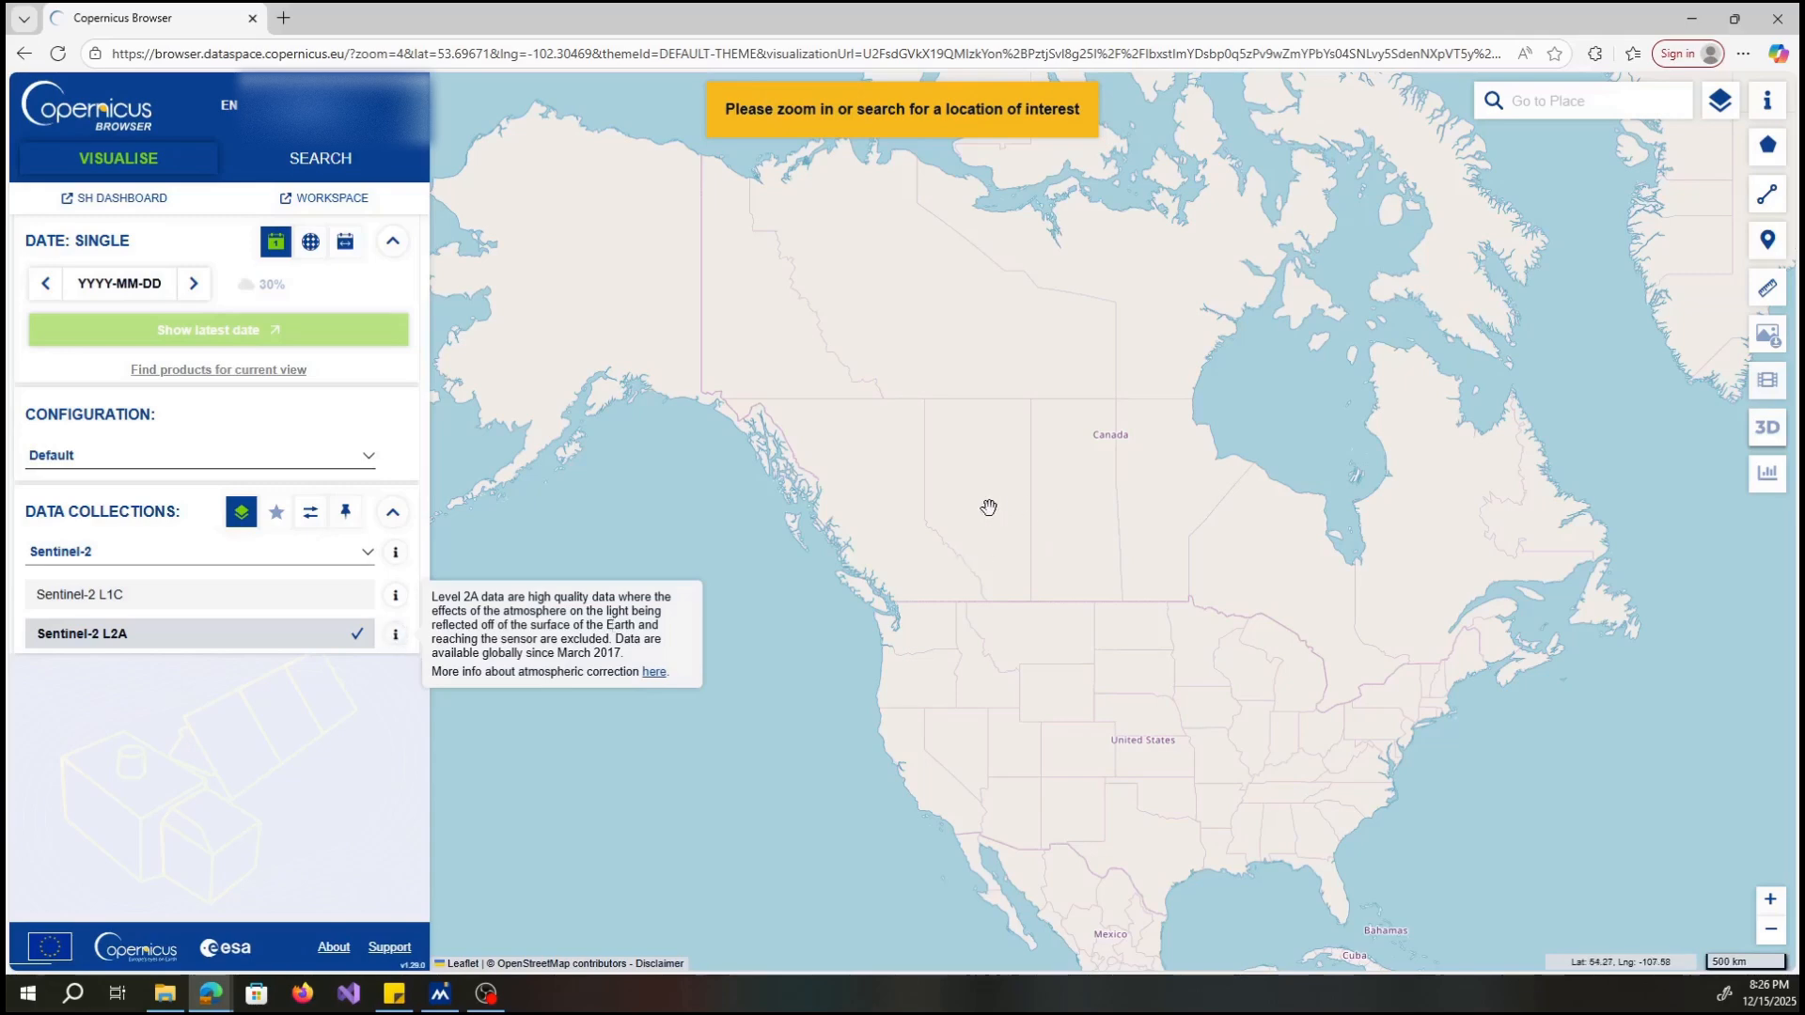
scroll(987, 507, up, 1)
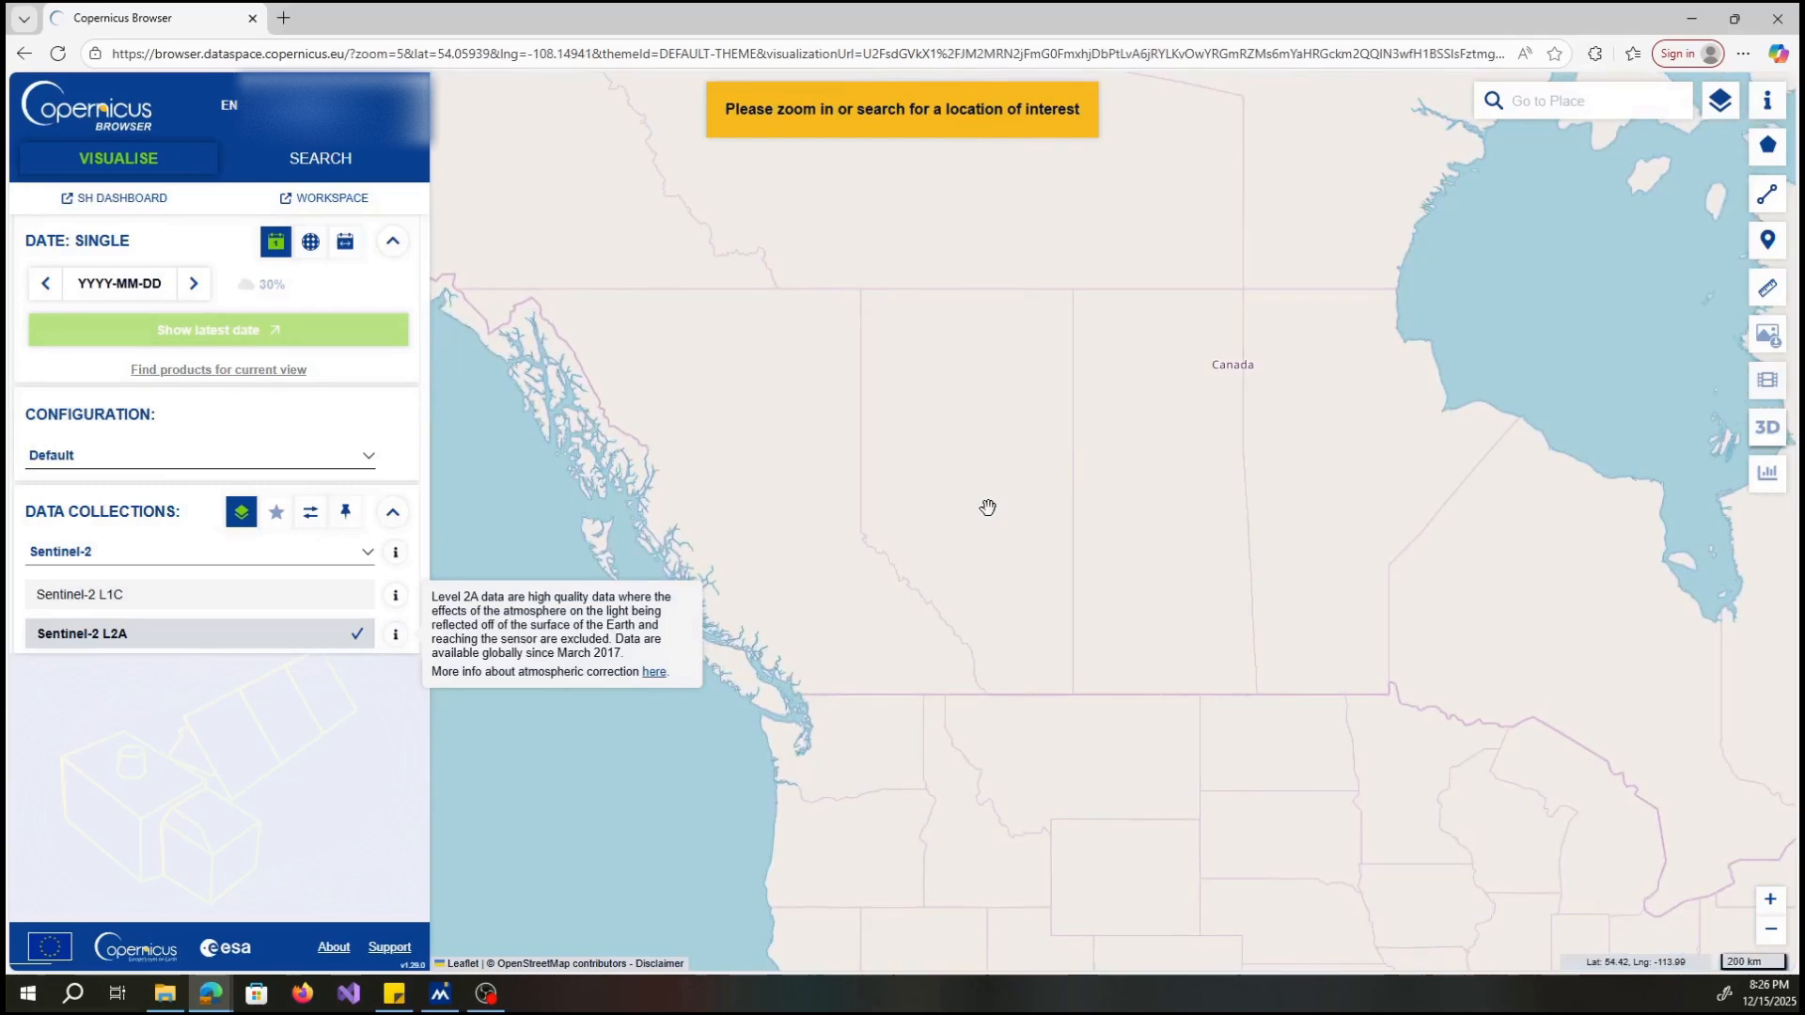
scroll(987, 507, up, 1)
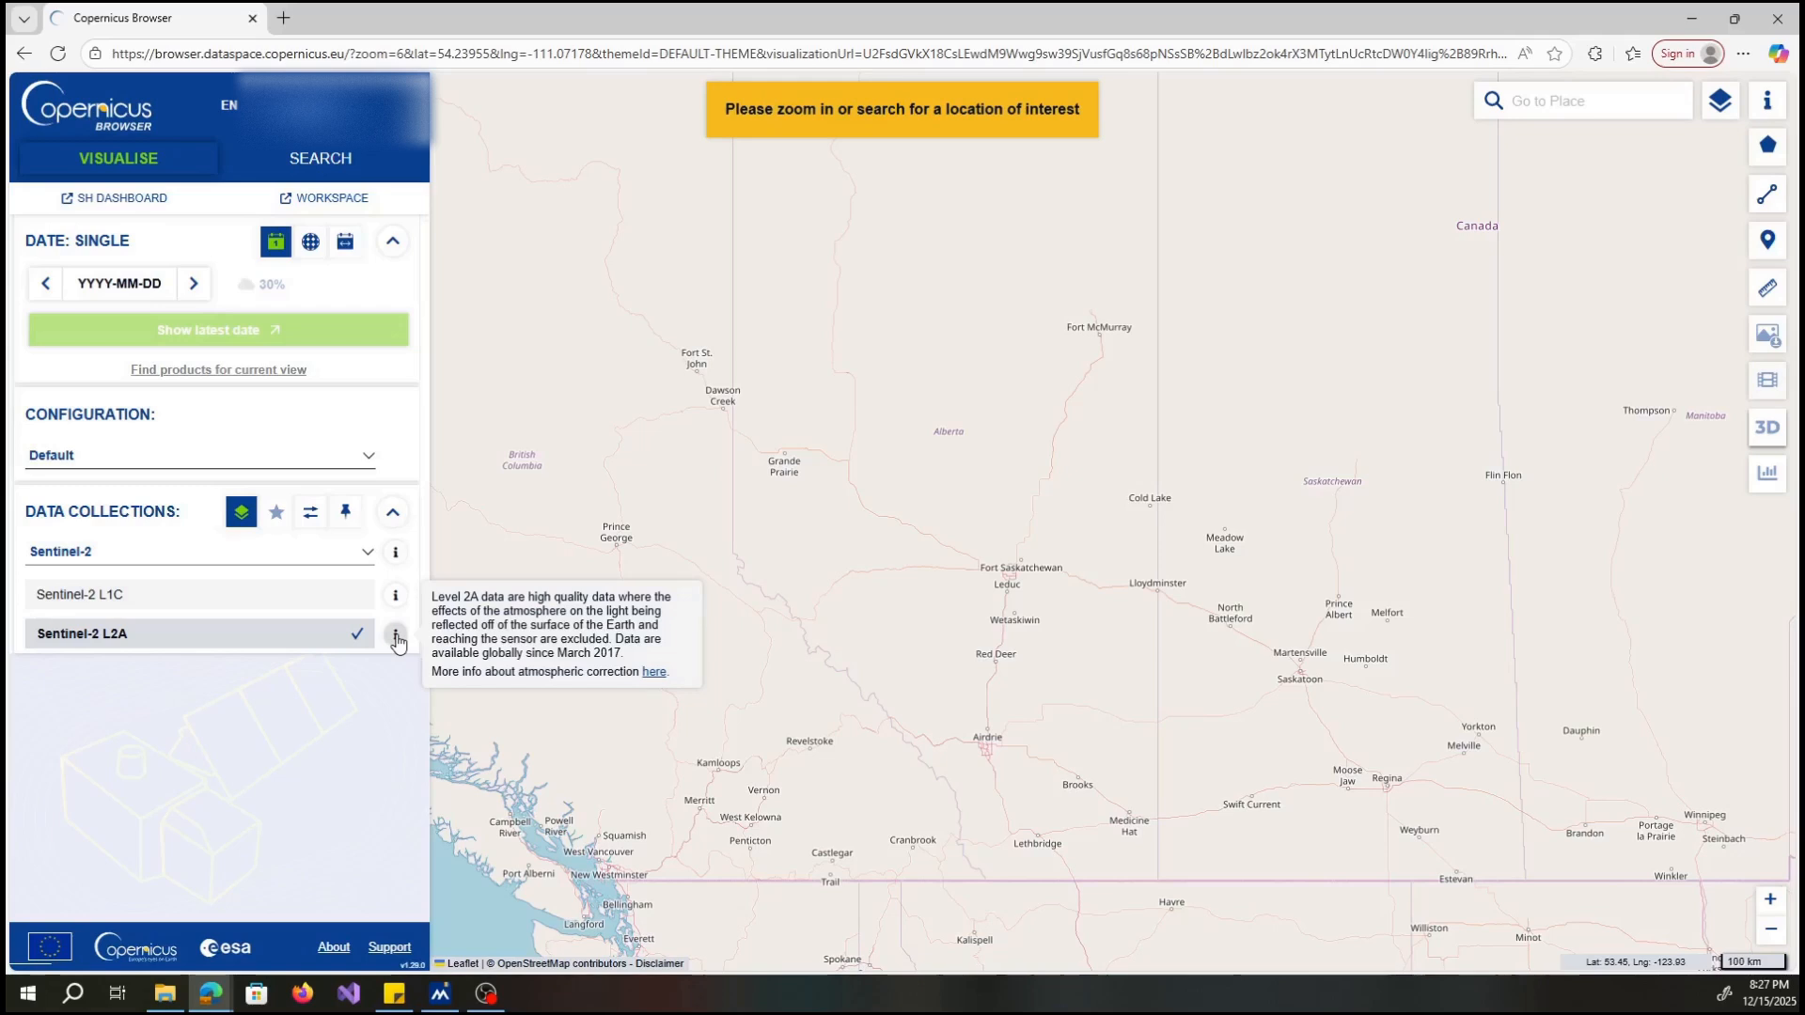
click(396, 637)
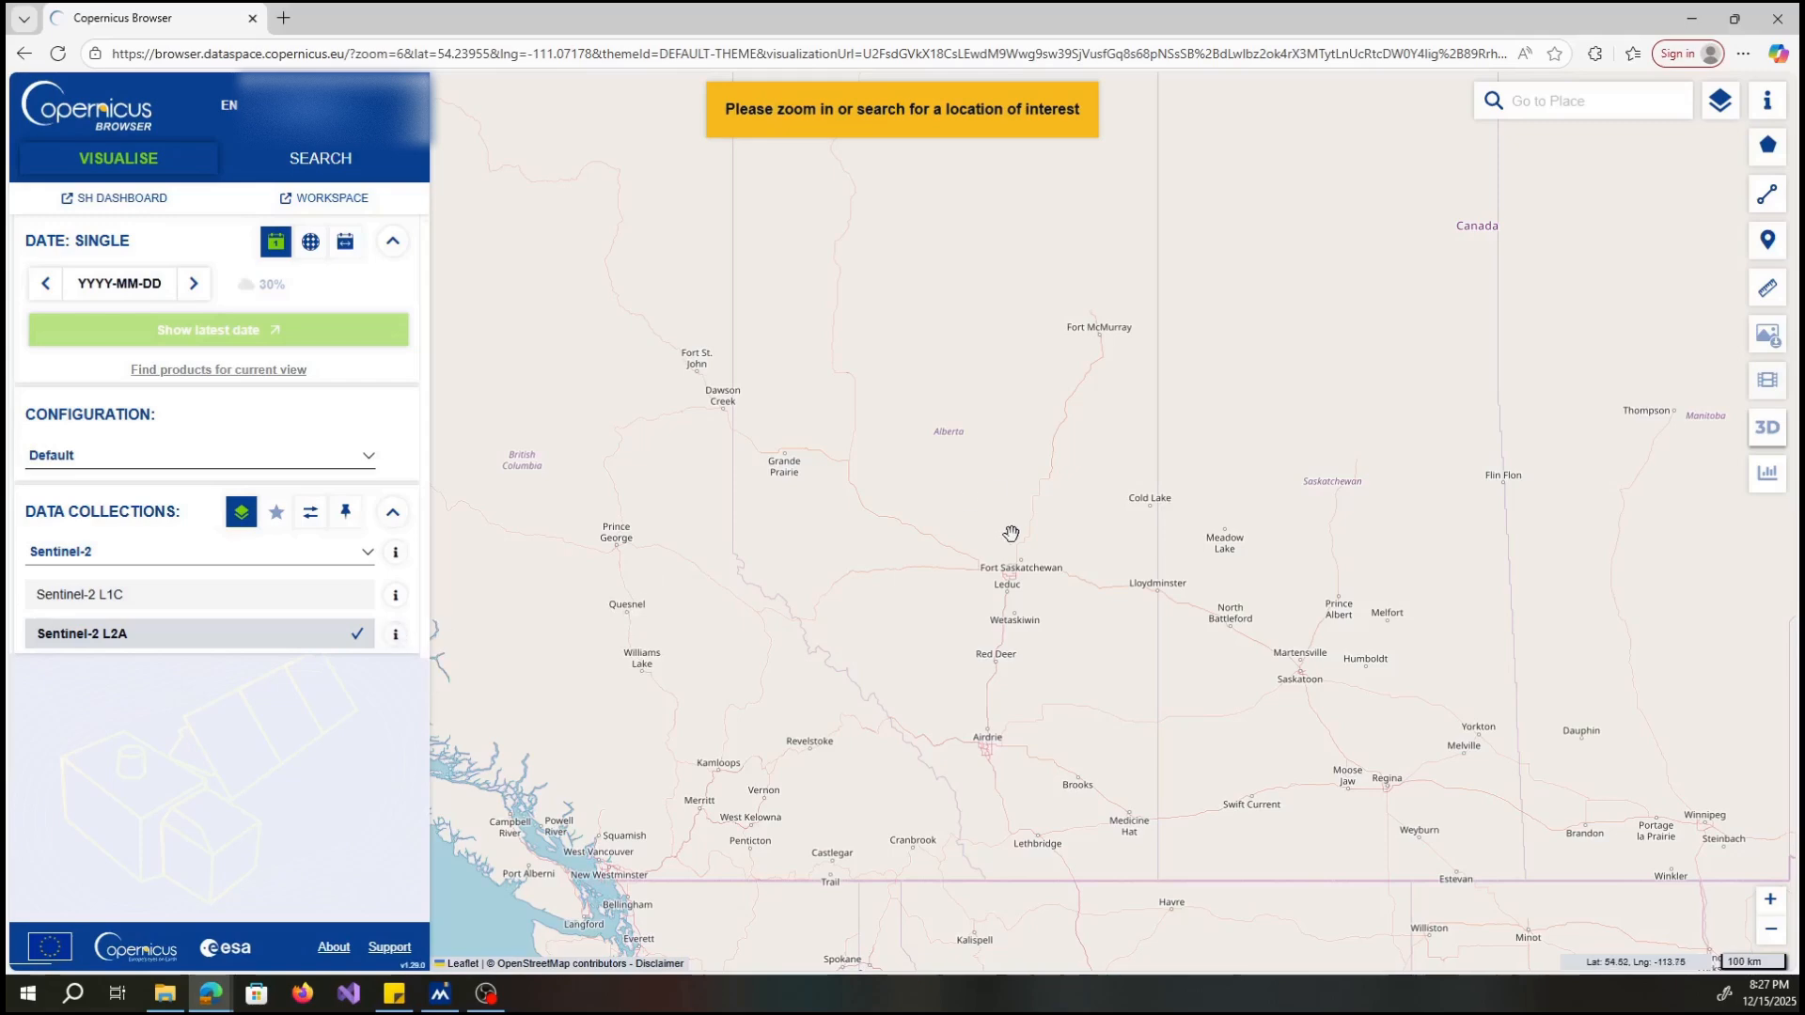
Step: Draw a six-sided area of interest of about 7666 km² enclosing St. Albert, Fort Saskatchewan, Spruce Grove, Sherwood Park and Leduc
scroll(1011, 544, up, 1)
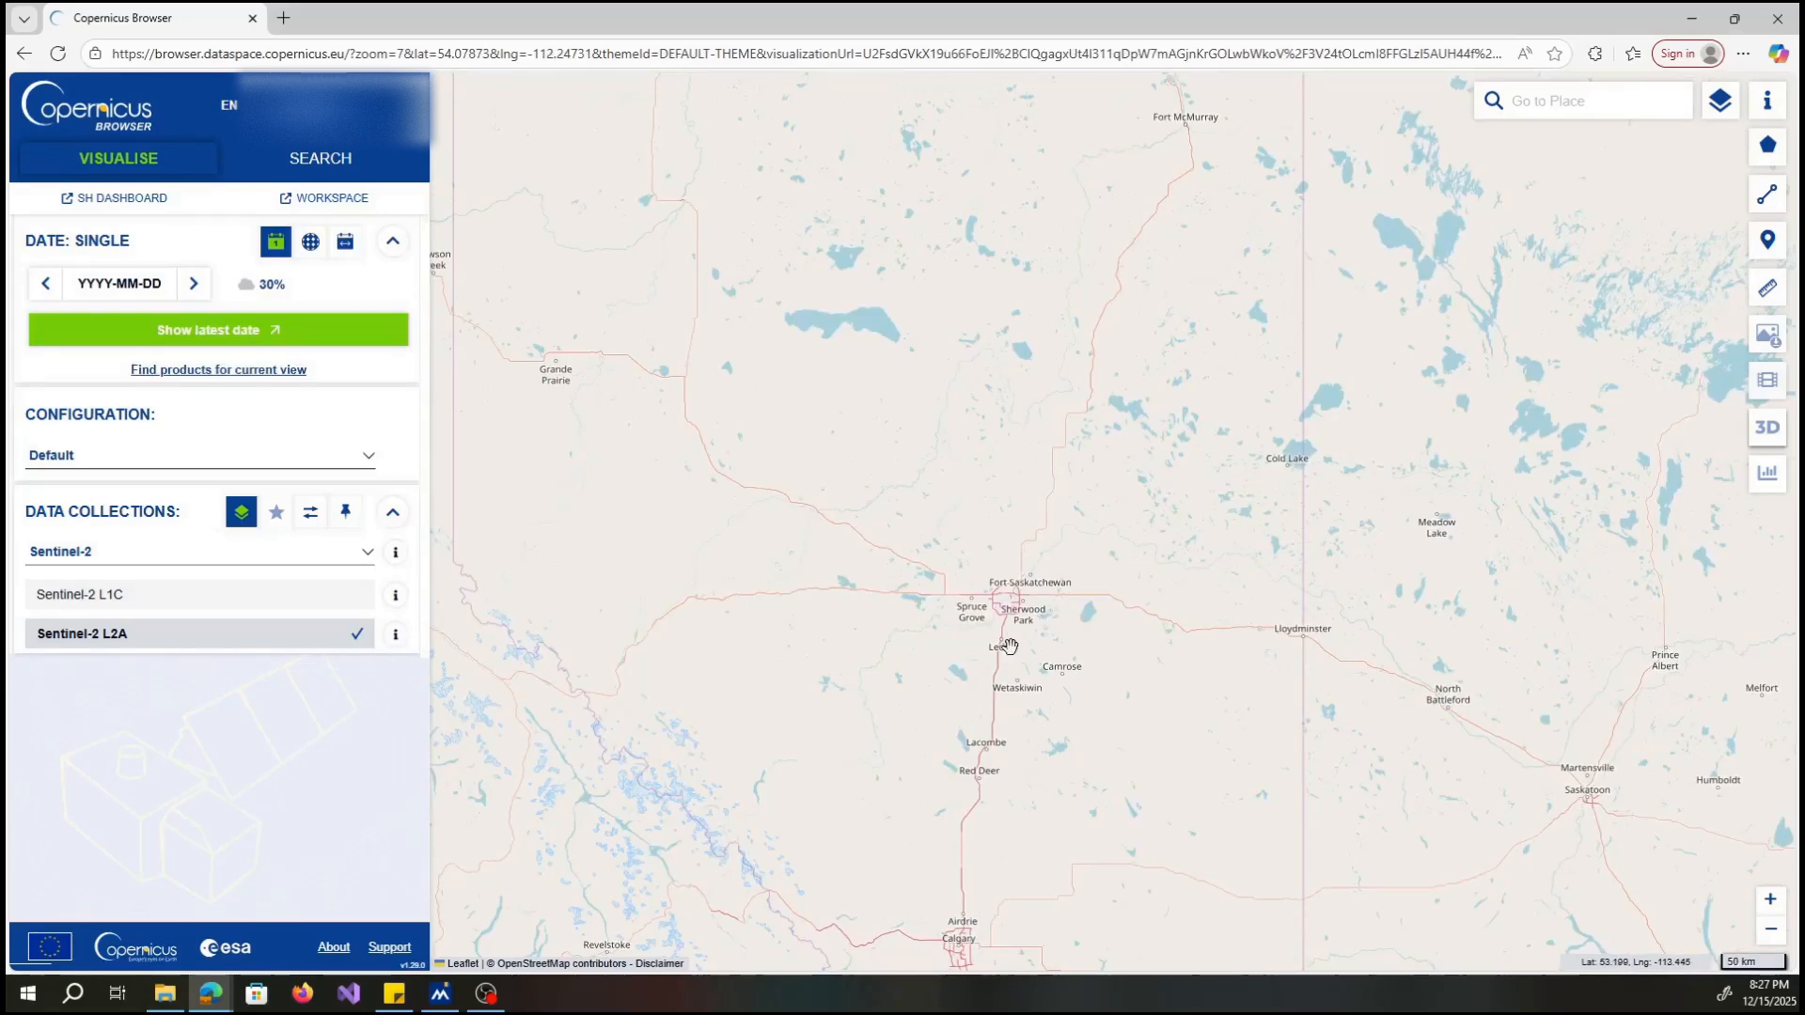
scroll(1006, 645, up, 1)
mouse_move(1770, 153)
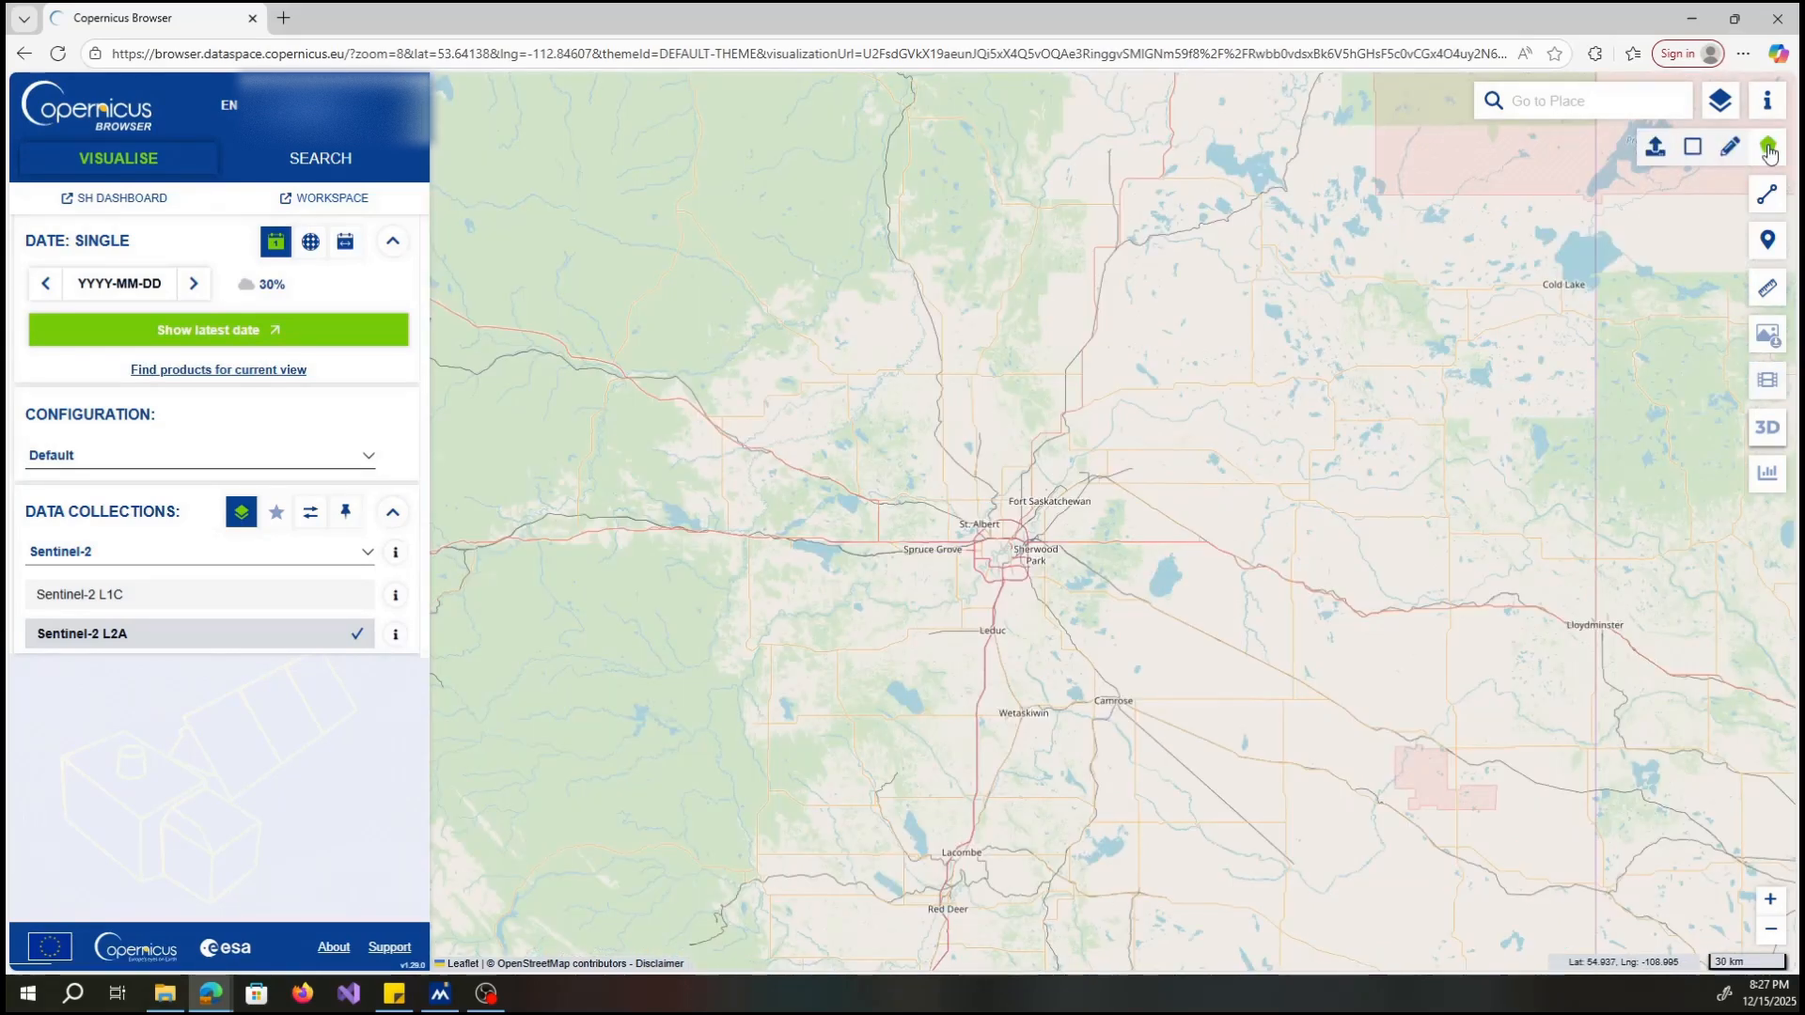
click(1732, 150)
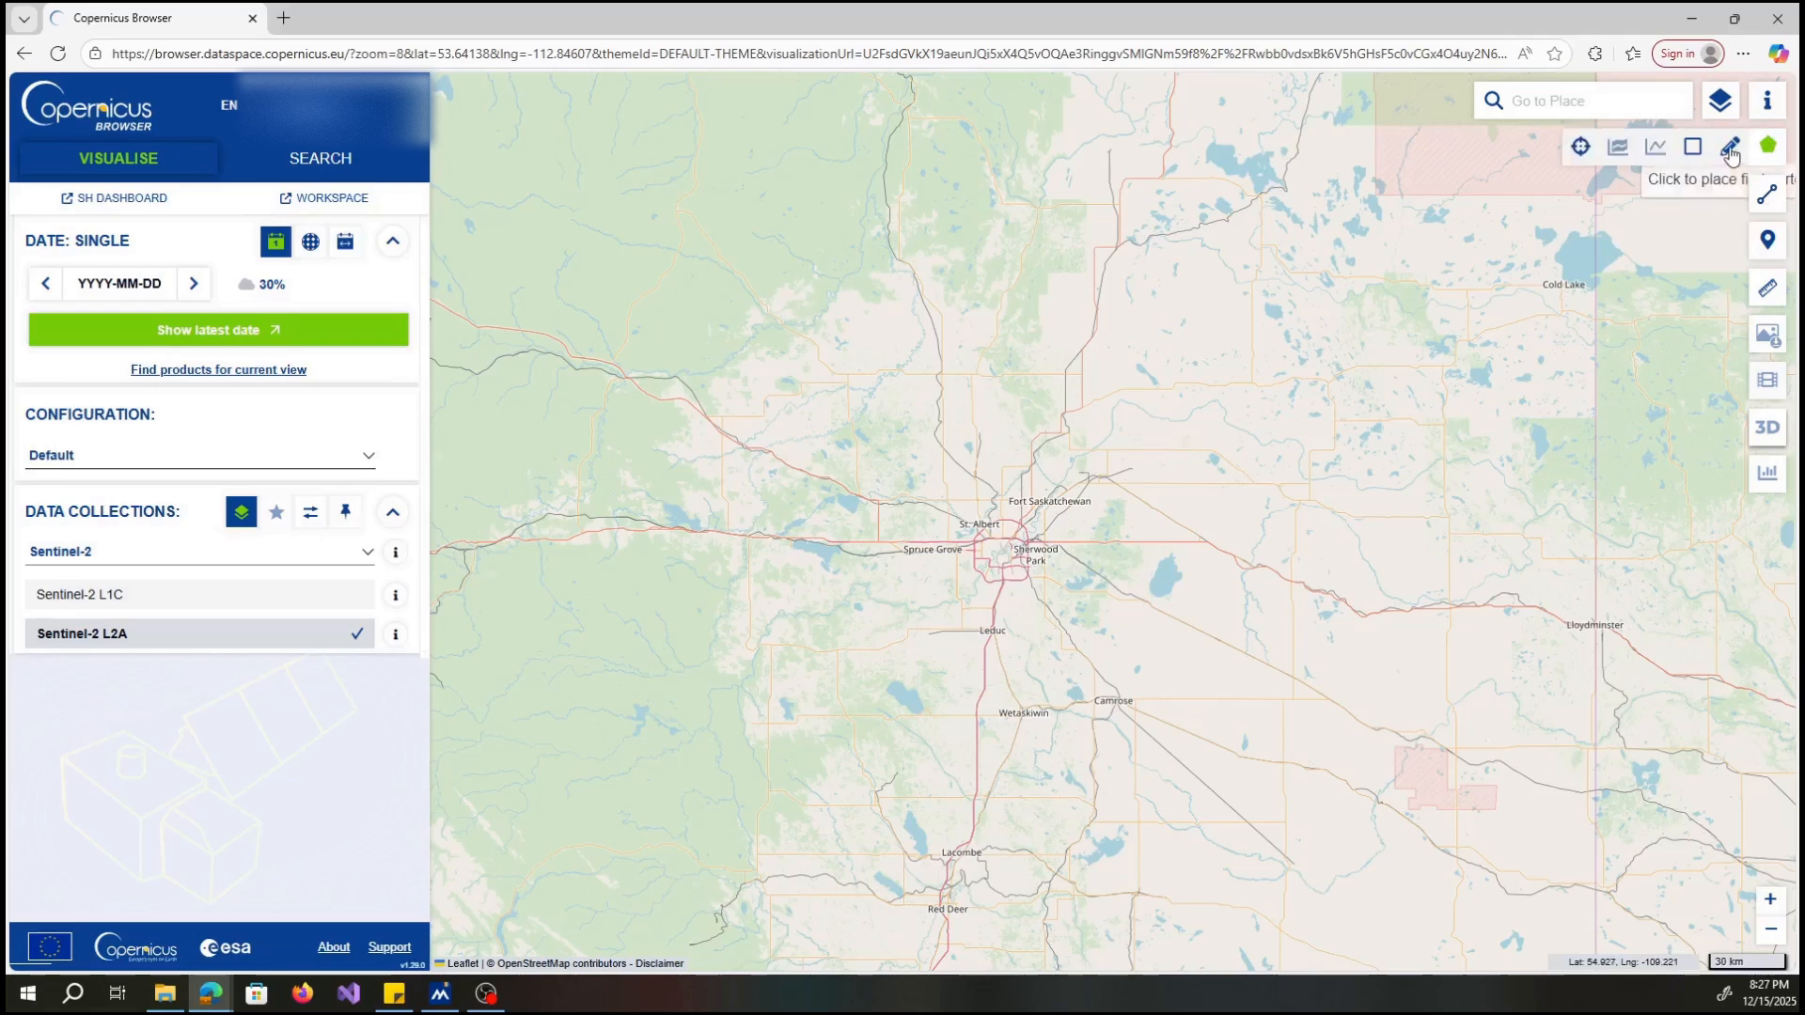
click(1016, 430)
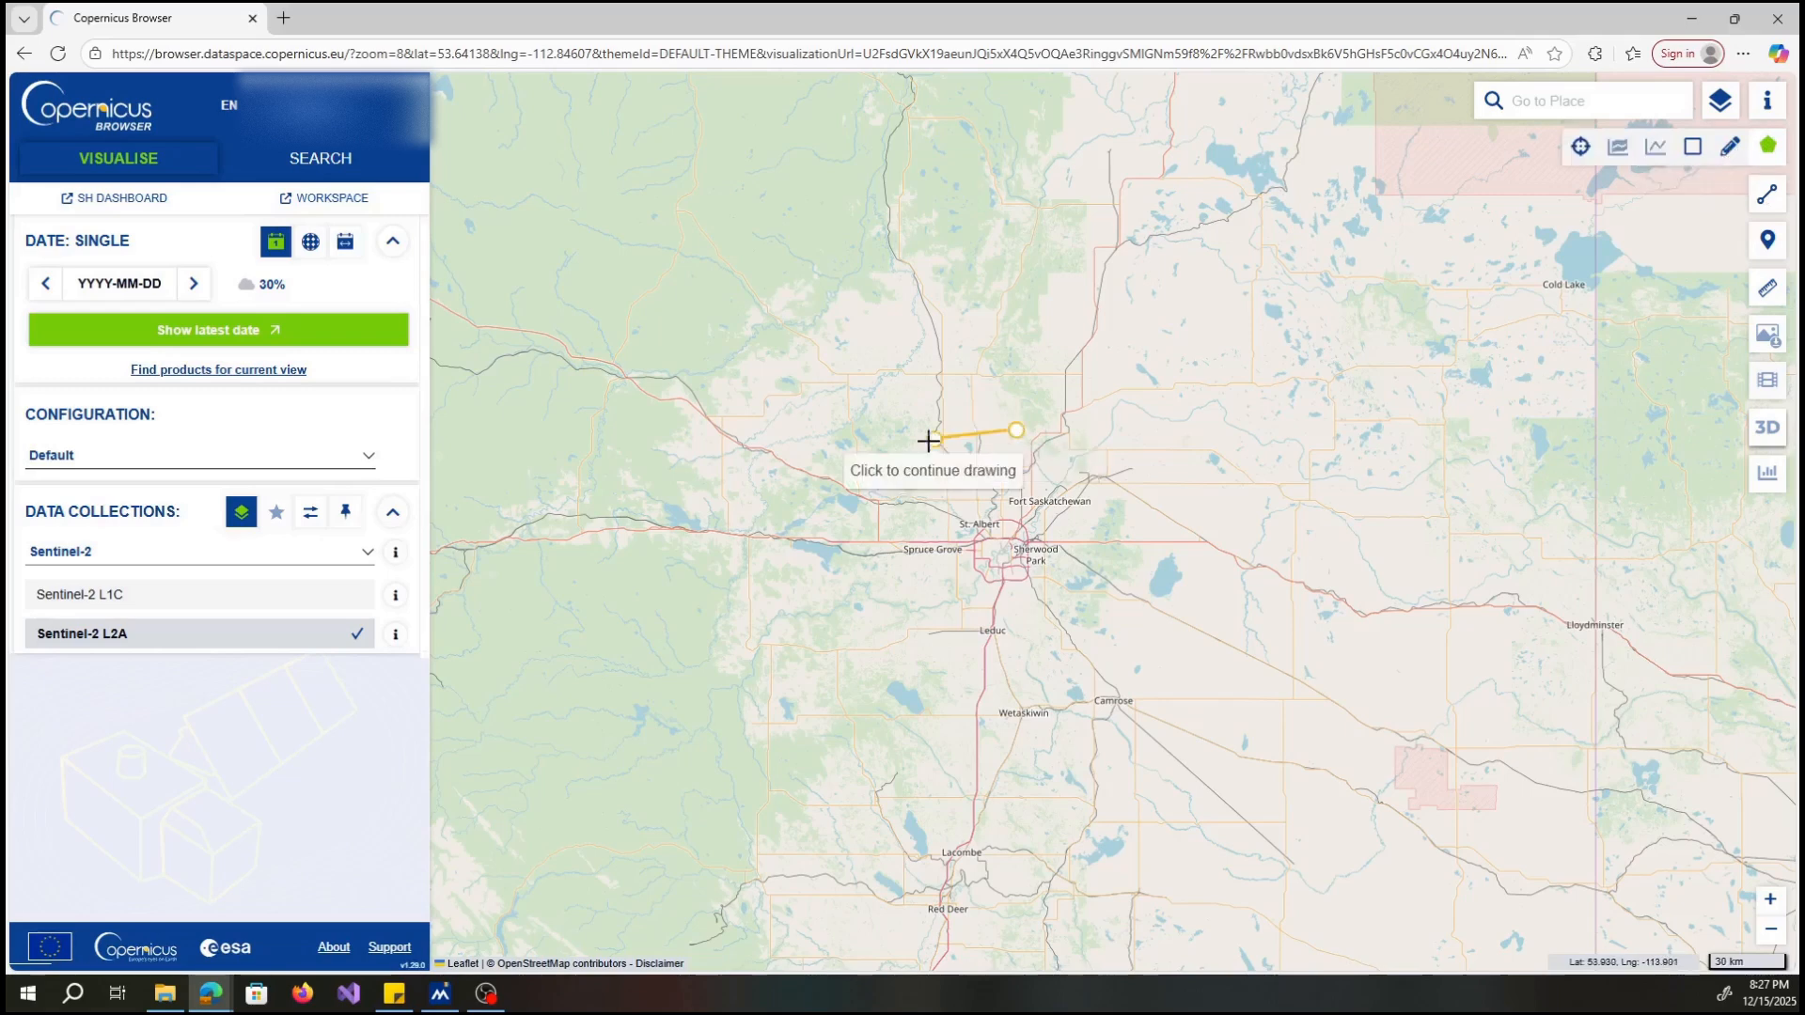
click(899, 467)
click(900, 624)
click(998, 694)
click(1114, 665)
click(1181, 582)
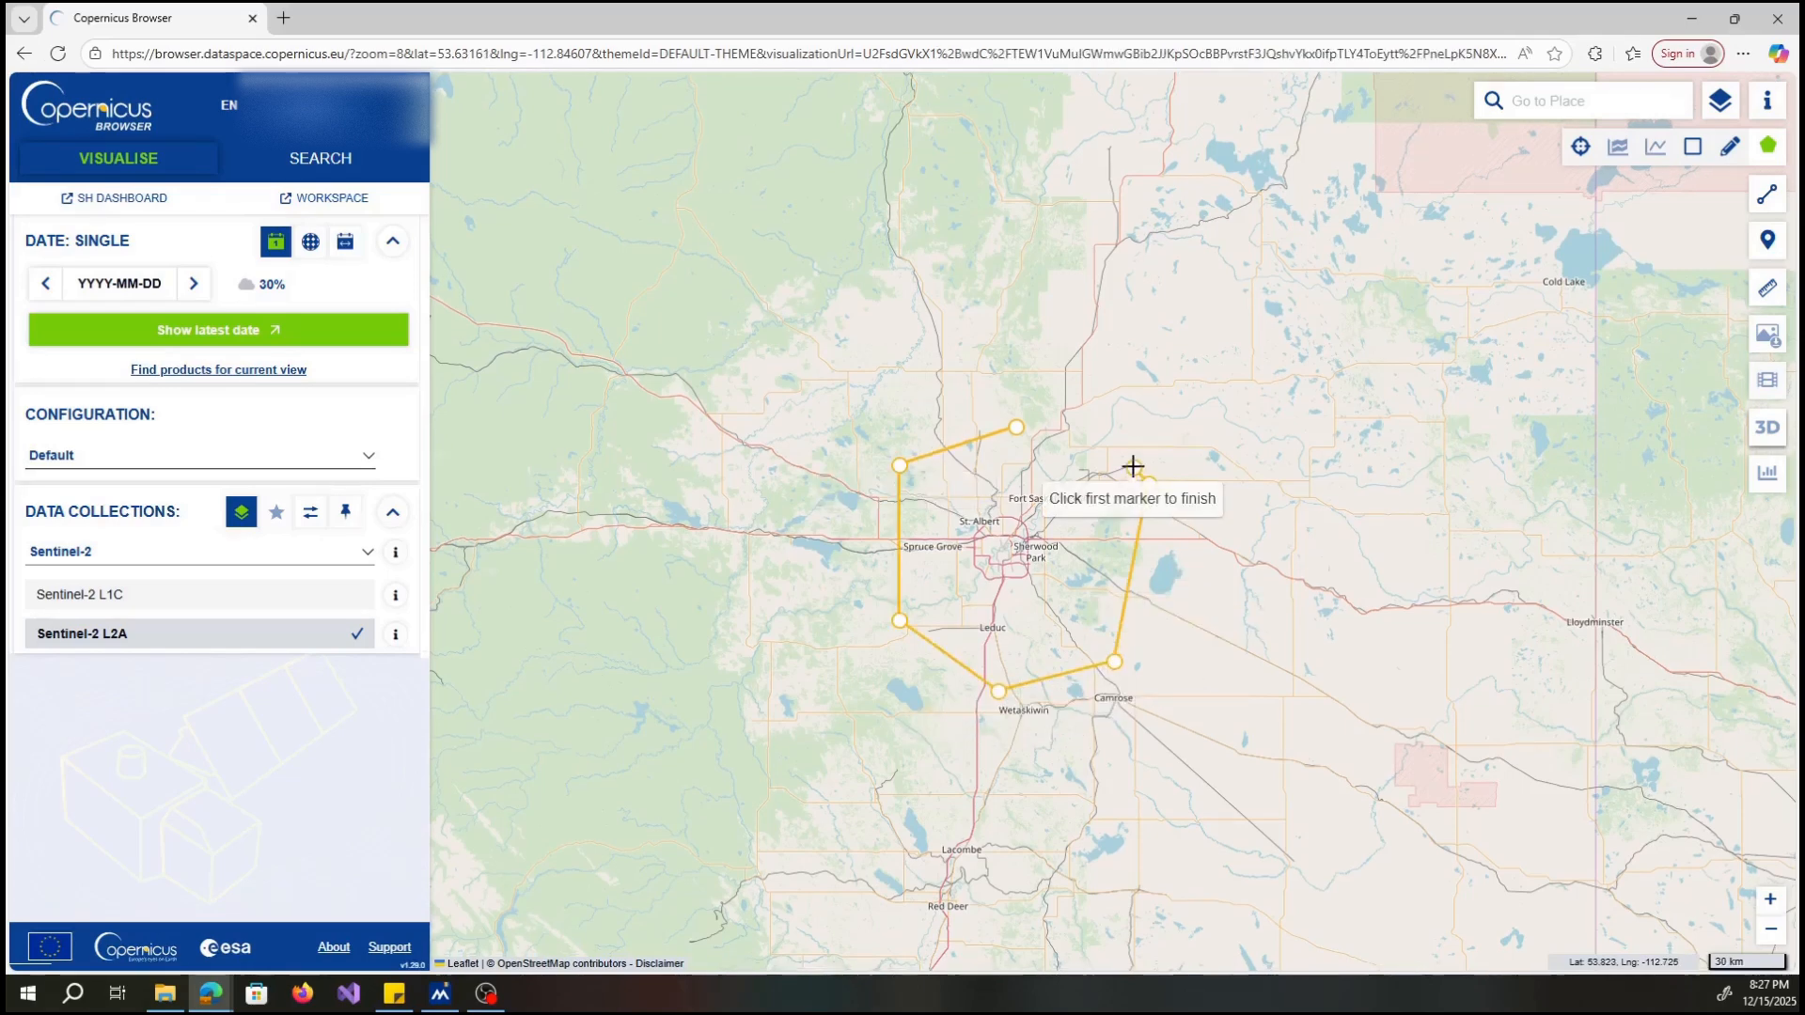
double_click(1146, 483)
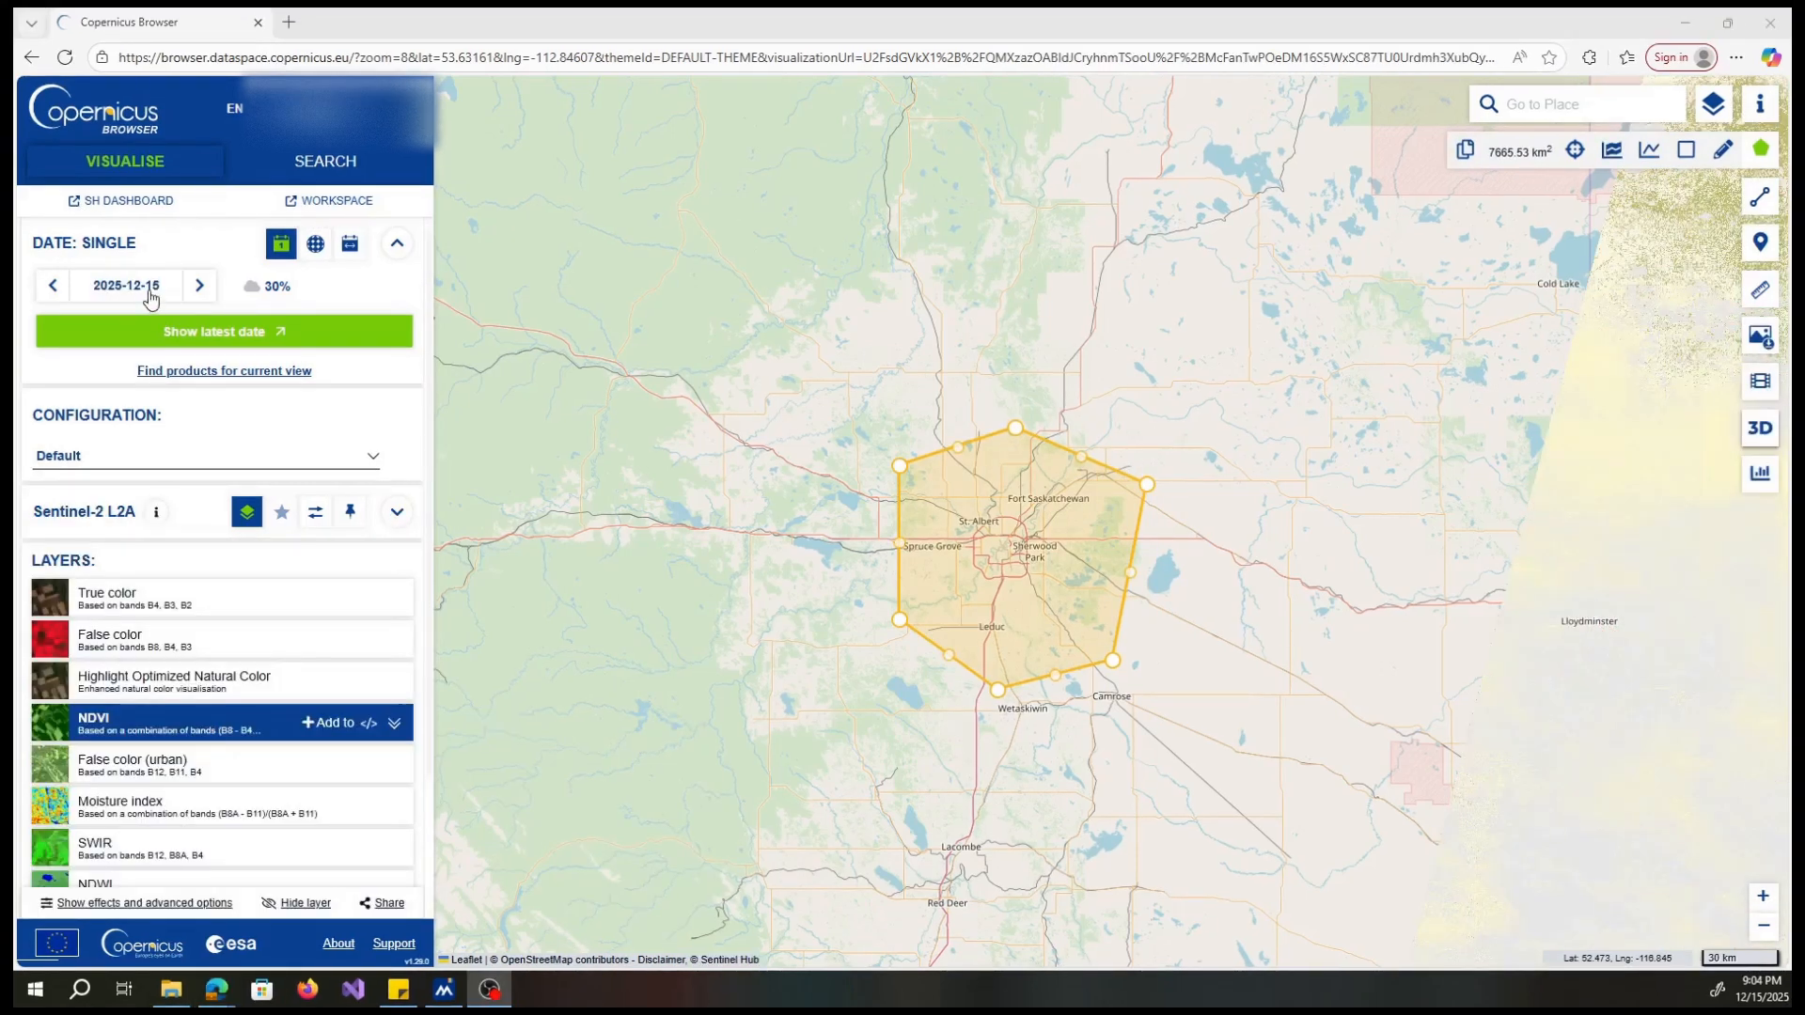
Step: Set the imagery date to 2025-12-14 and the maximum cloud coverage to 25%
click(132, 287)
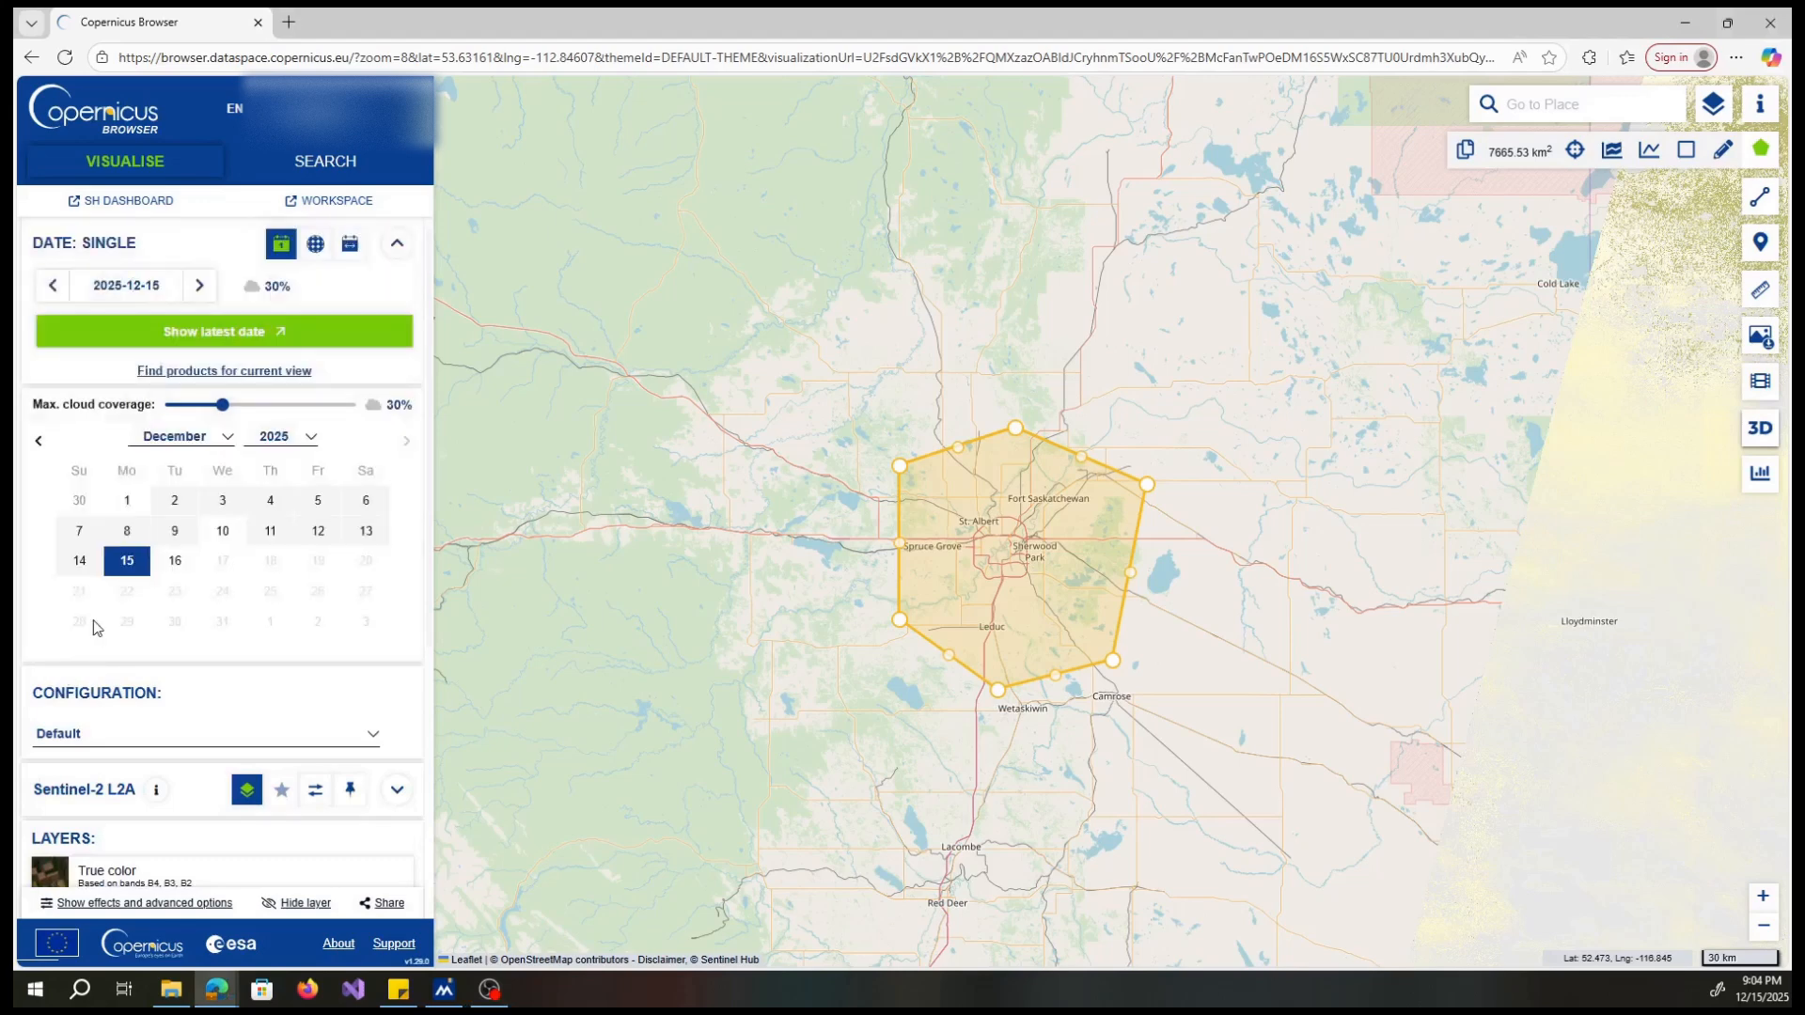
click(80, 561)
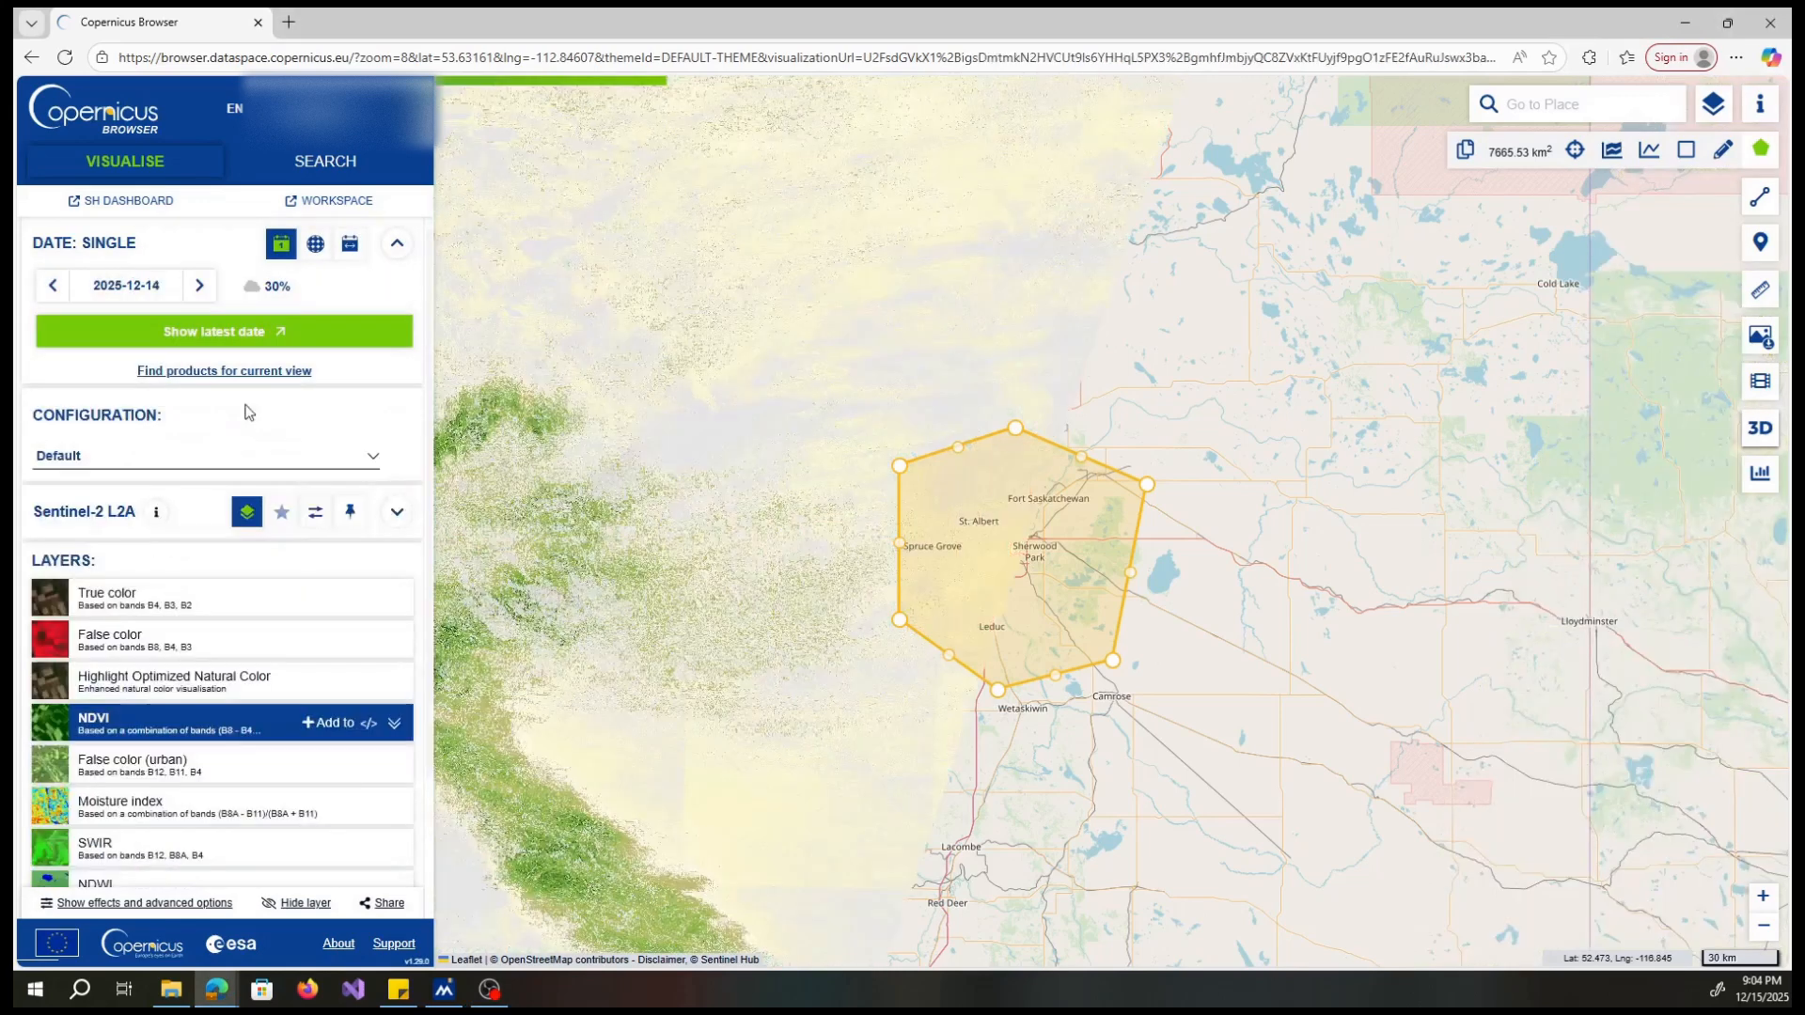
click(273, 292)
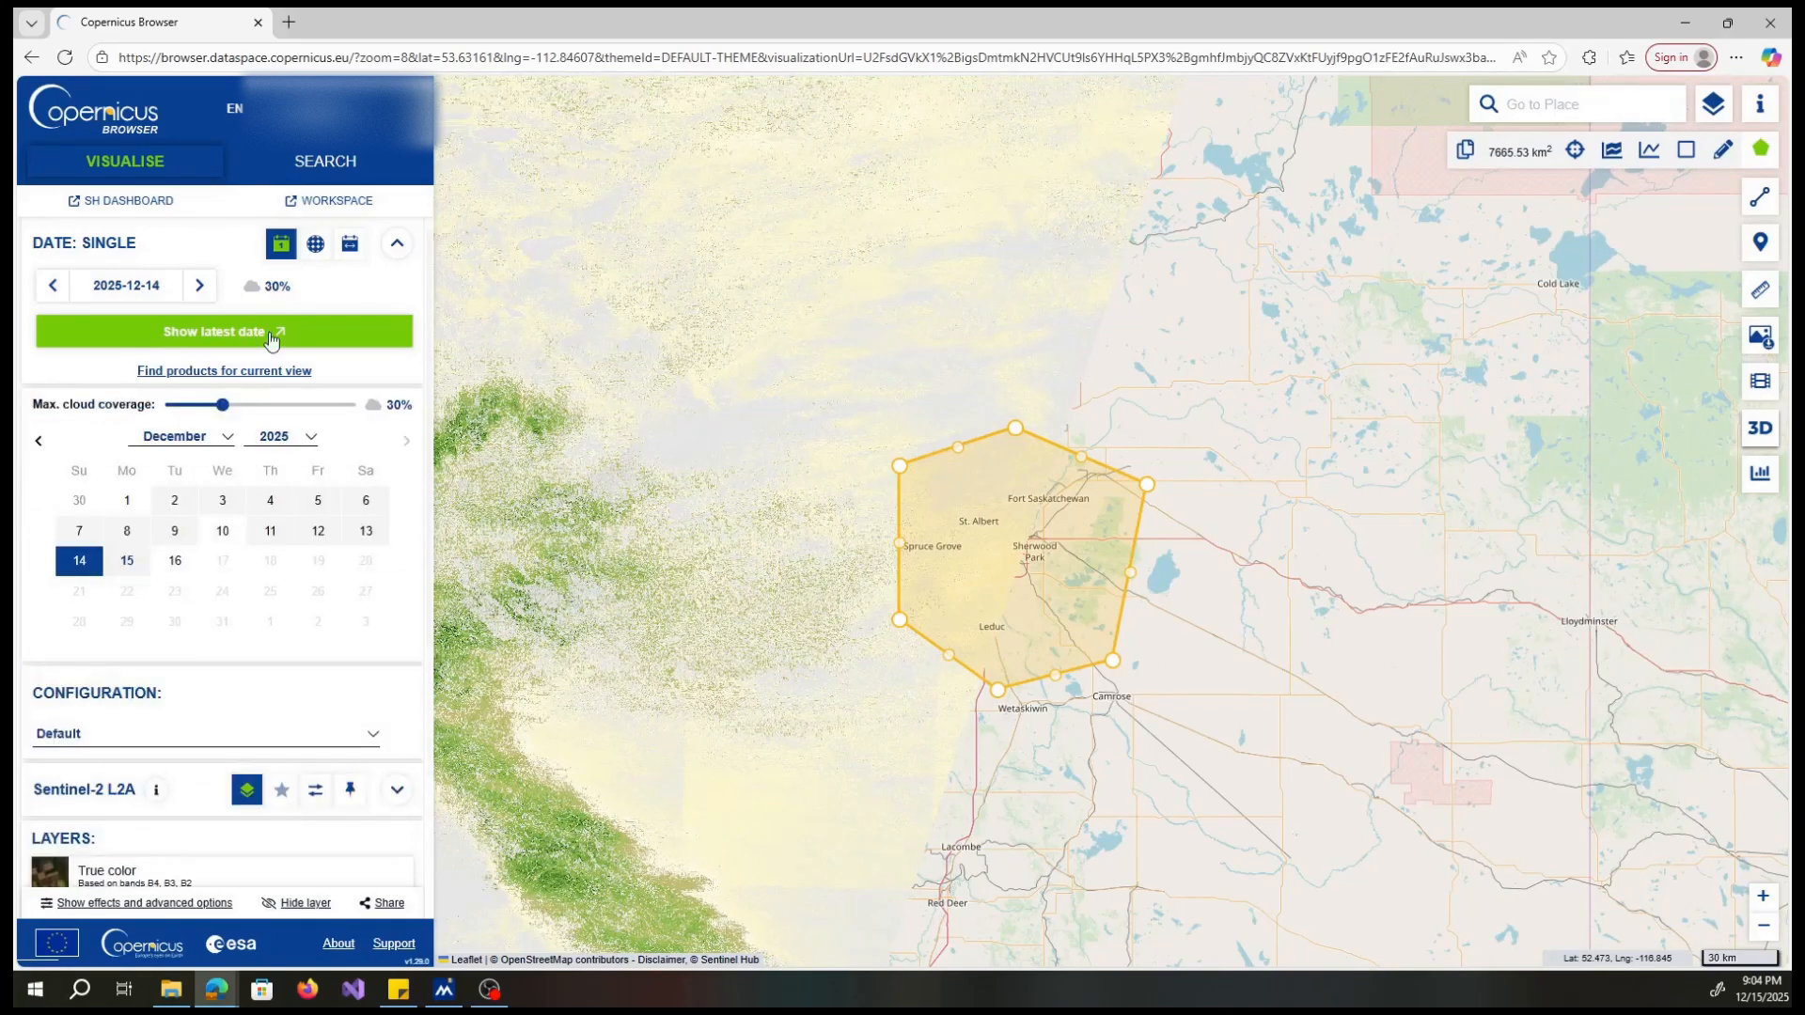
drag(222, 406, 182, 414)
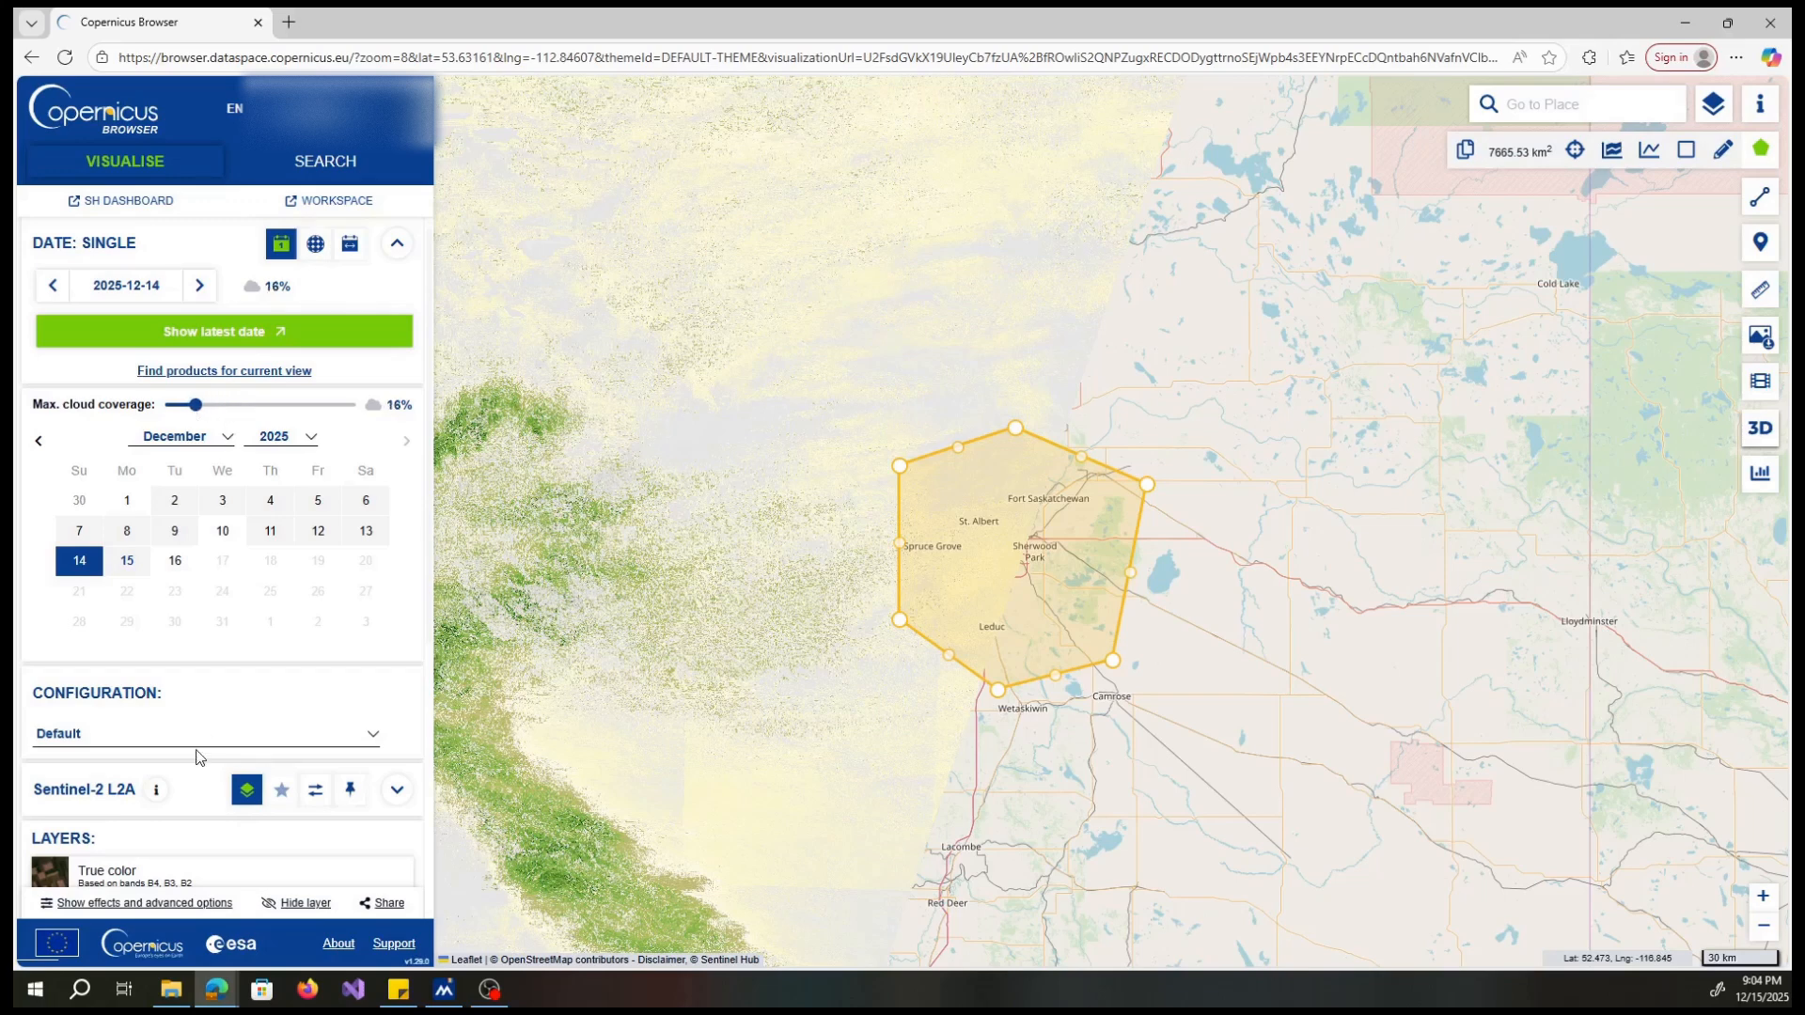
scroll(193, 753, down, 1)
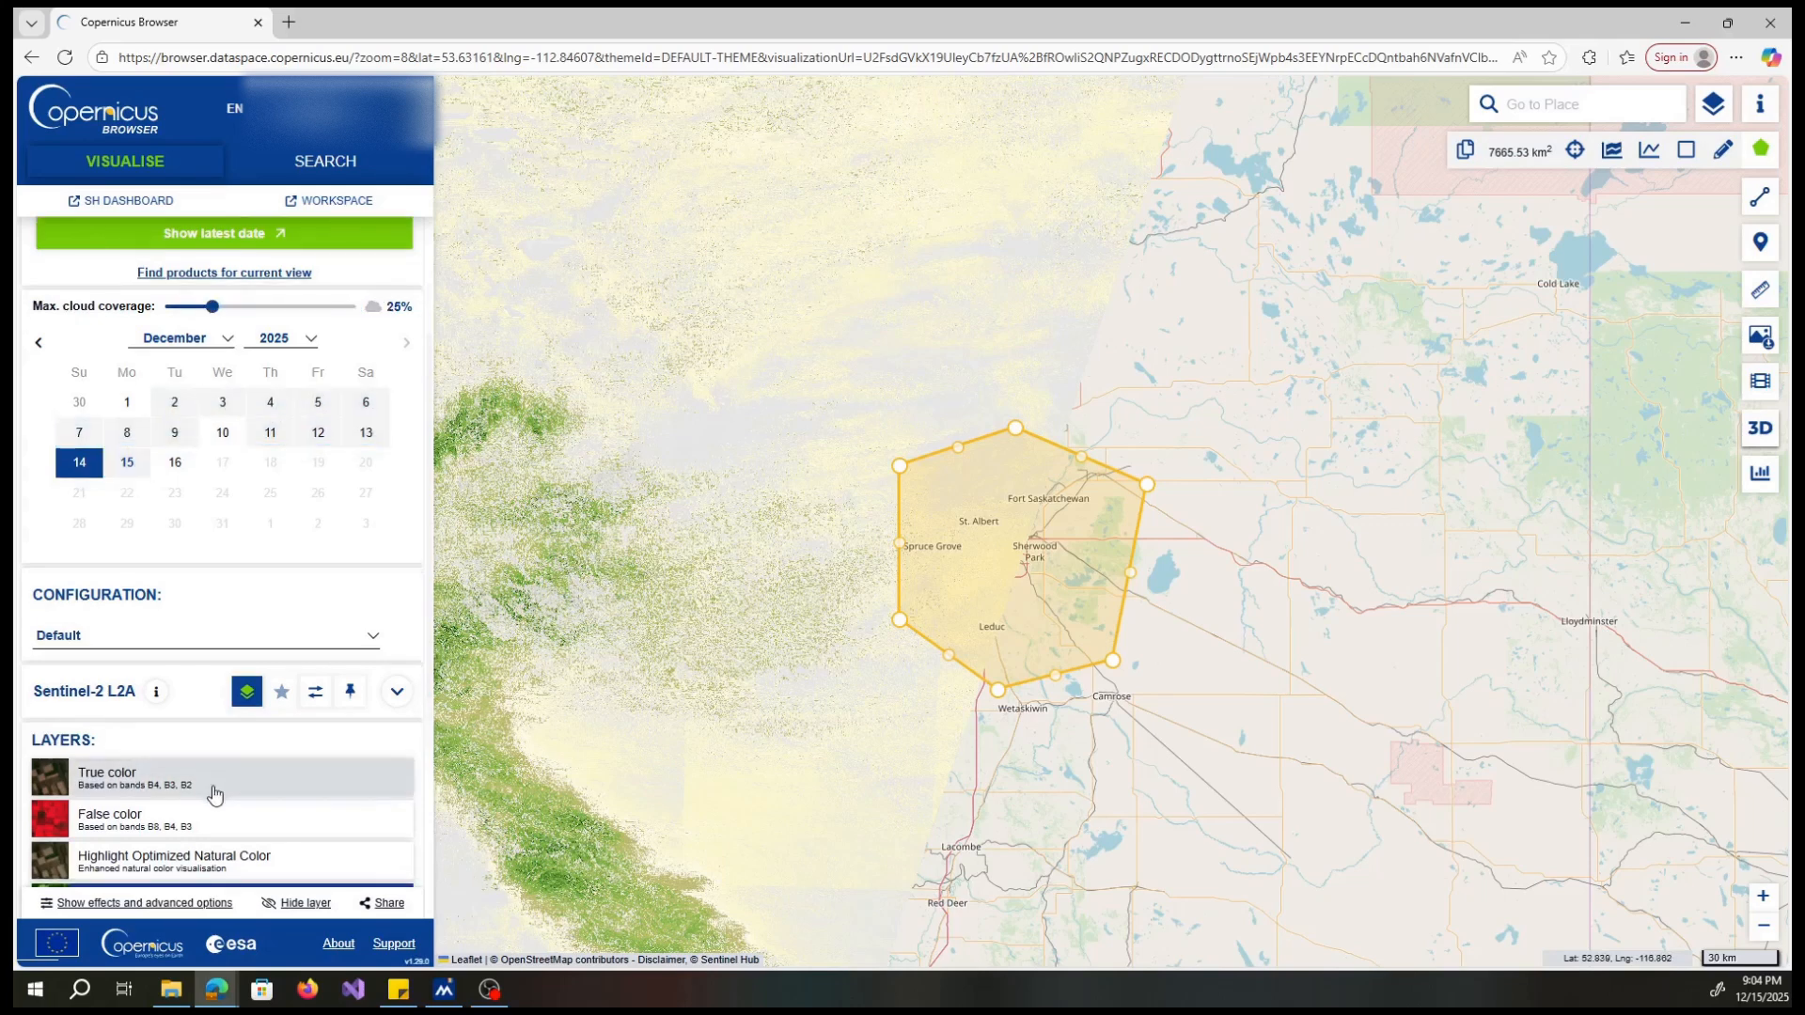
Step: Review the Sentinel-2 L2A layers, display the Scene classification map, and return to the NDVI layer
scroll(221, 780, down, 2)
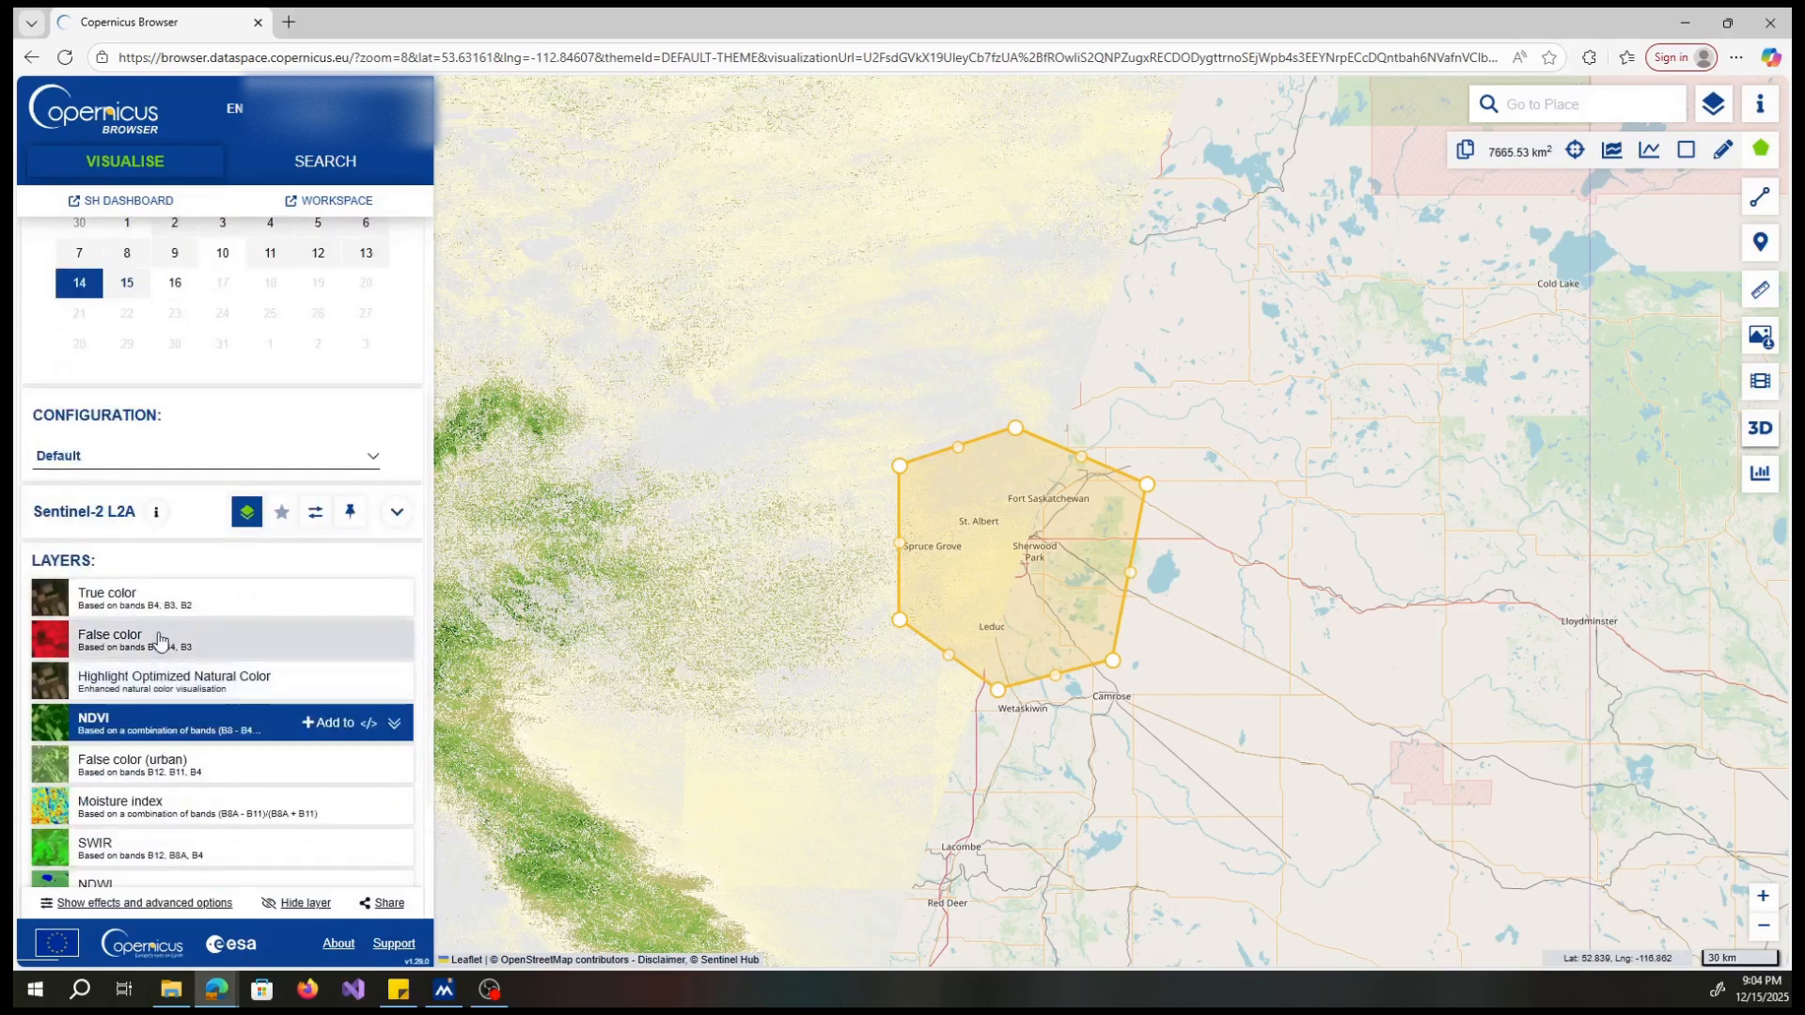
scroll(159, 642, down, 2)
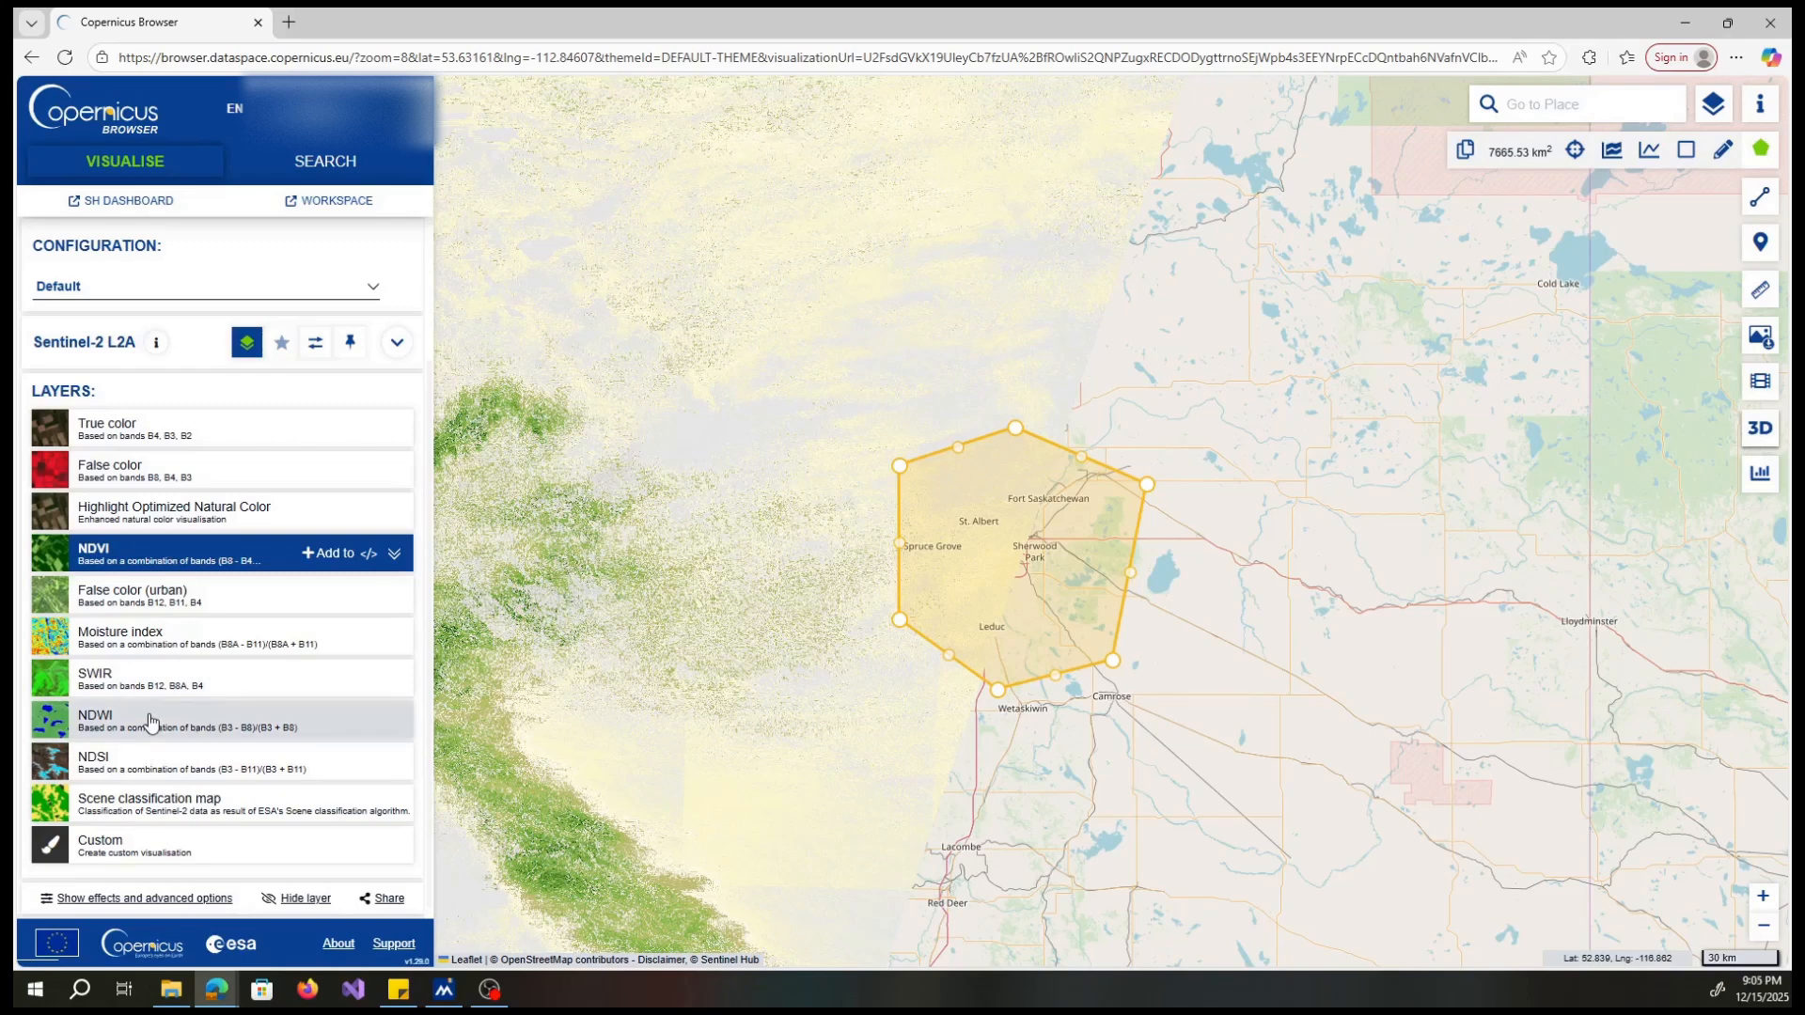
click(148, 804)
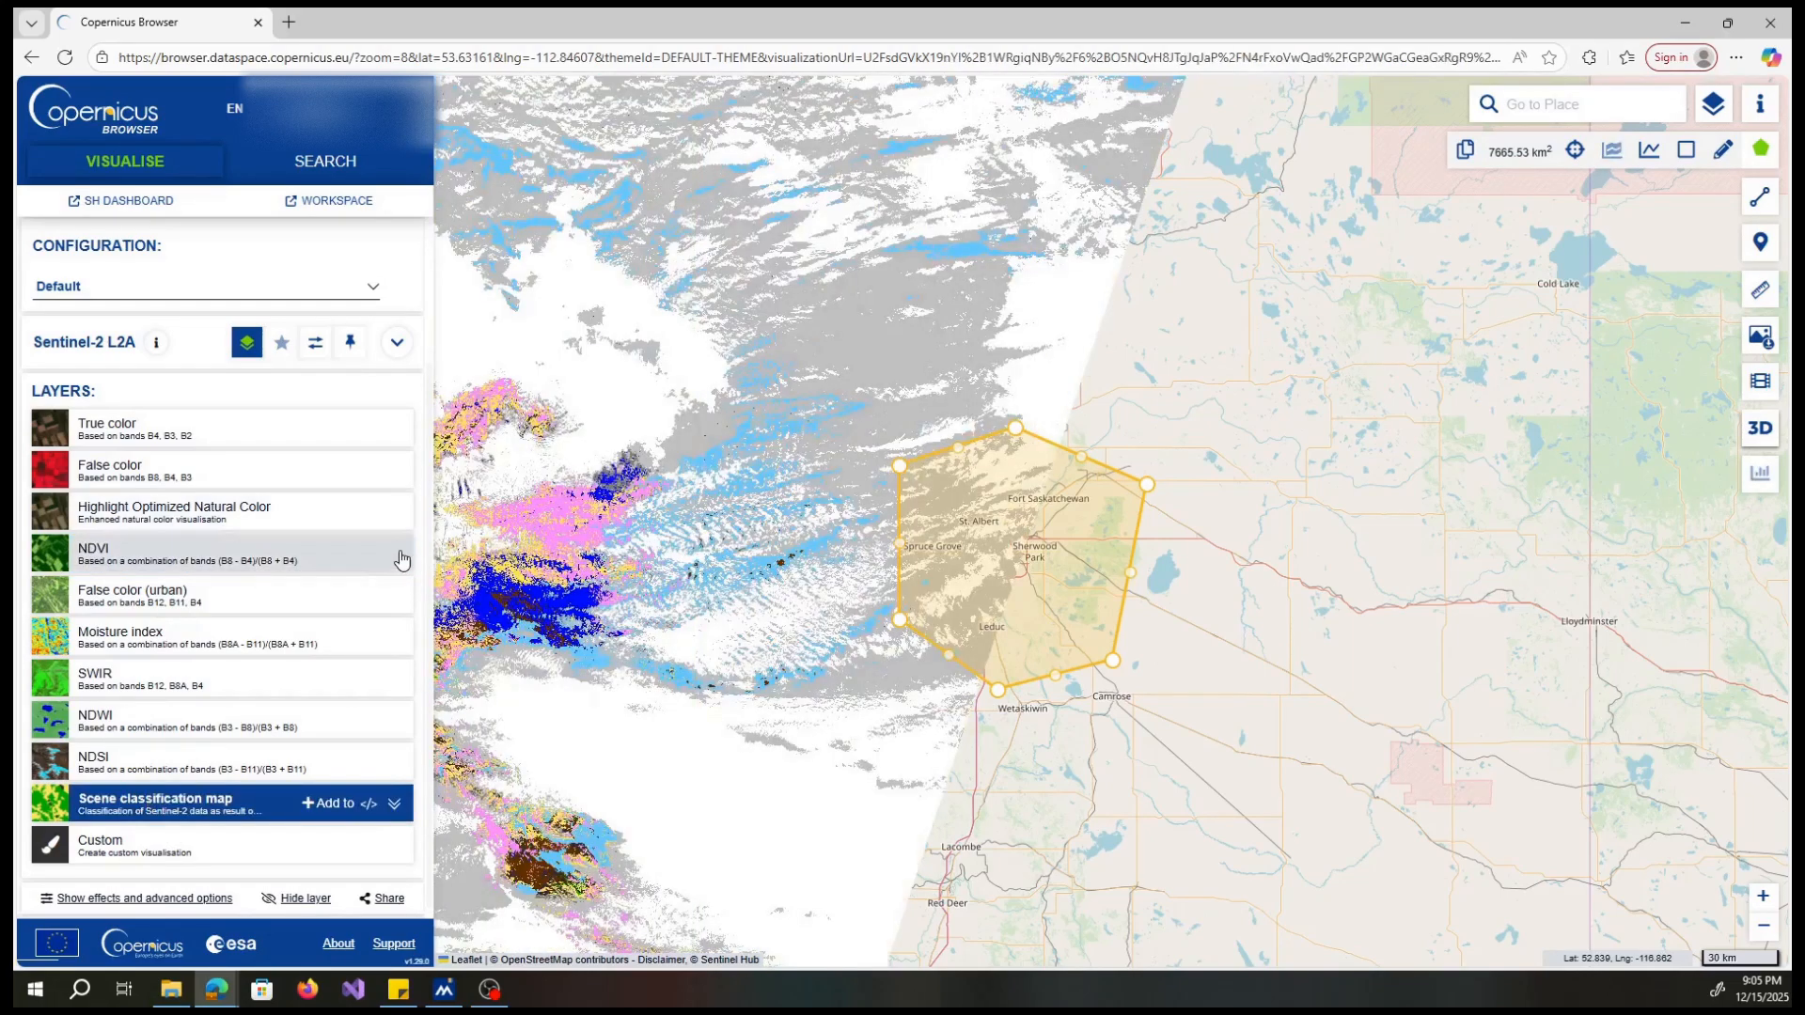
click(299, 549)
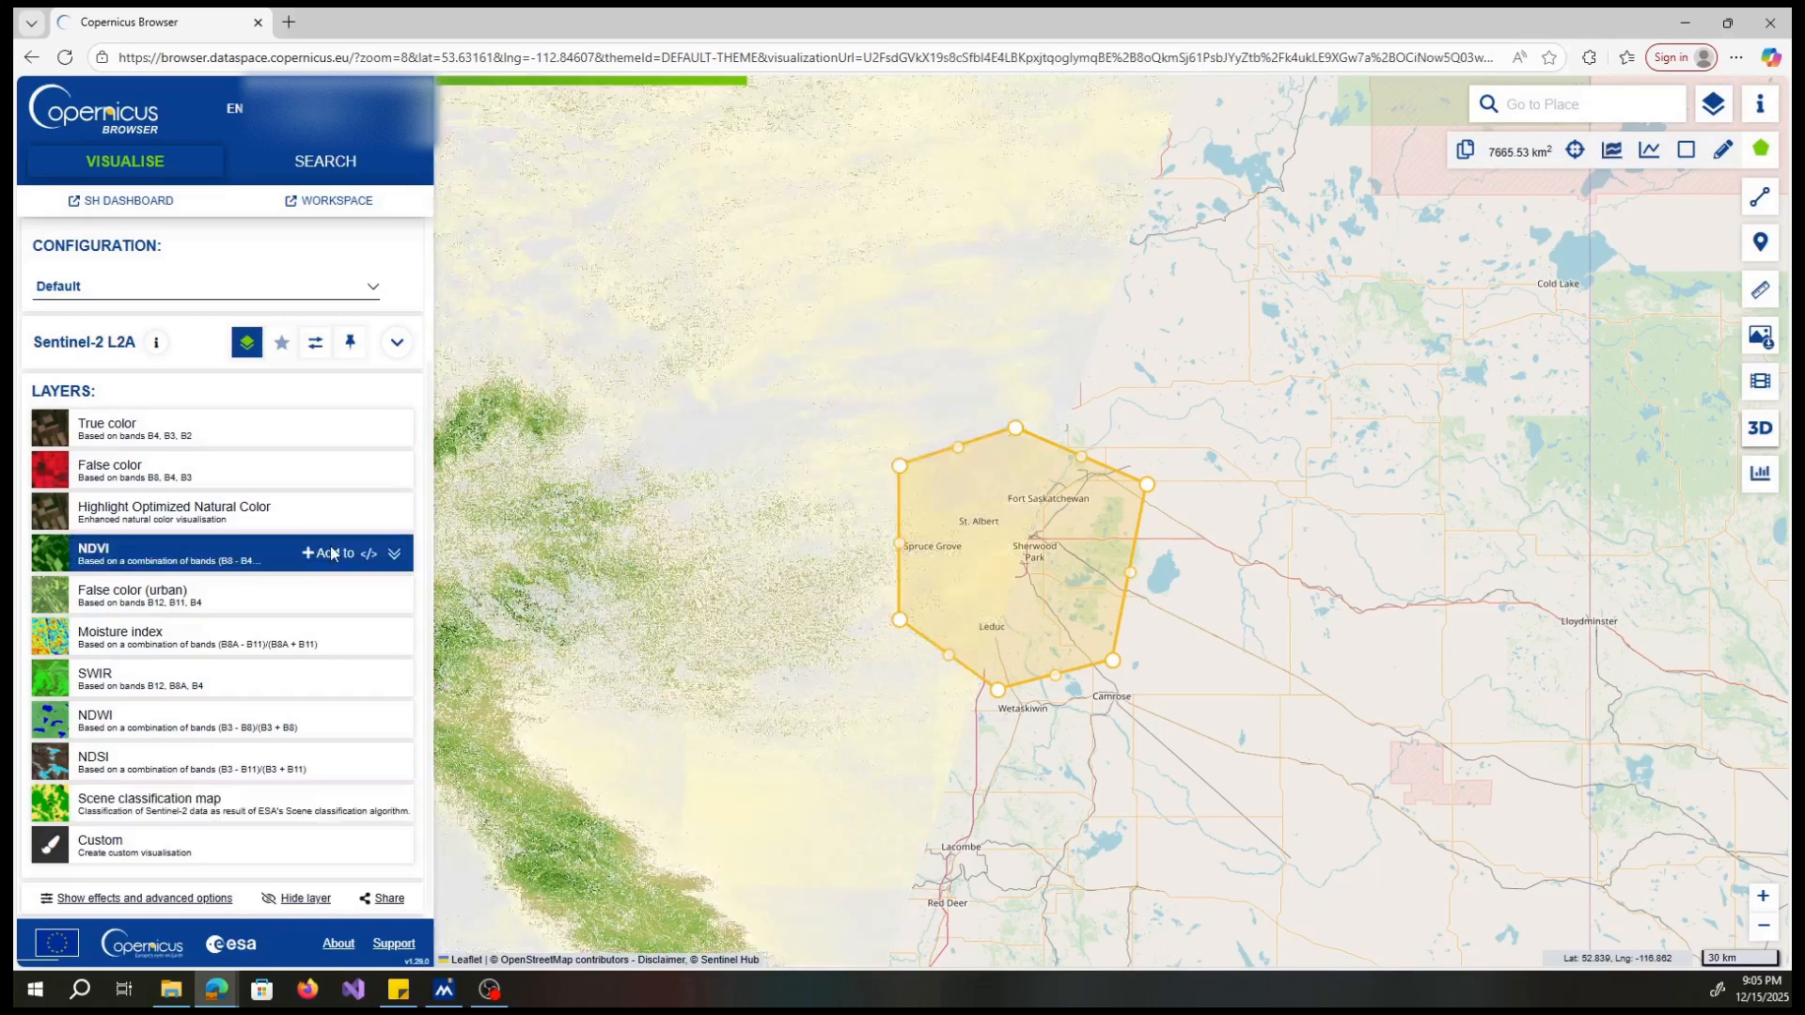
Step: Read the NDVI layer description, and display the Scene classification map and review its class legend and explanation
click(394, 553)
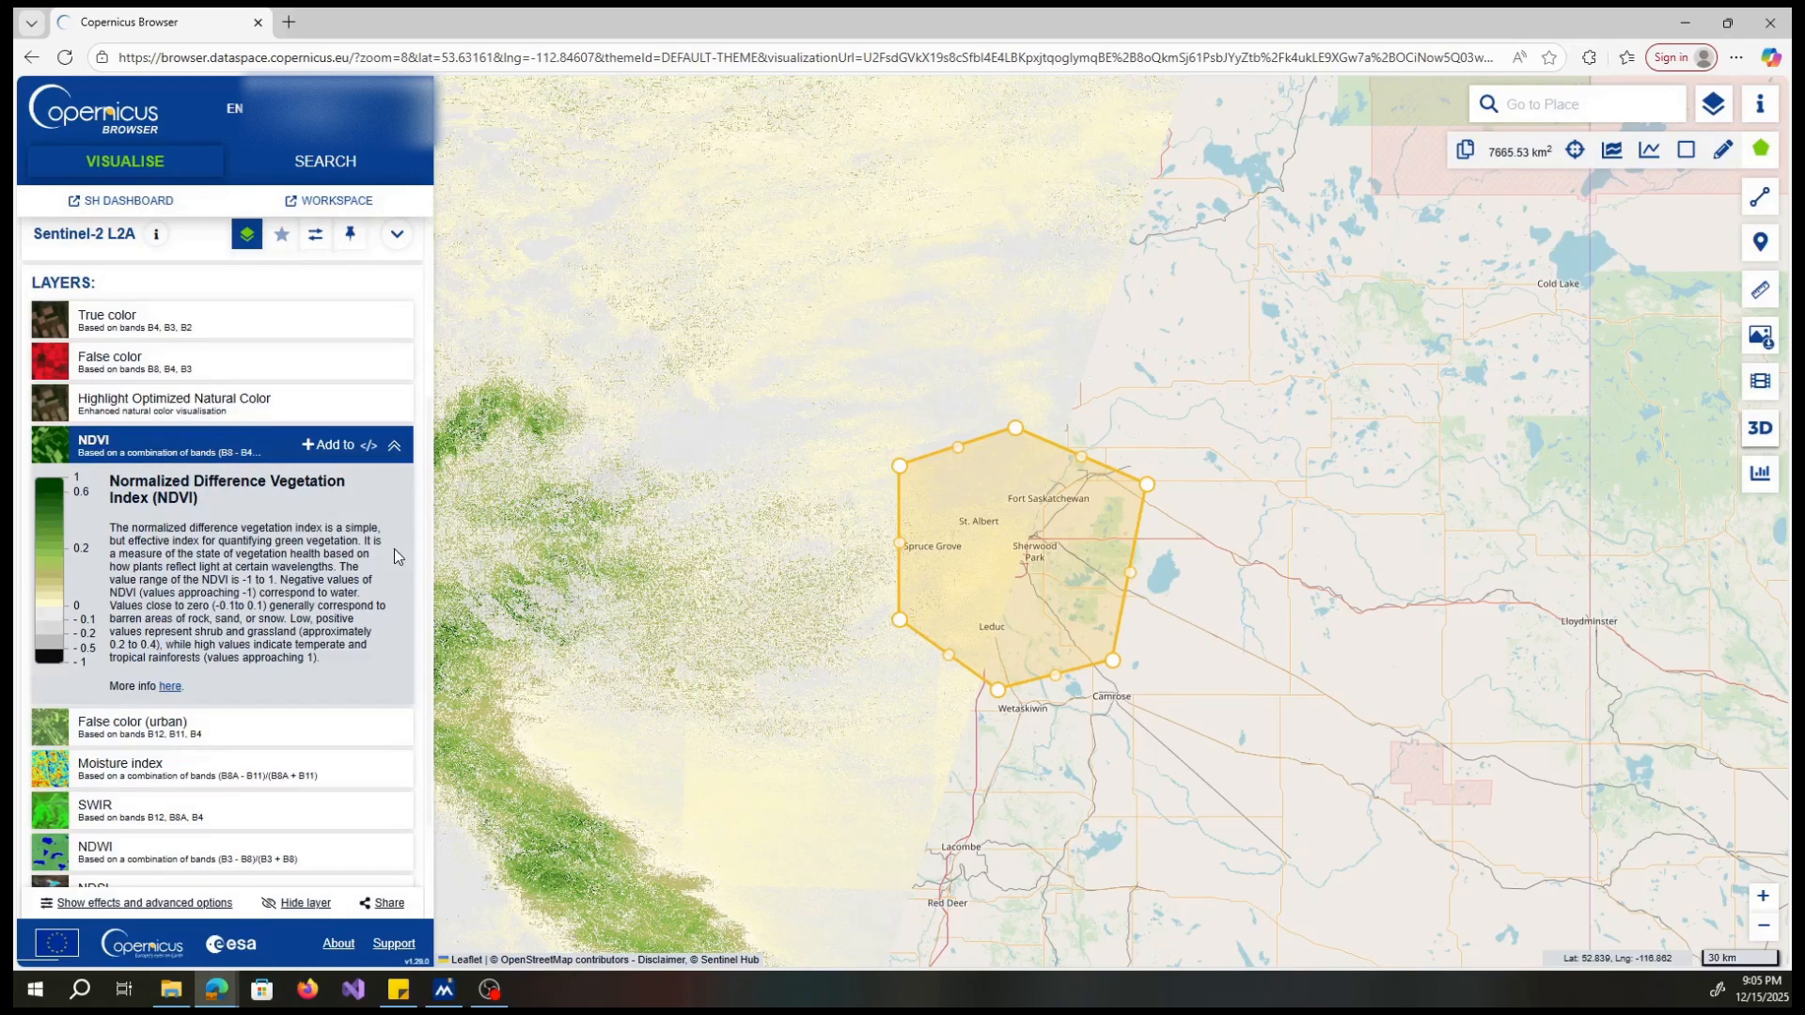
click(393, 448)
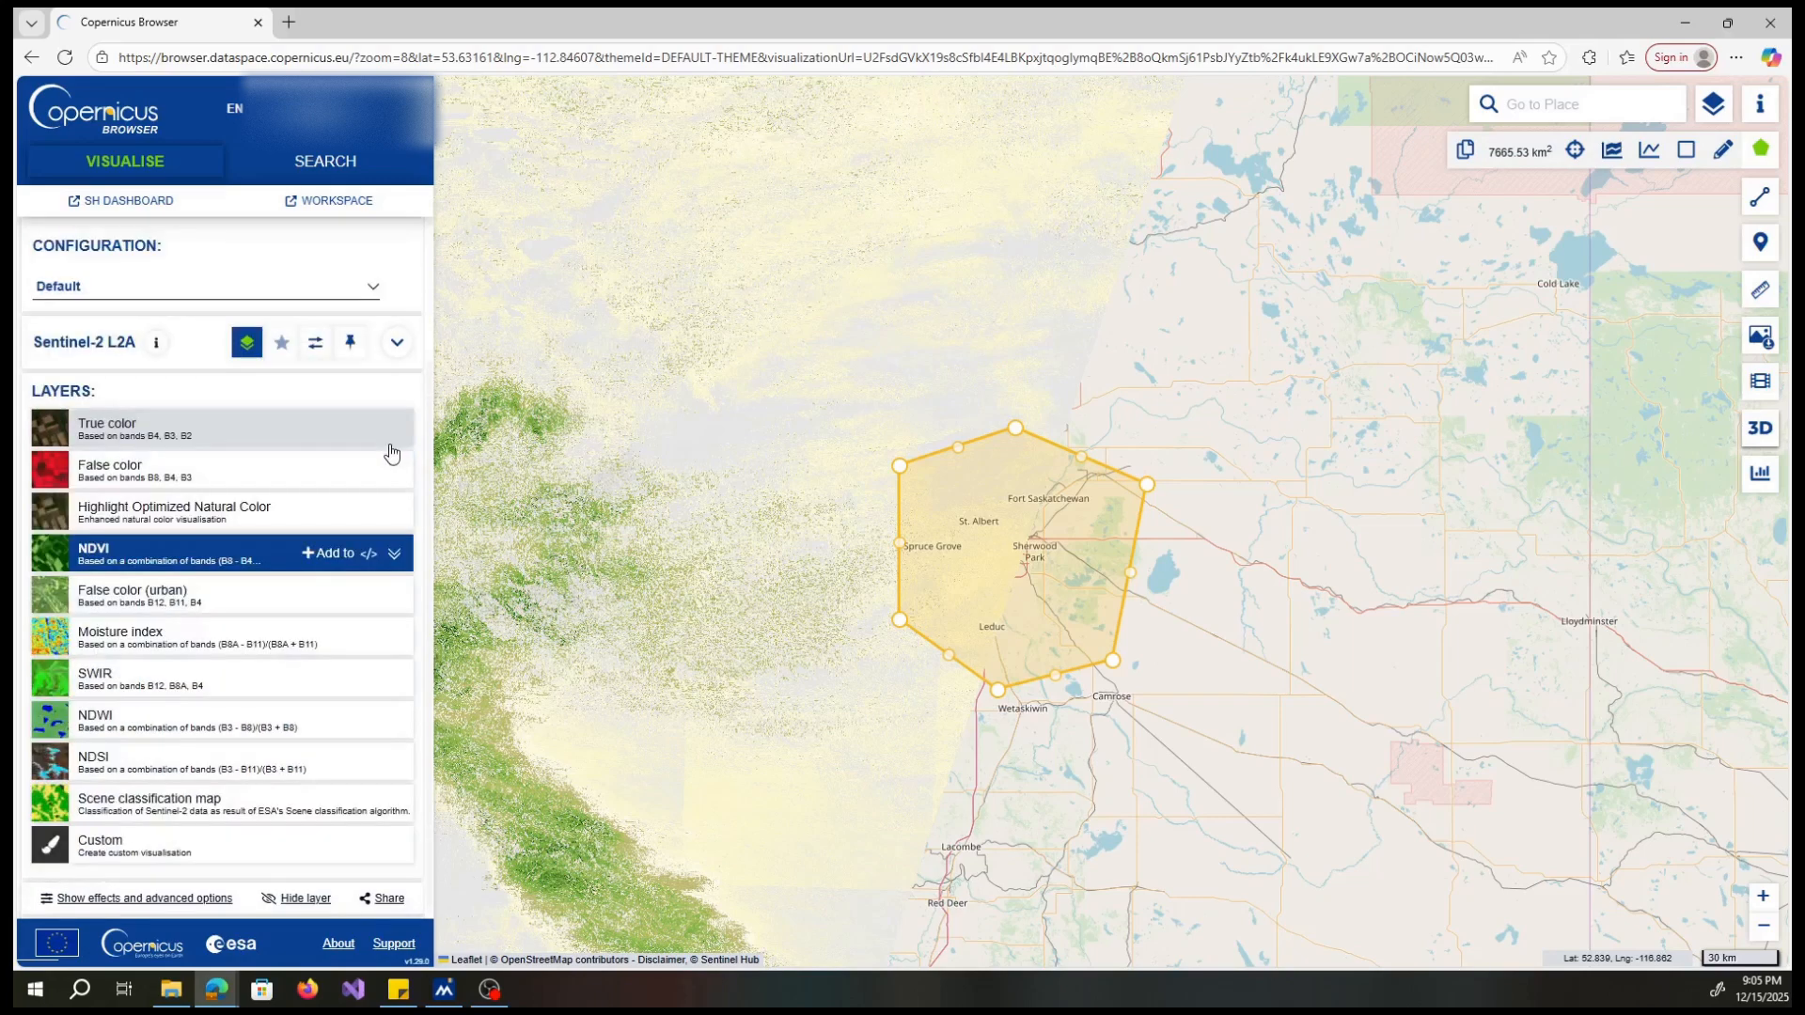
click(348, 807)
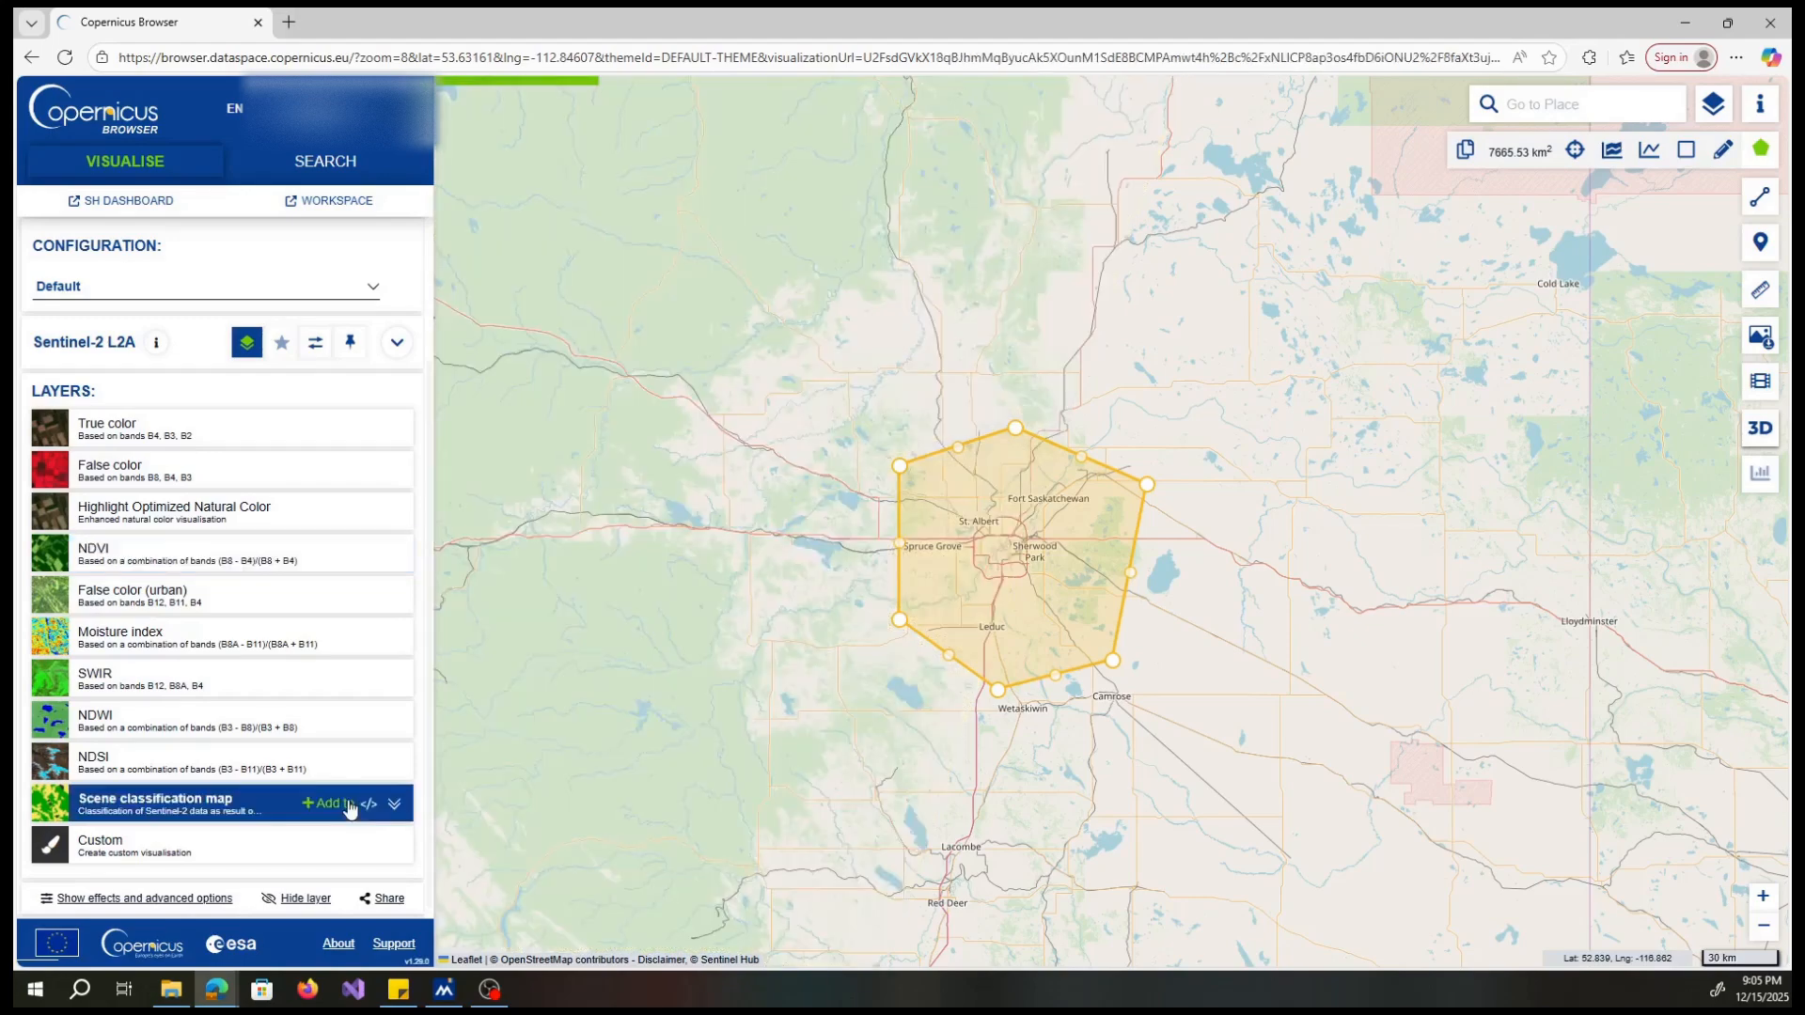
click(394, 804)
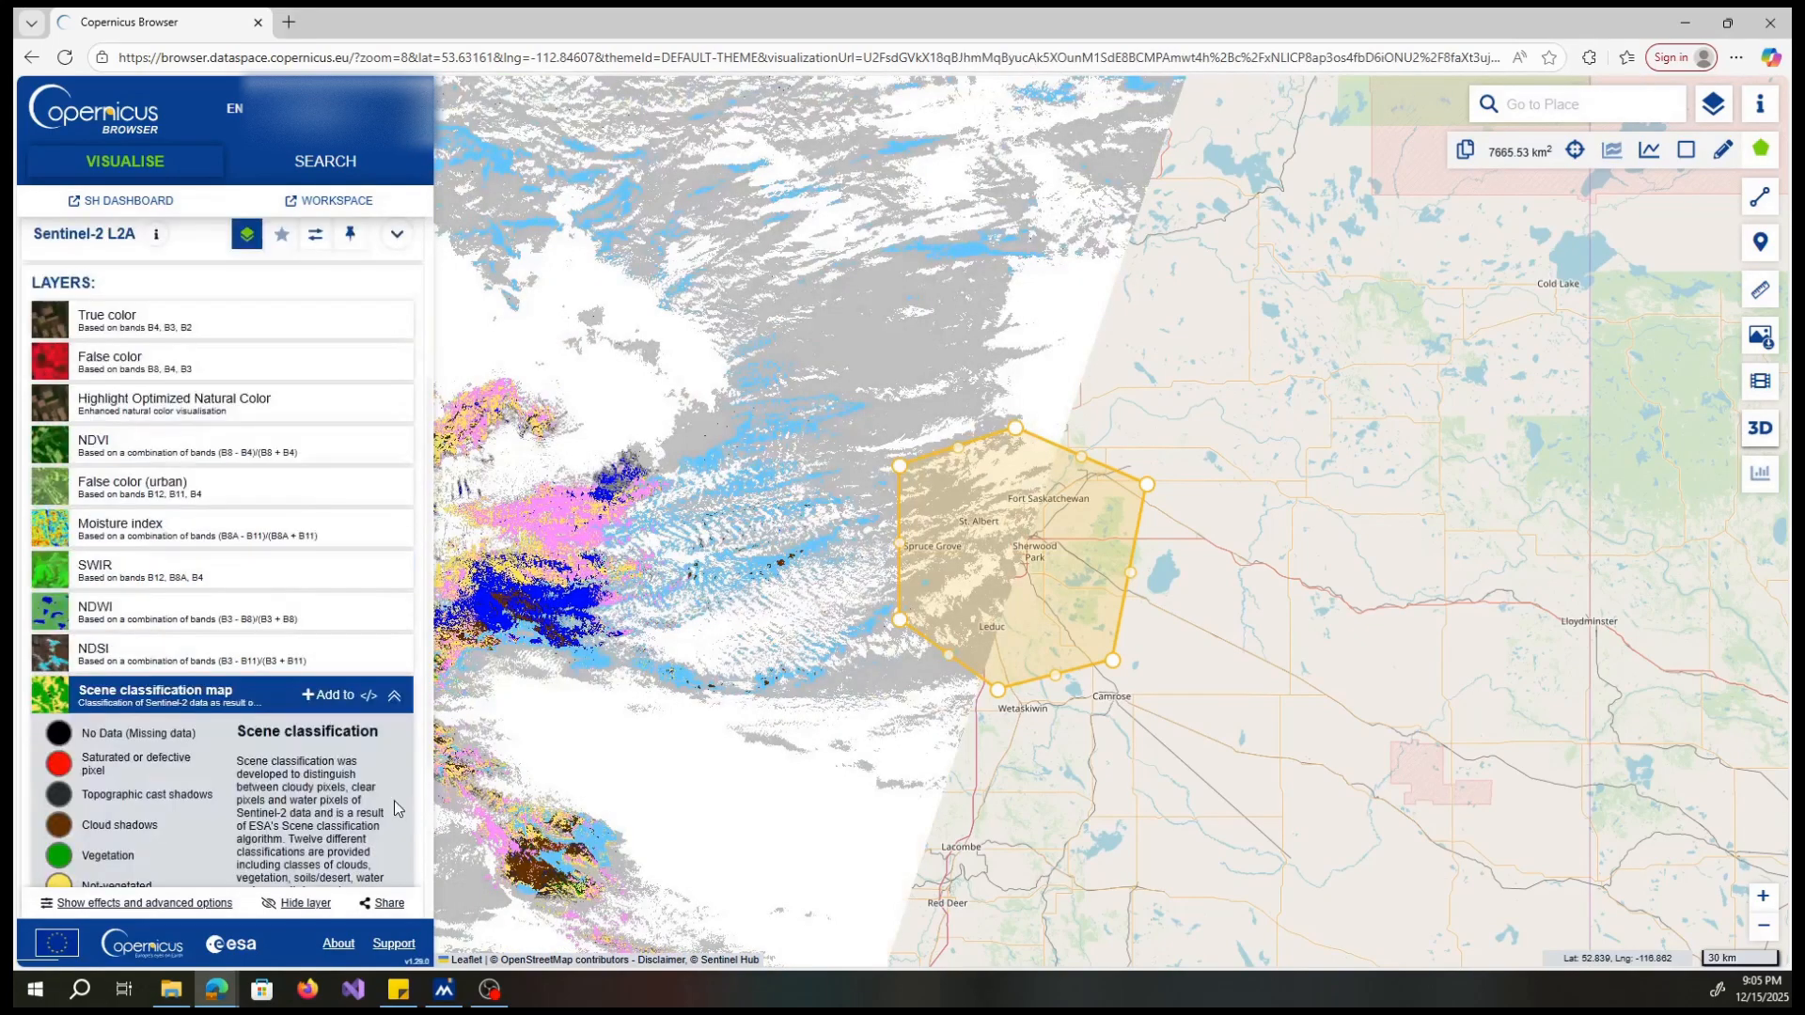
scroll(393, 799, down, 1)
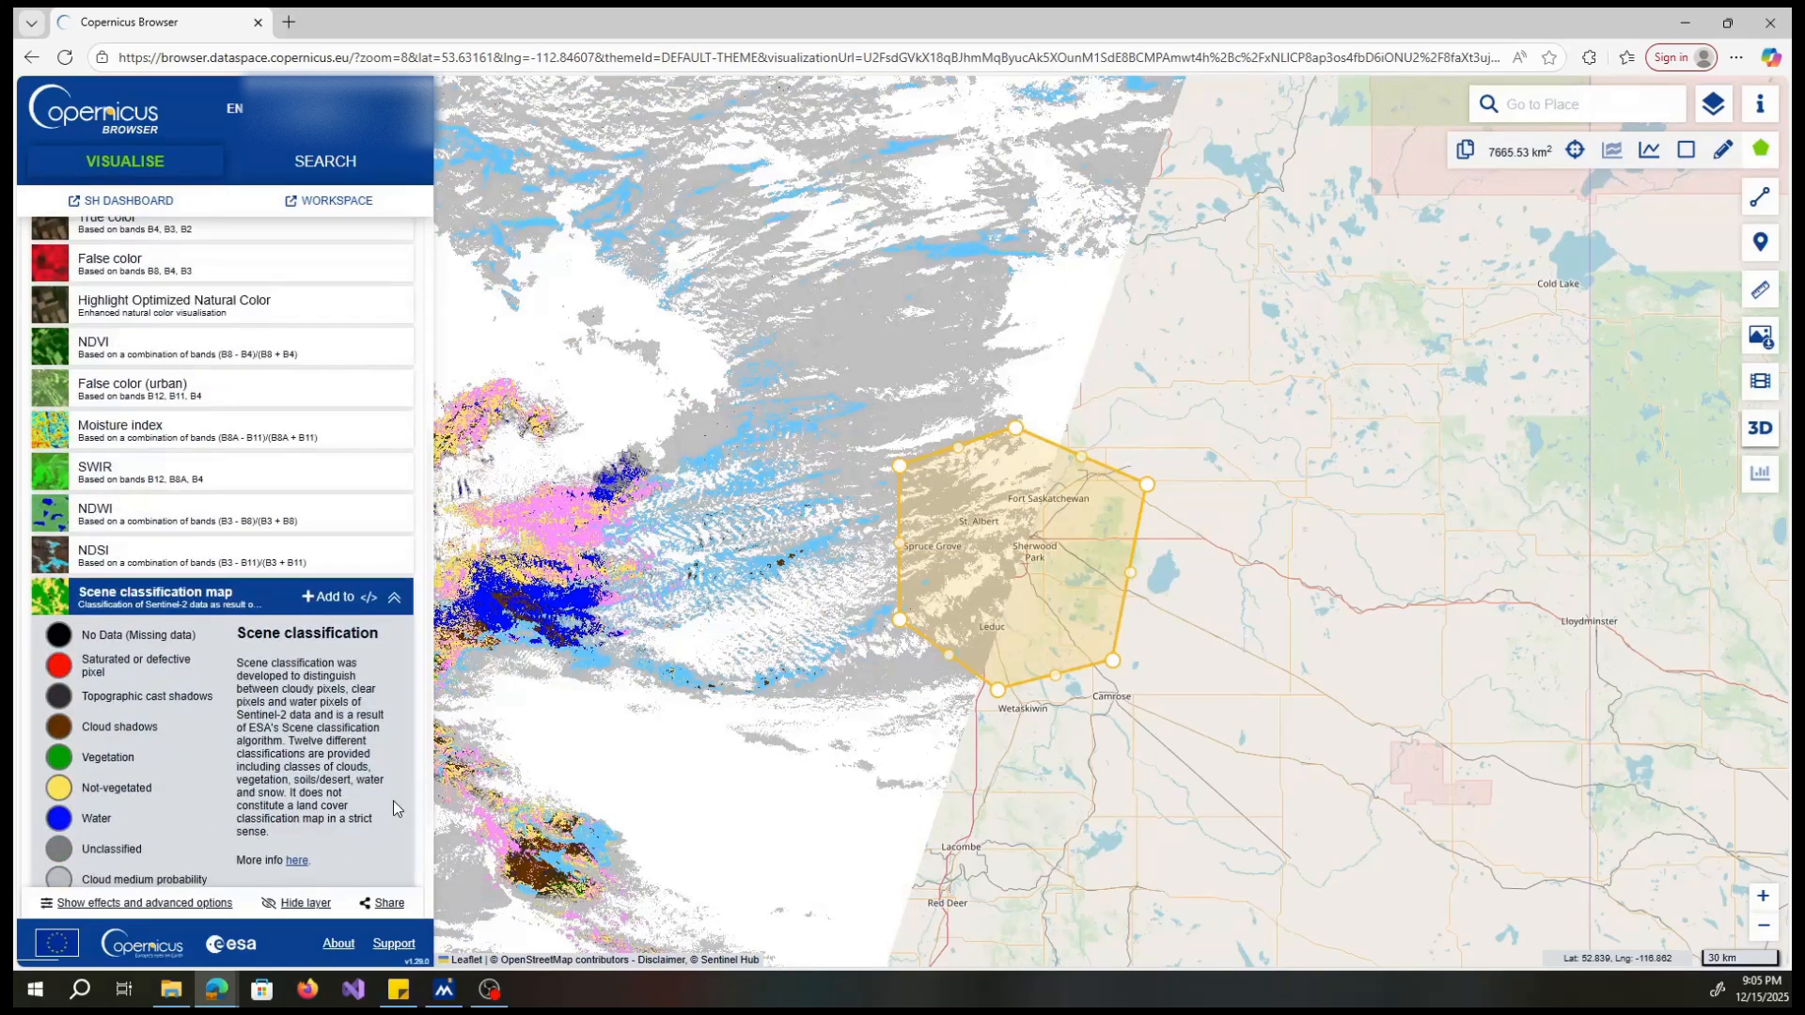
scroll(393, 799, down, 1)
scroll(393, 799, down, 1)
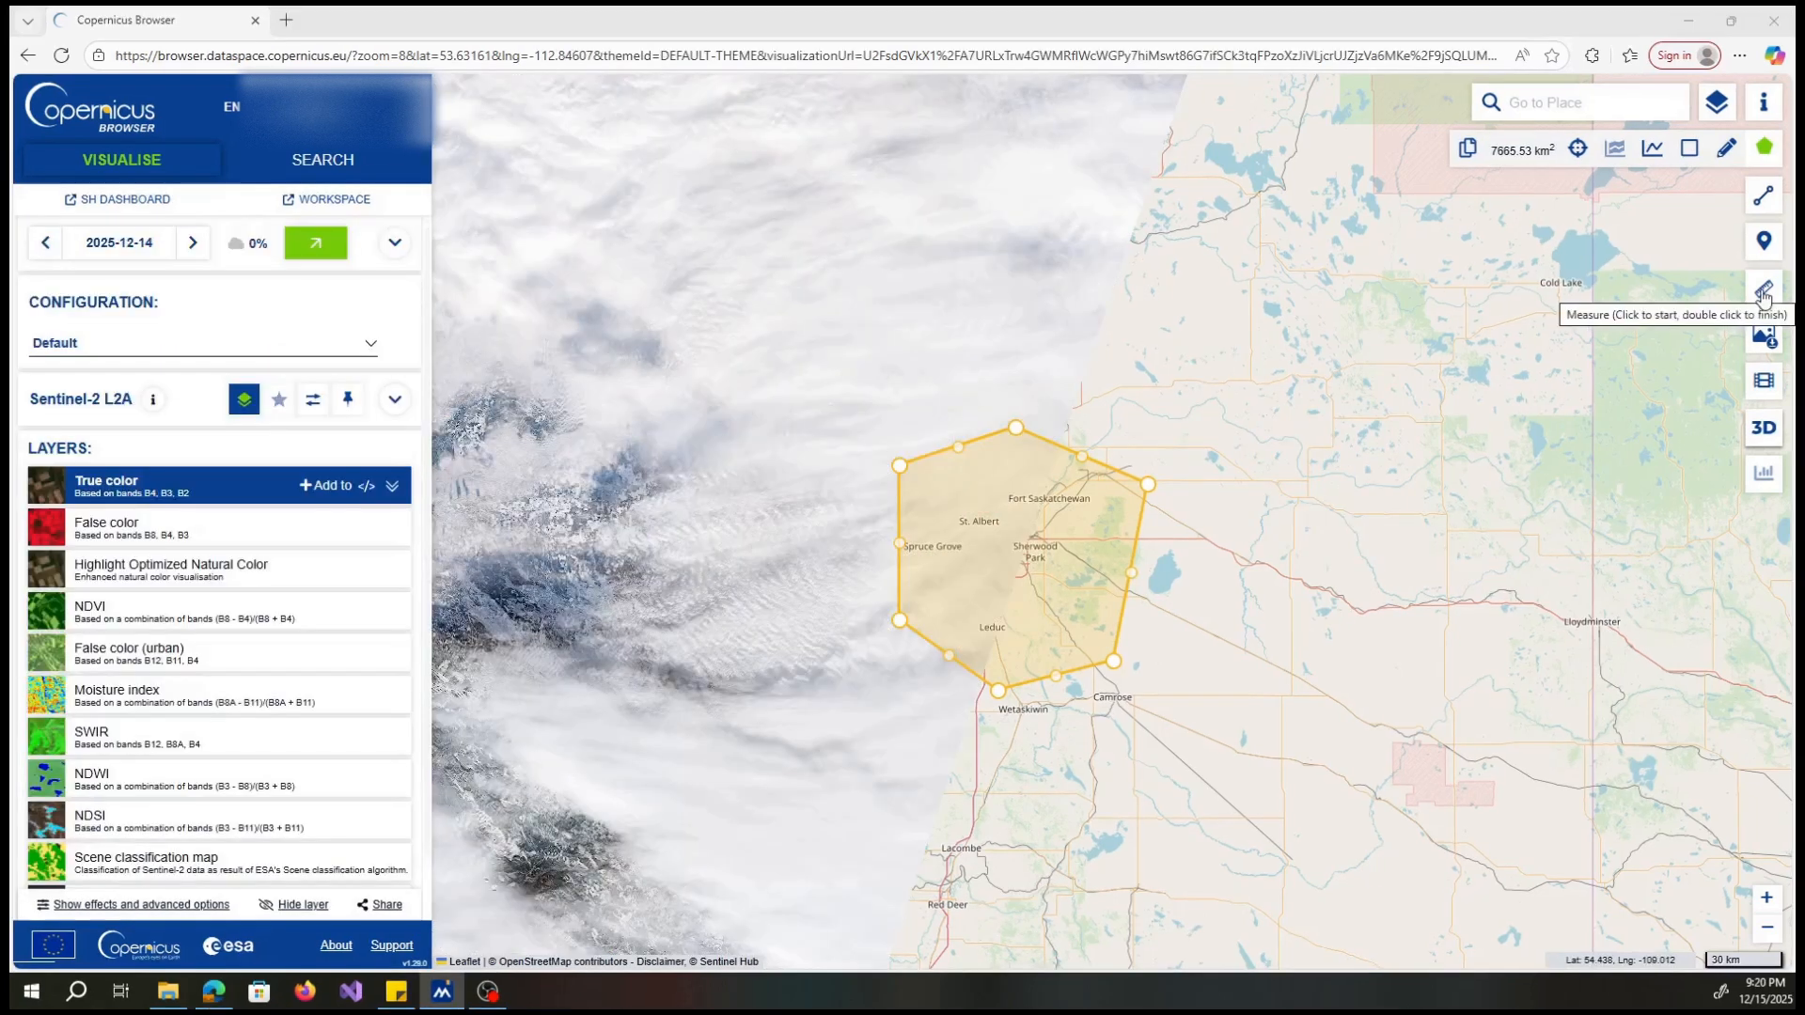
Step: Measure a straight-line distance on the map running east-northeast from just outside the northeastern corner of the area of interest
click(1763, 295)
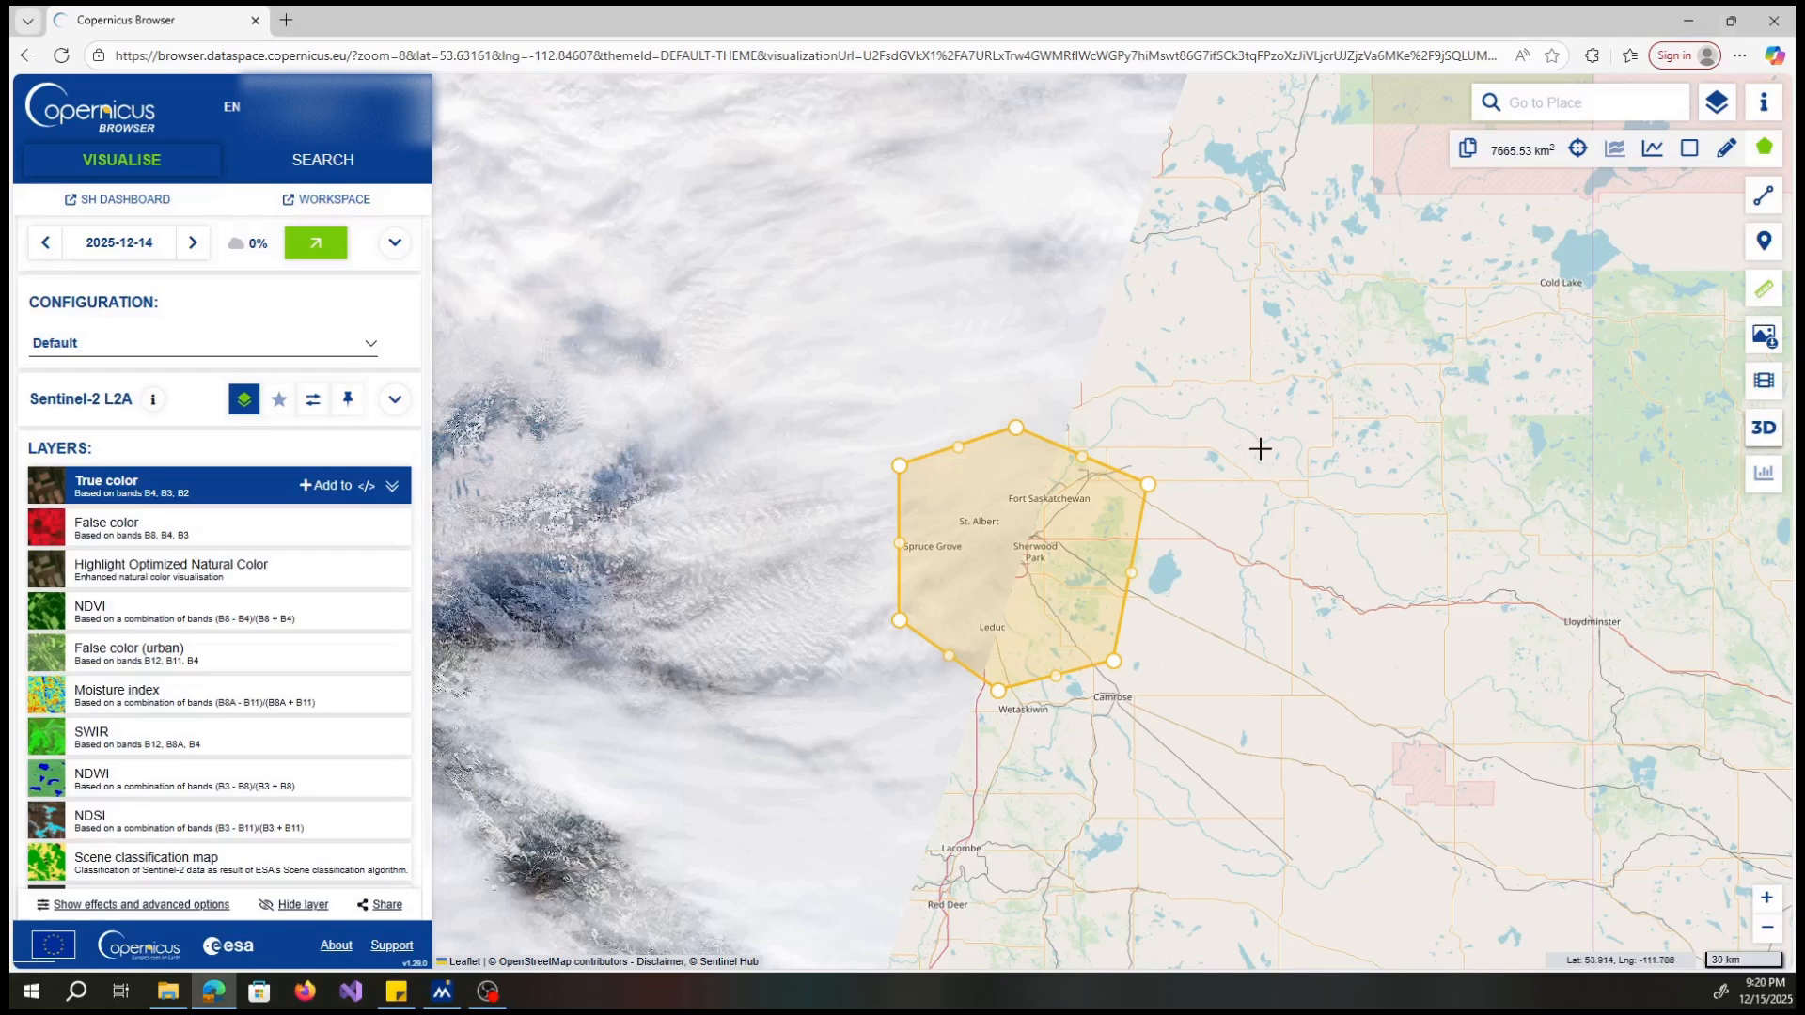
click(1167, 439)
click(1411, 400)
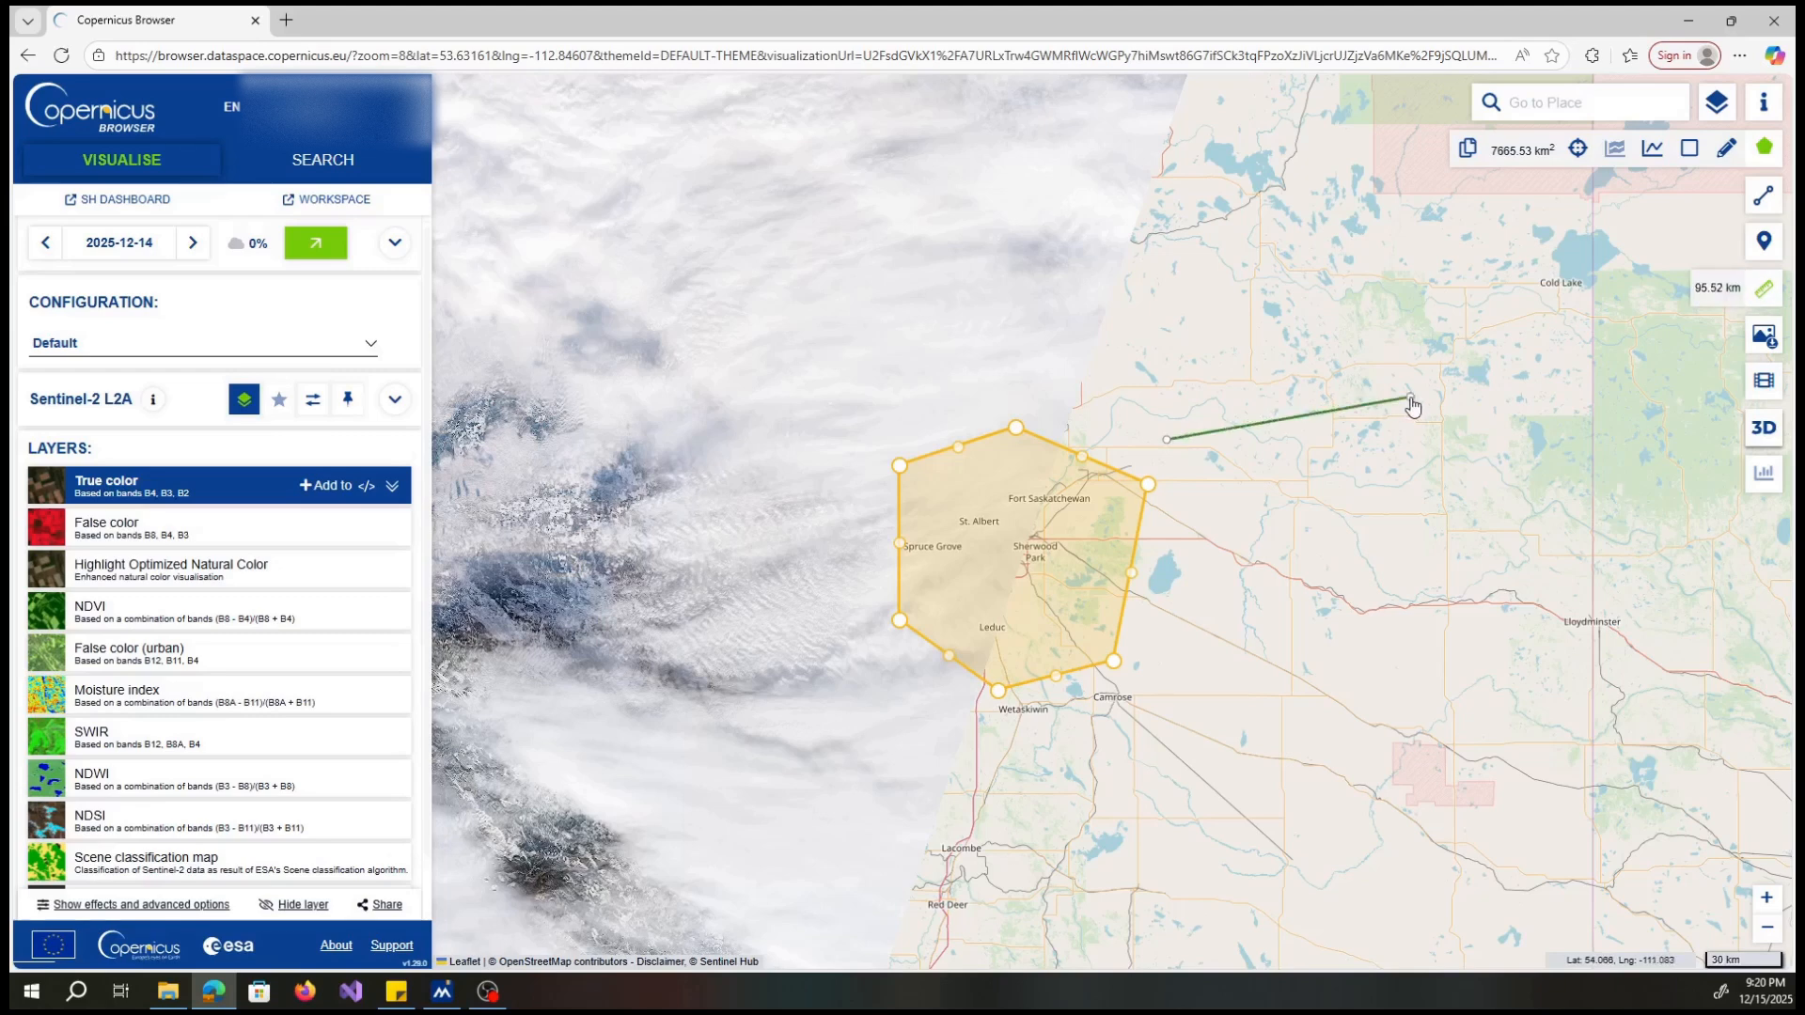
Step: Review the Basic, Analytical and High-res print image download options, including the Basic image formats, and close the dialog without downloading
click(1765, 346)
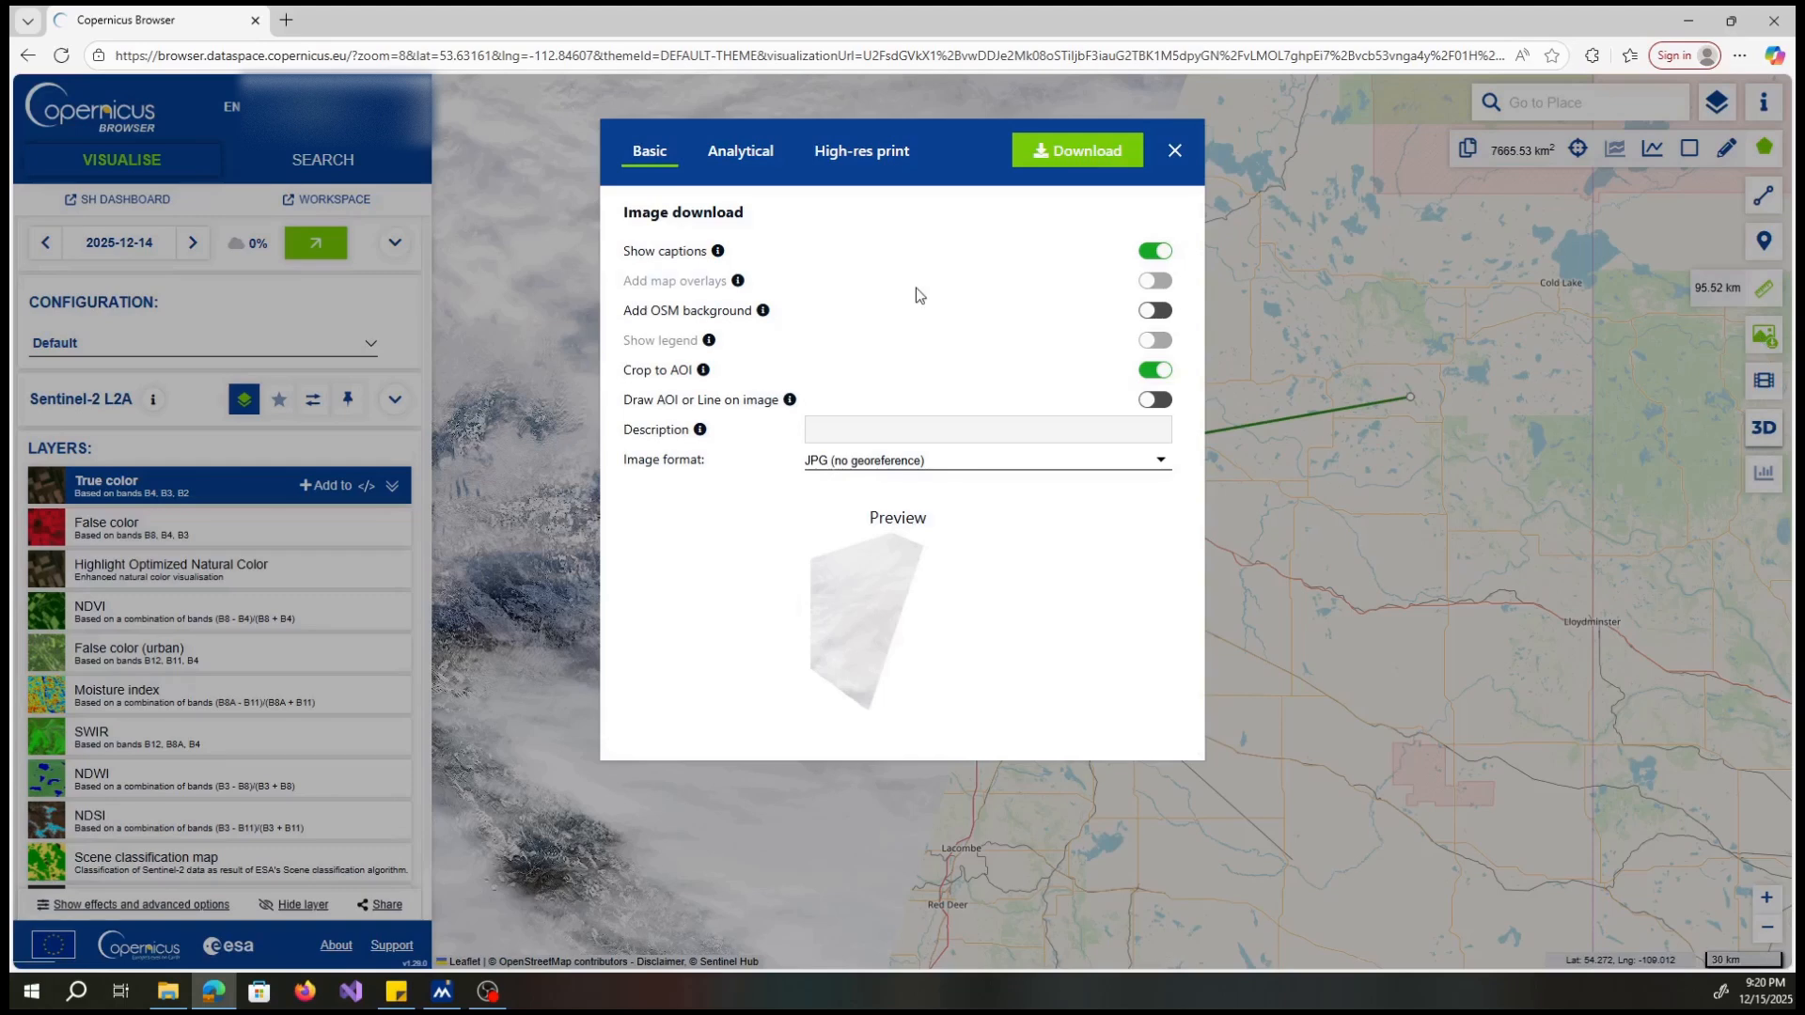
click(1162, 462)
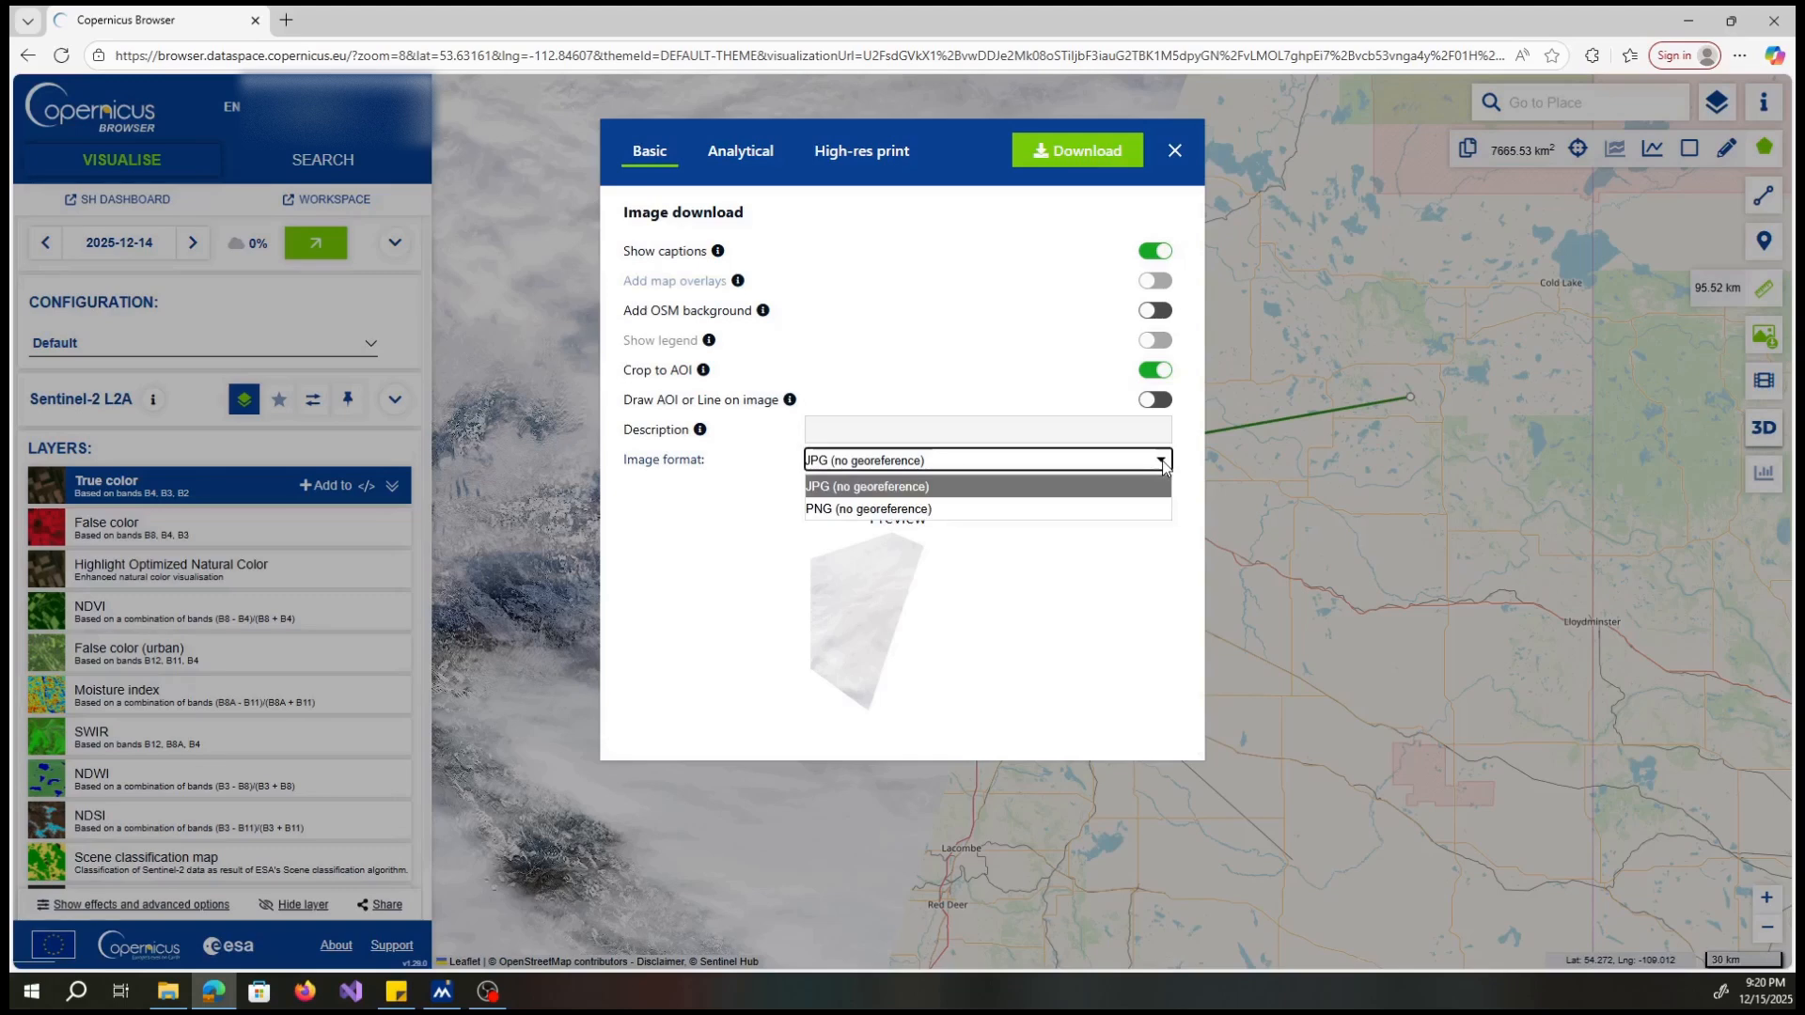
click(1137, 488)
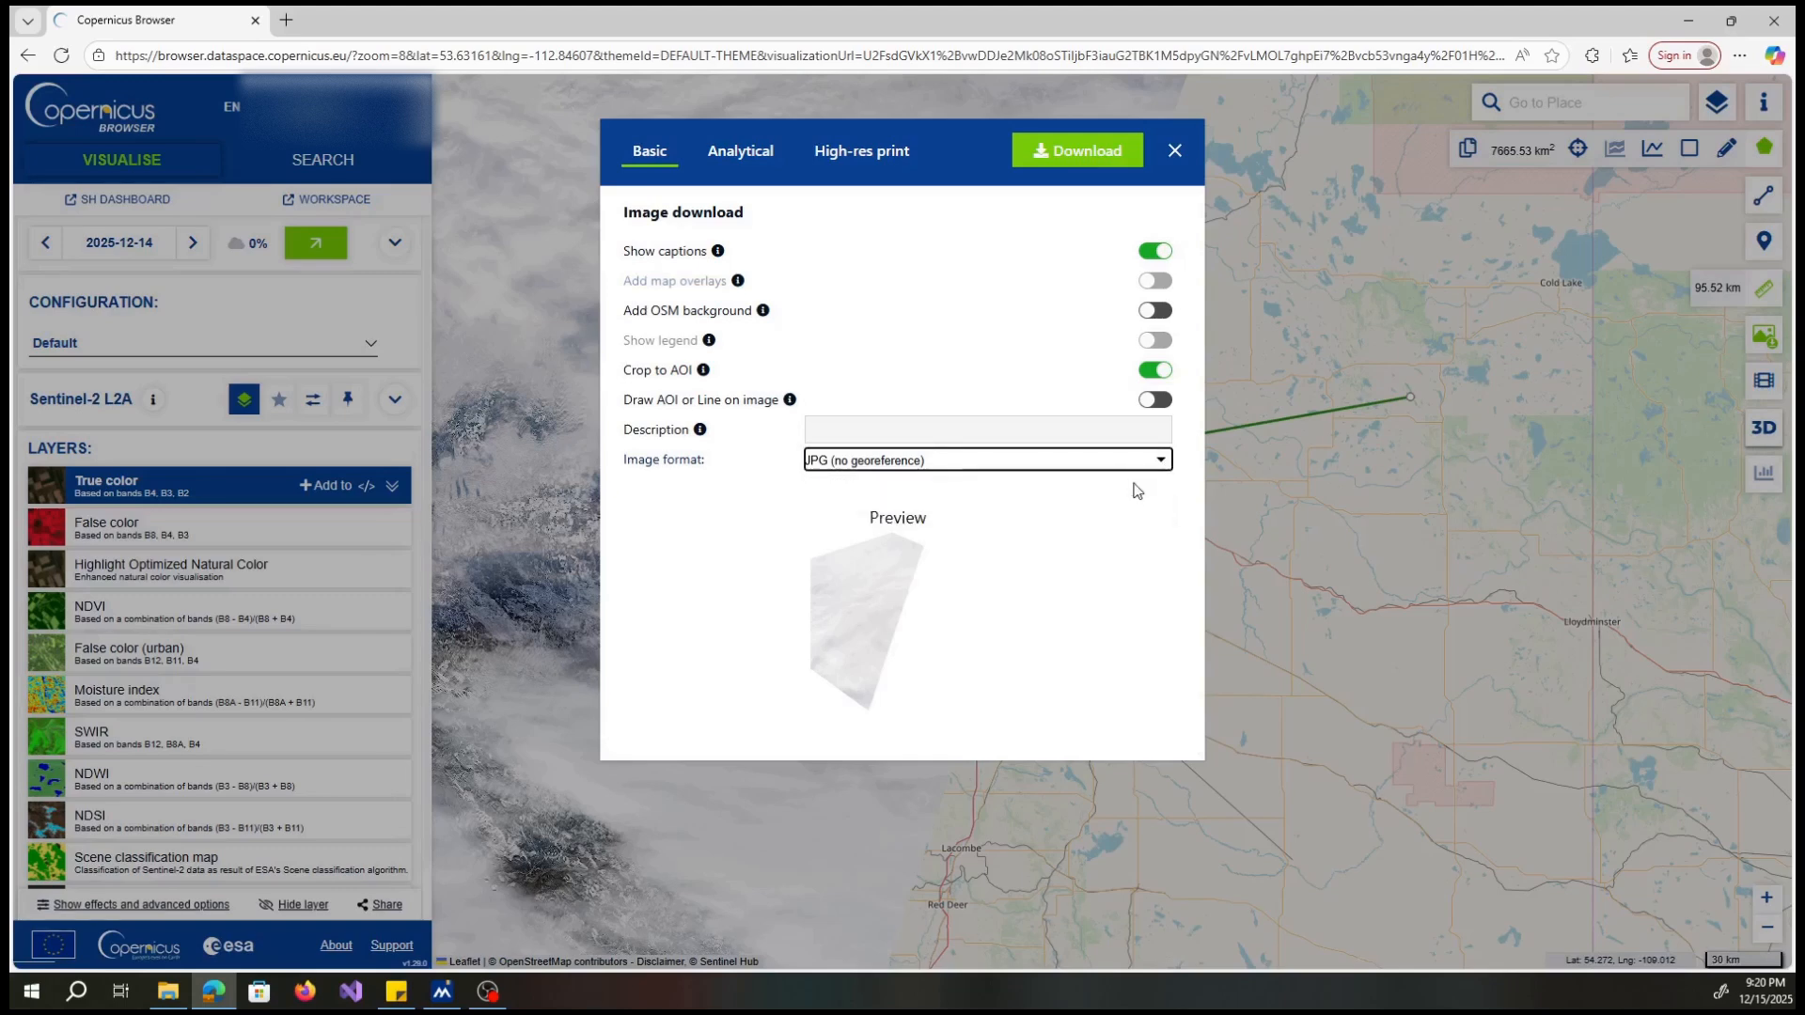
click(742, 165)
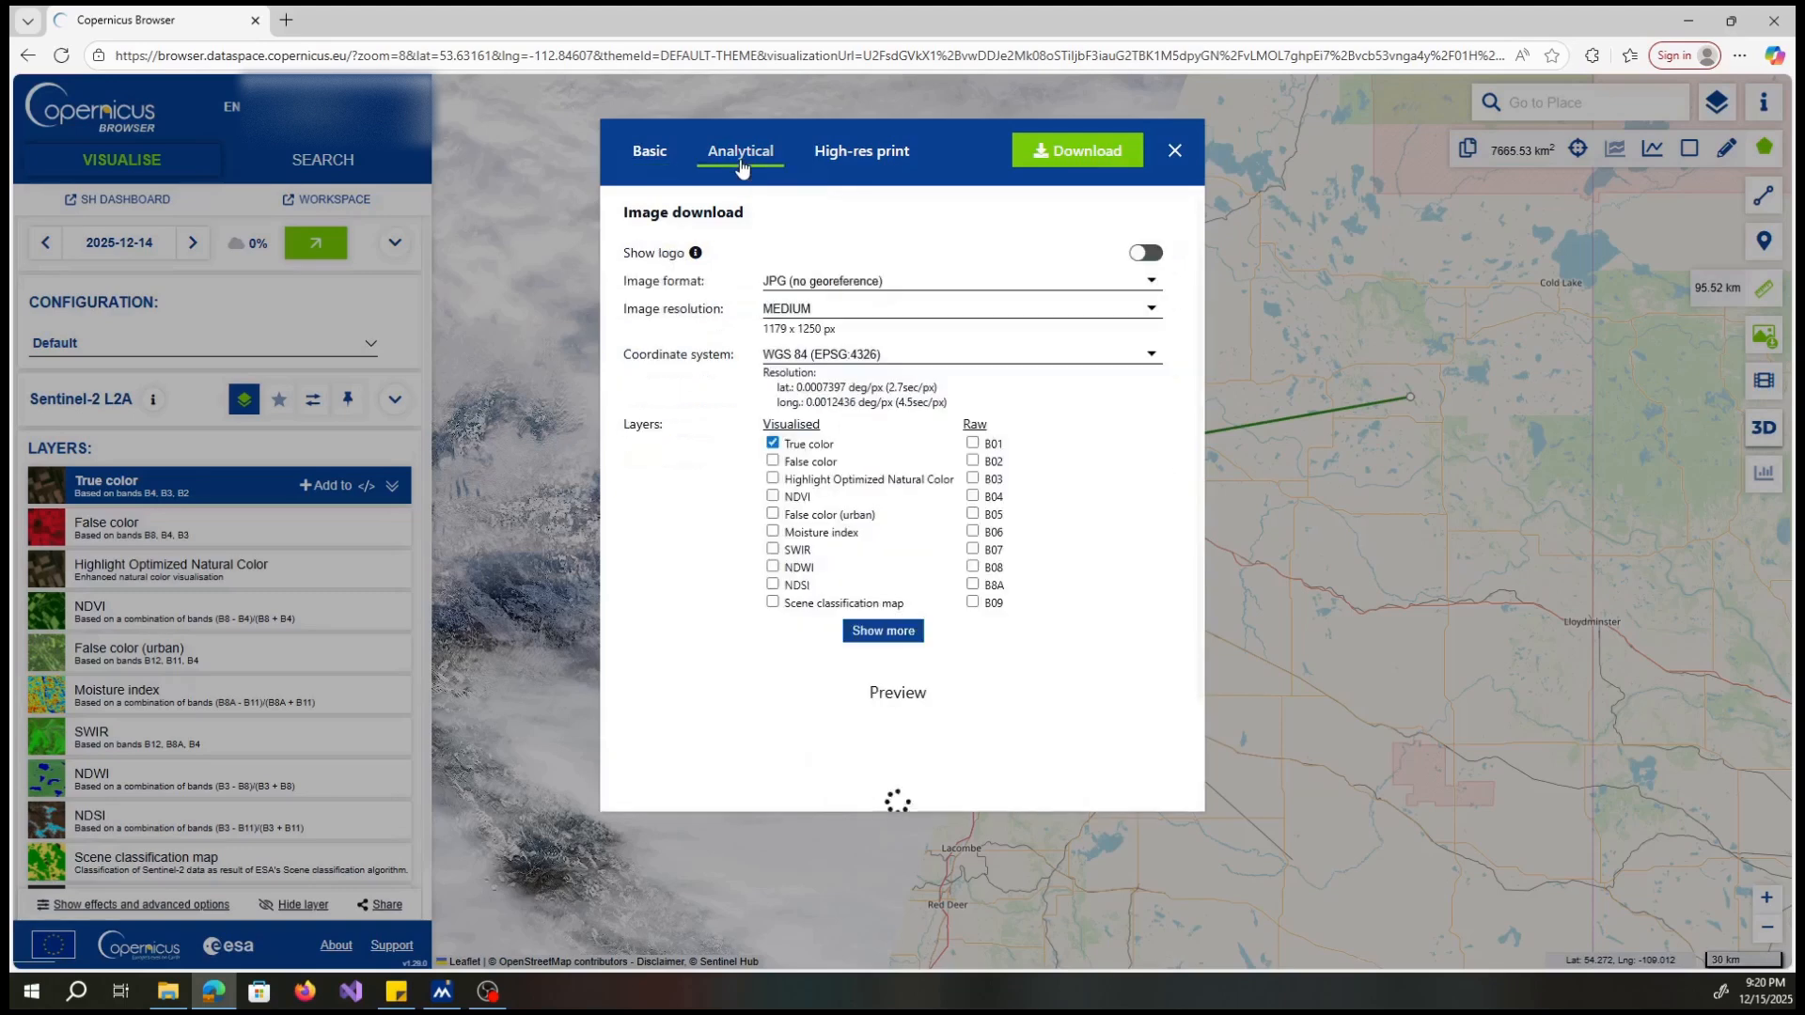
click(865, 162)
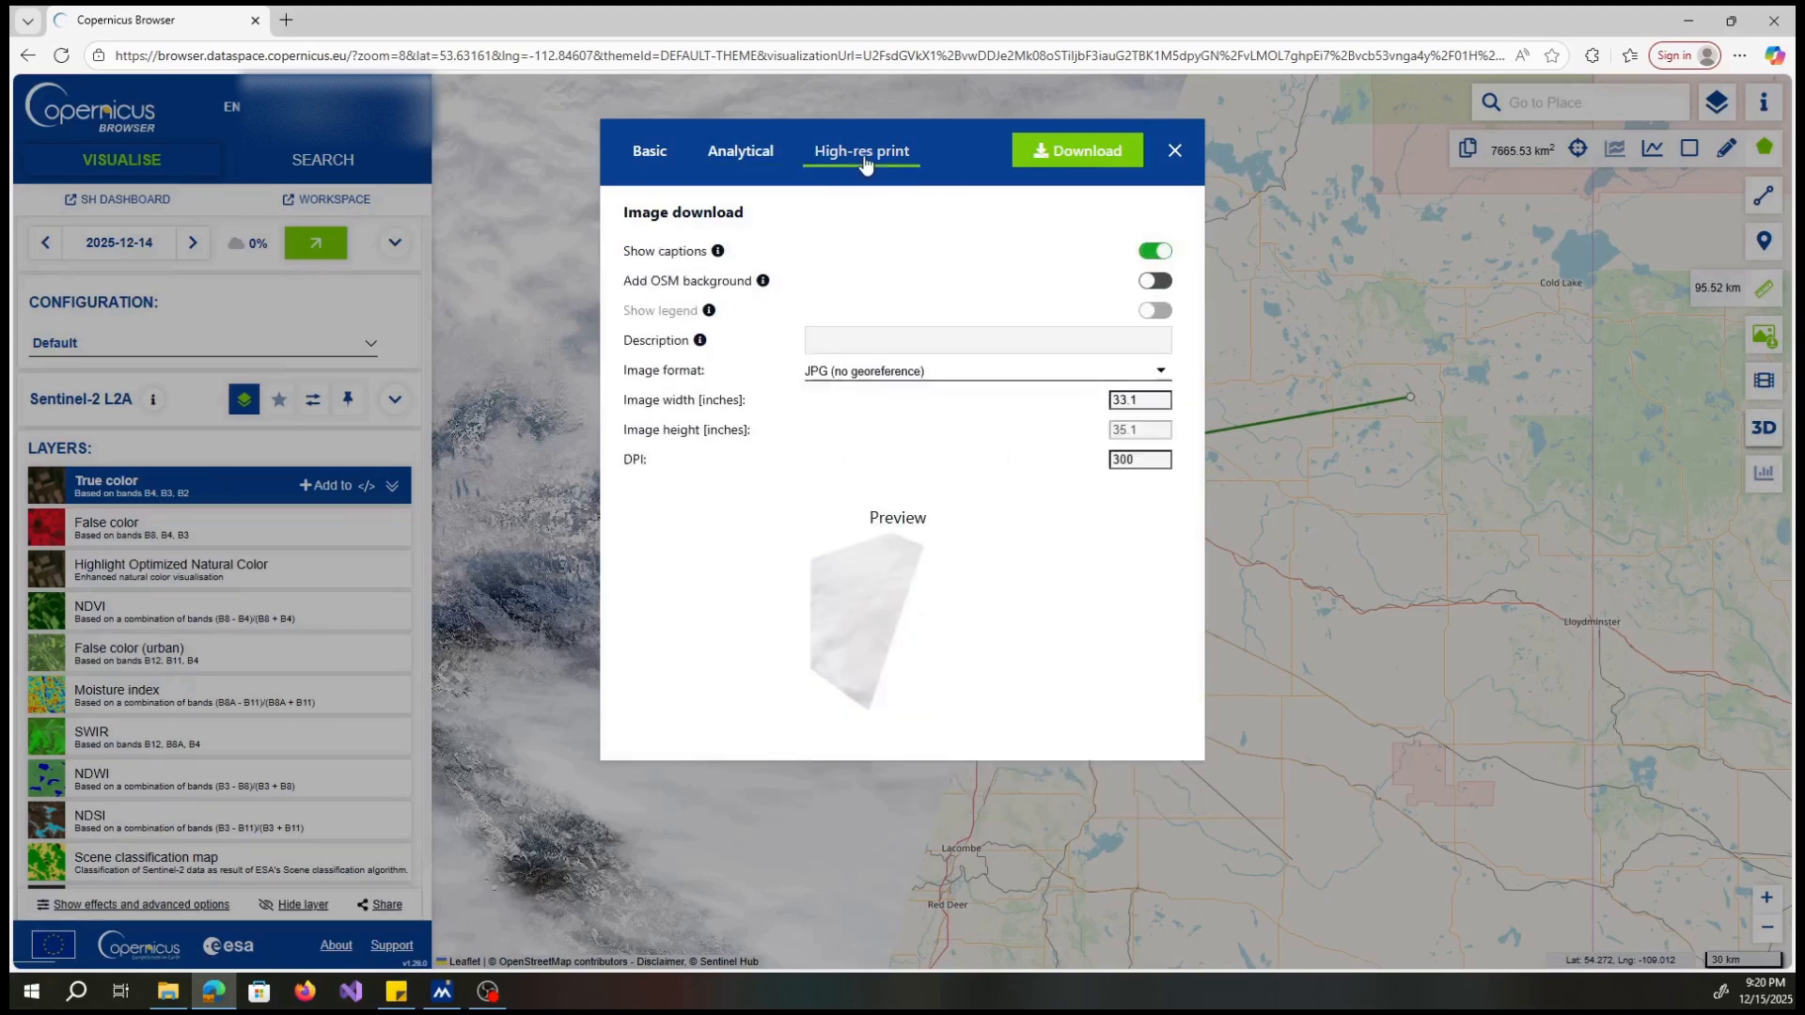
click(1175, 152)
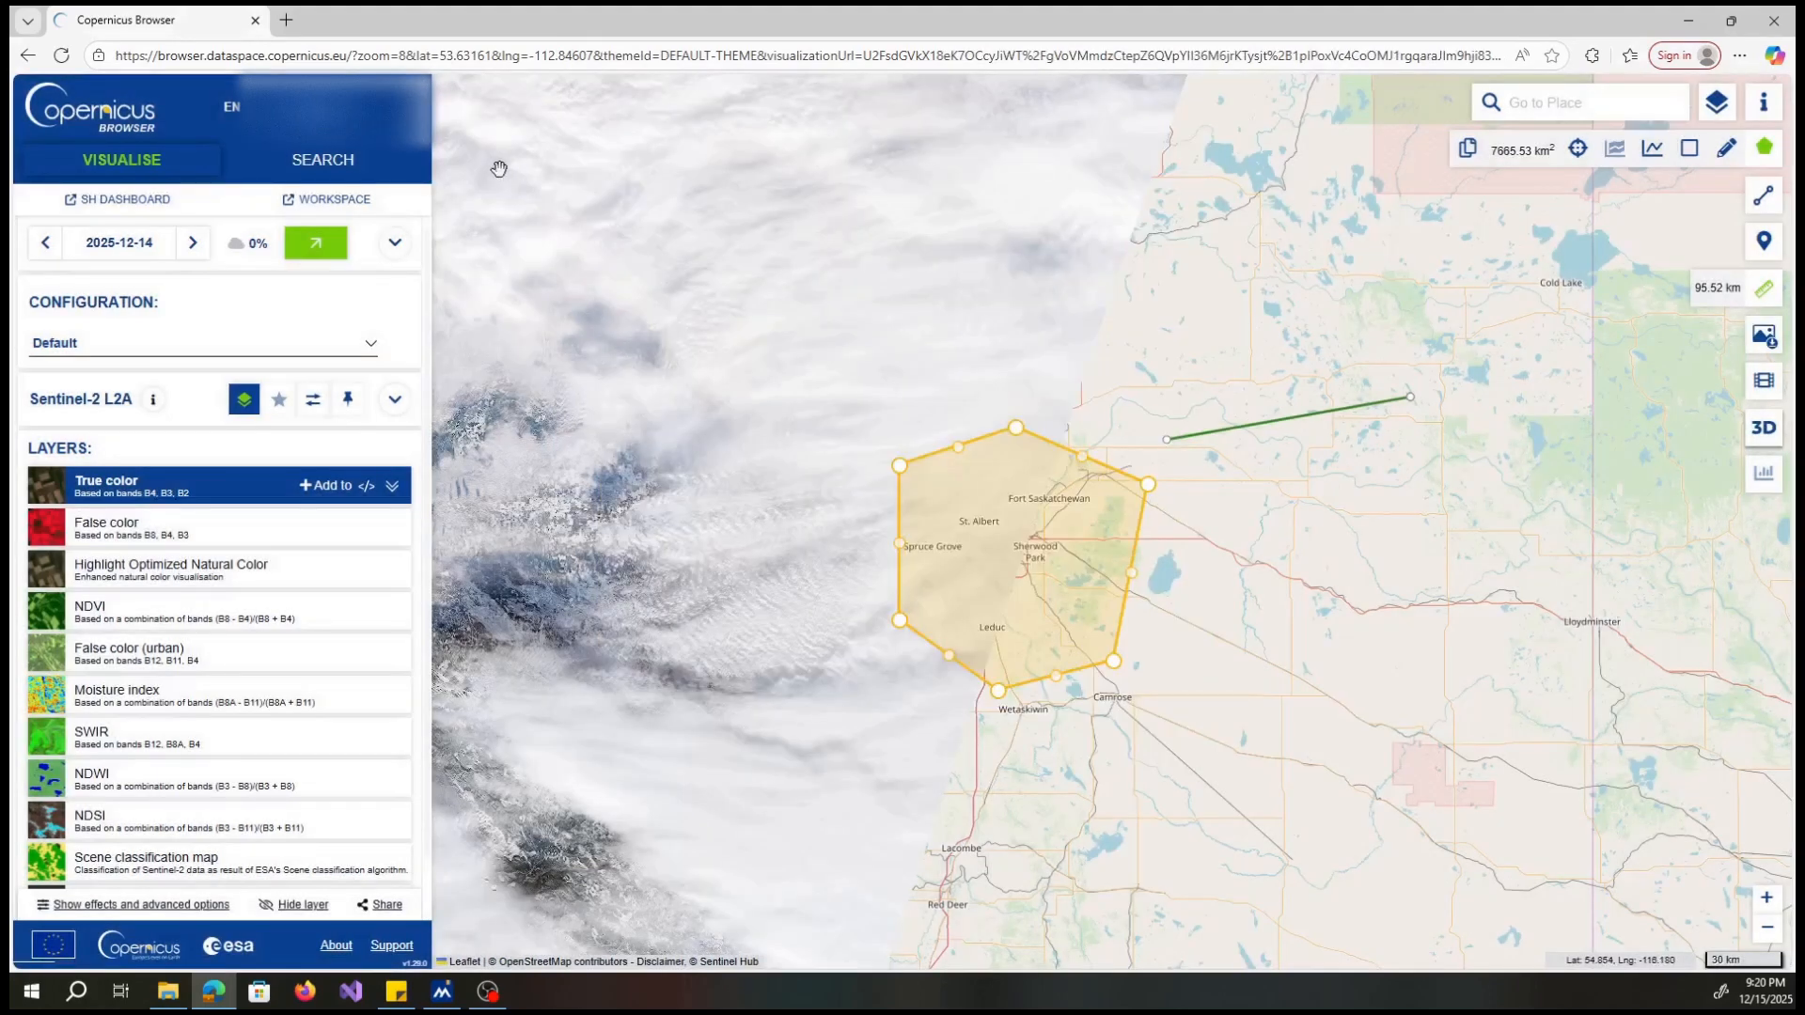
Step: Search for Sentinel-2 MSI L2A products over the area of interest with the maximum cloud coverage reduced below 100%
click(296, 173)
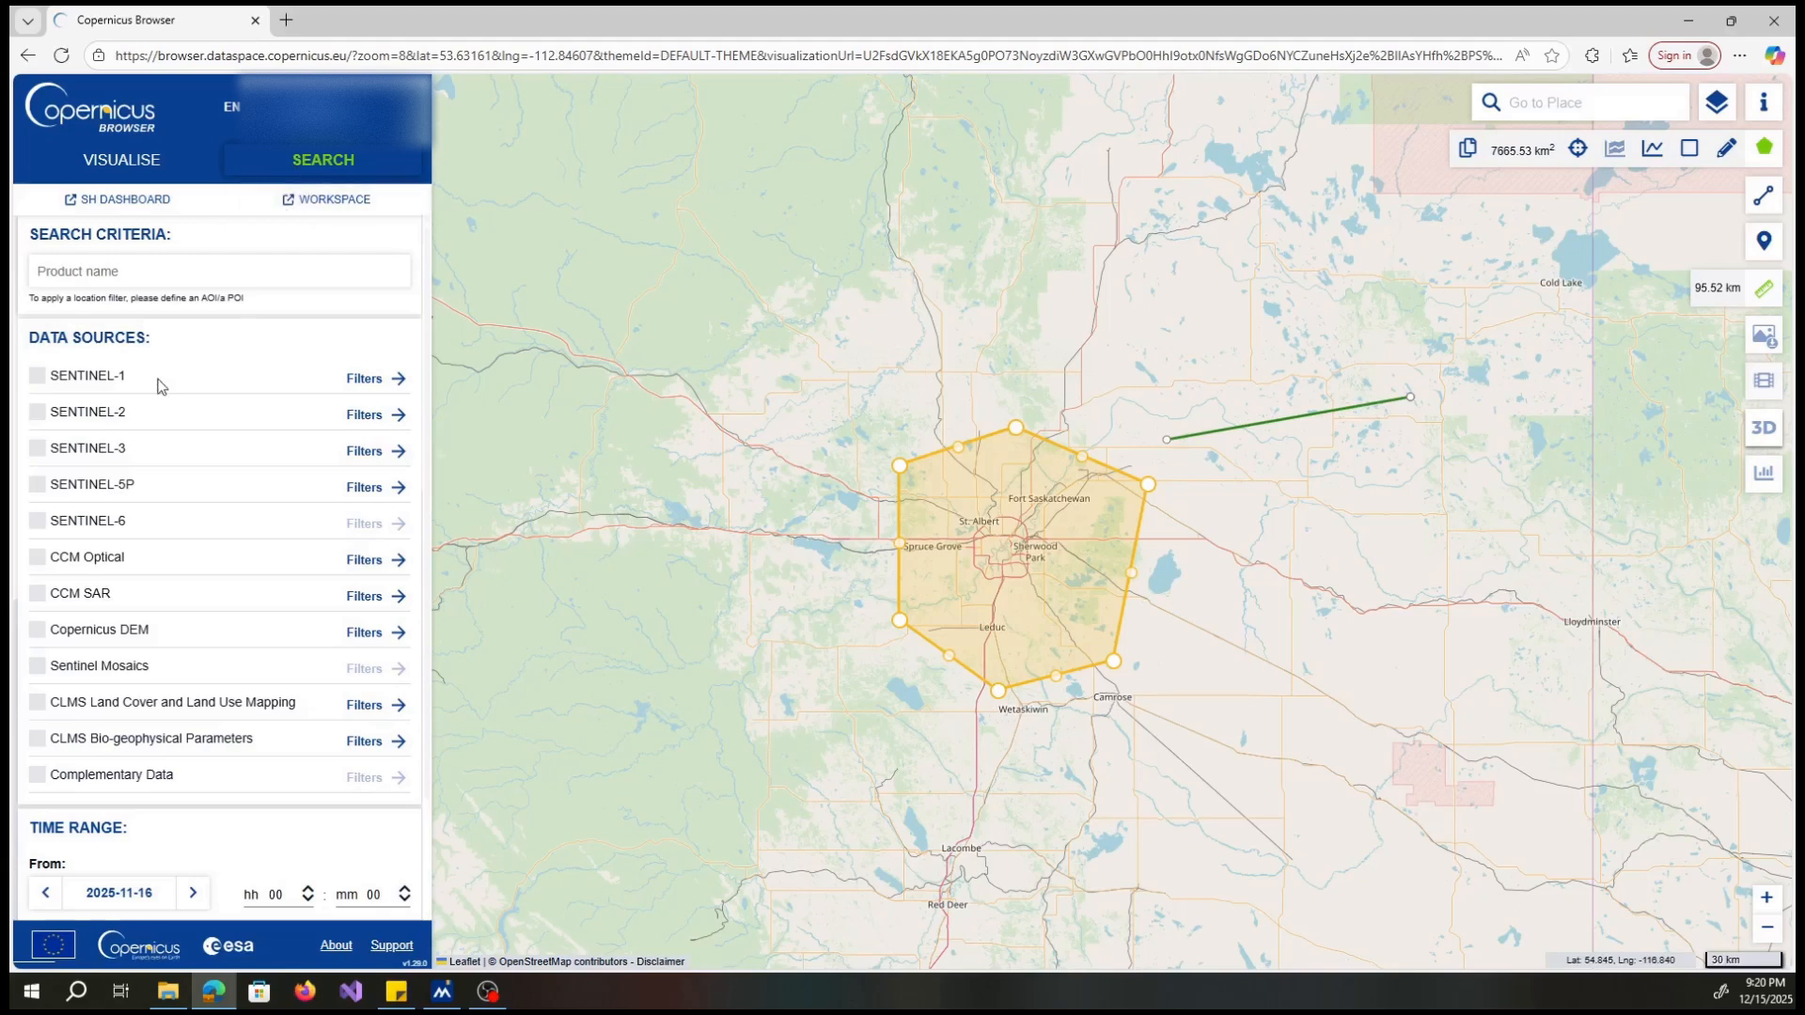
click(37, 415)
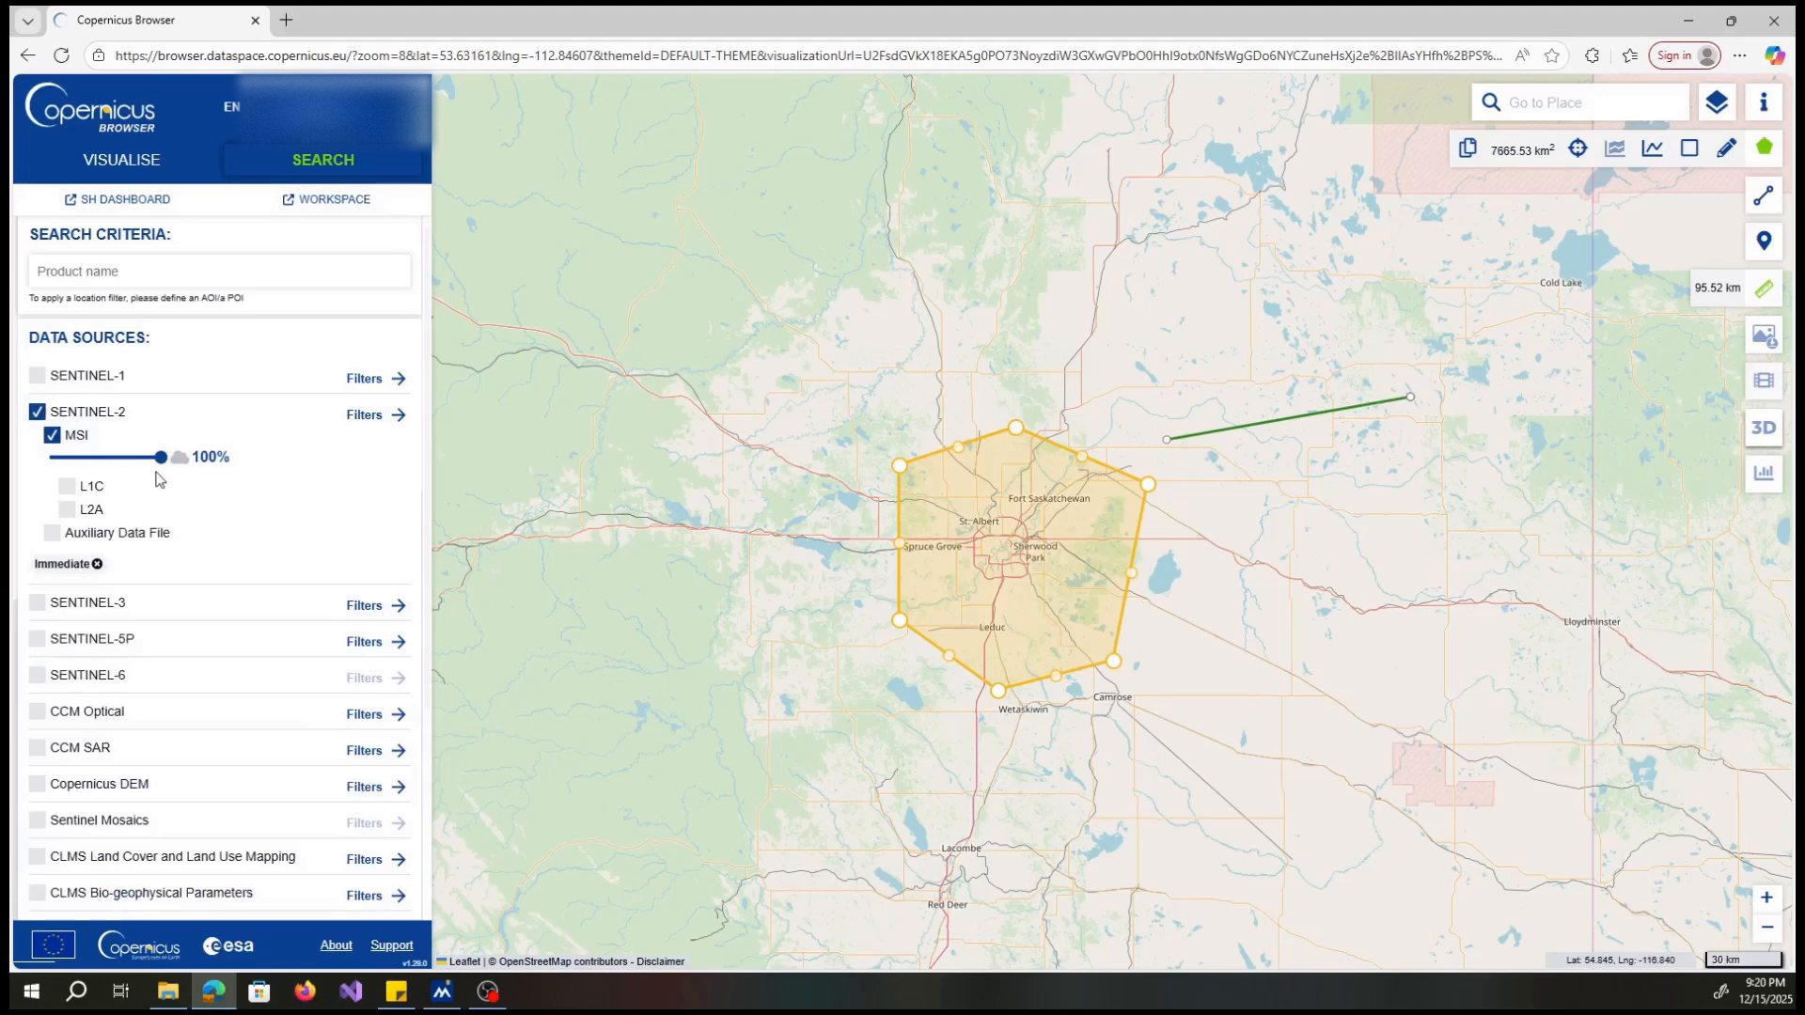
drag(161, 458, 82, 457)
click(67, 509)
scroll(313, 532, down, 3)
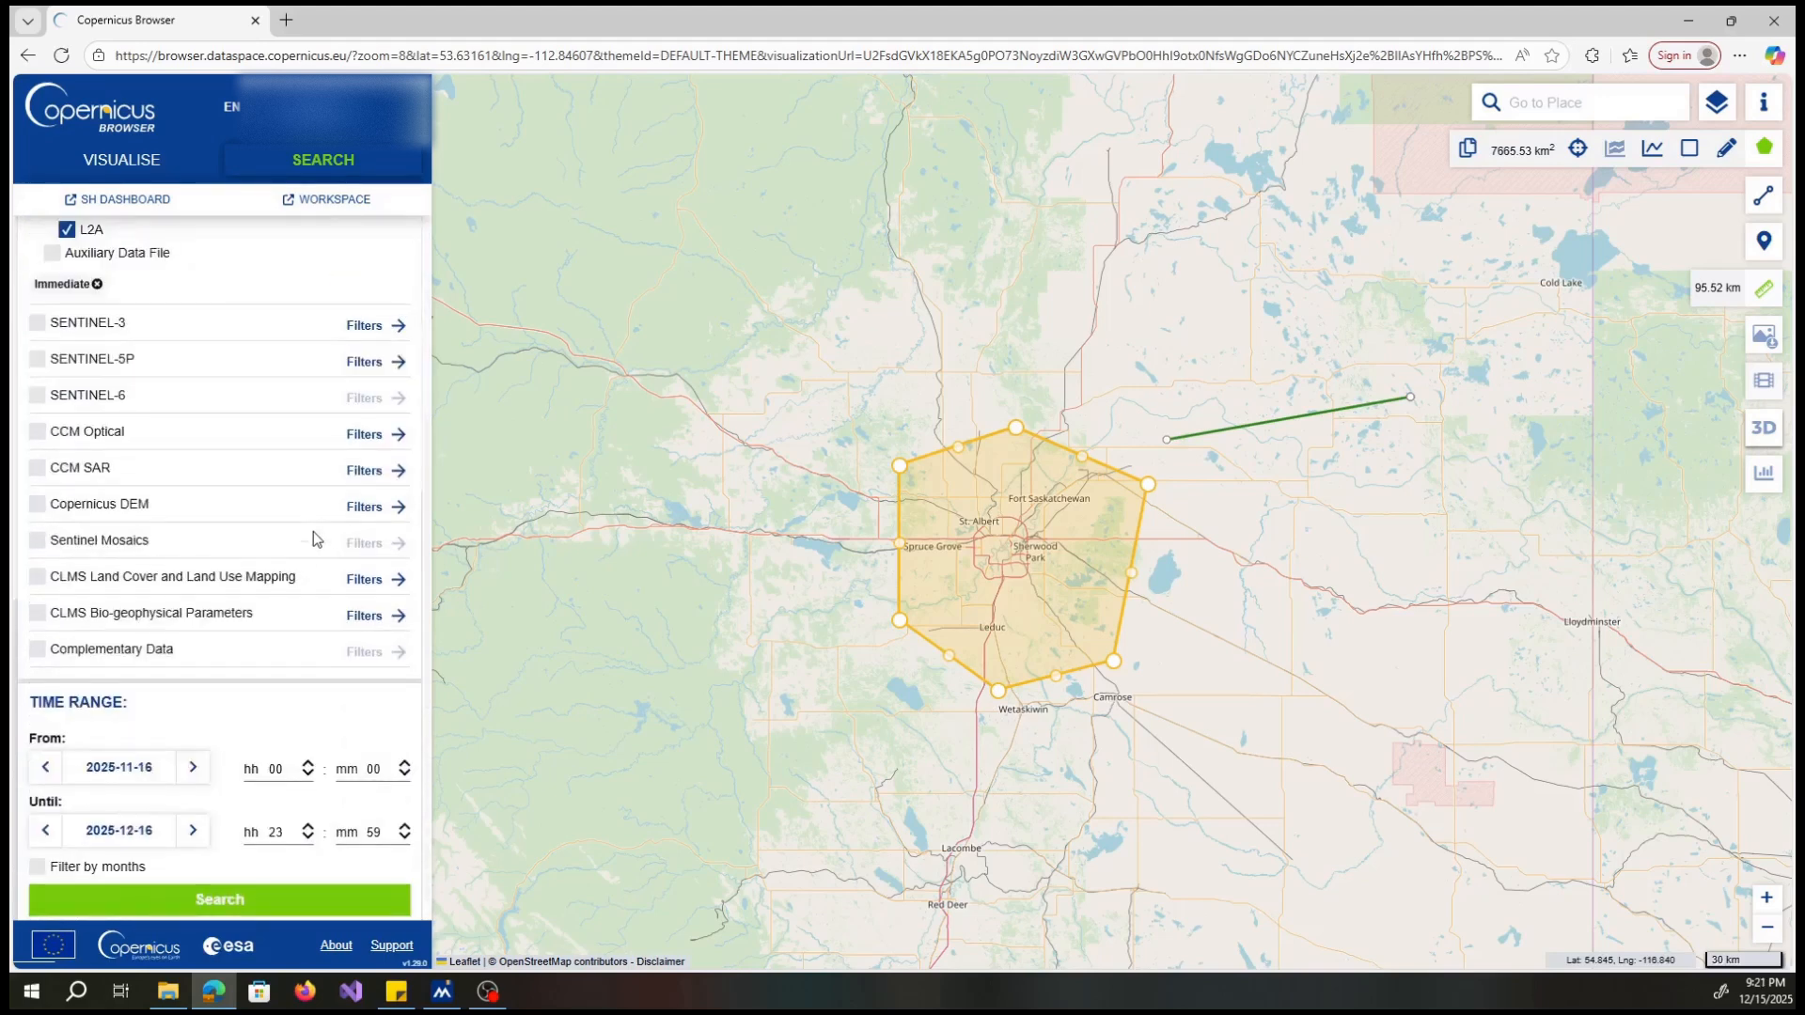
scroll(313, 532, down, 1)
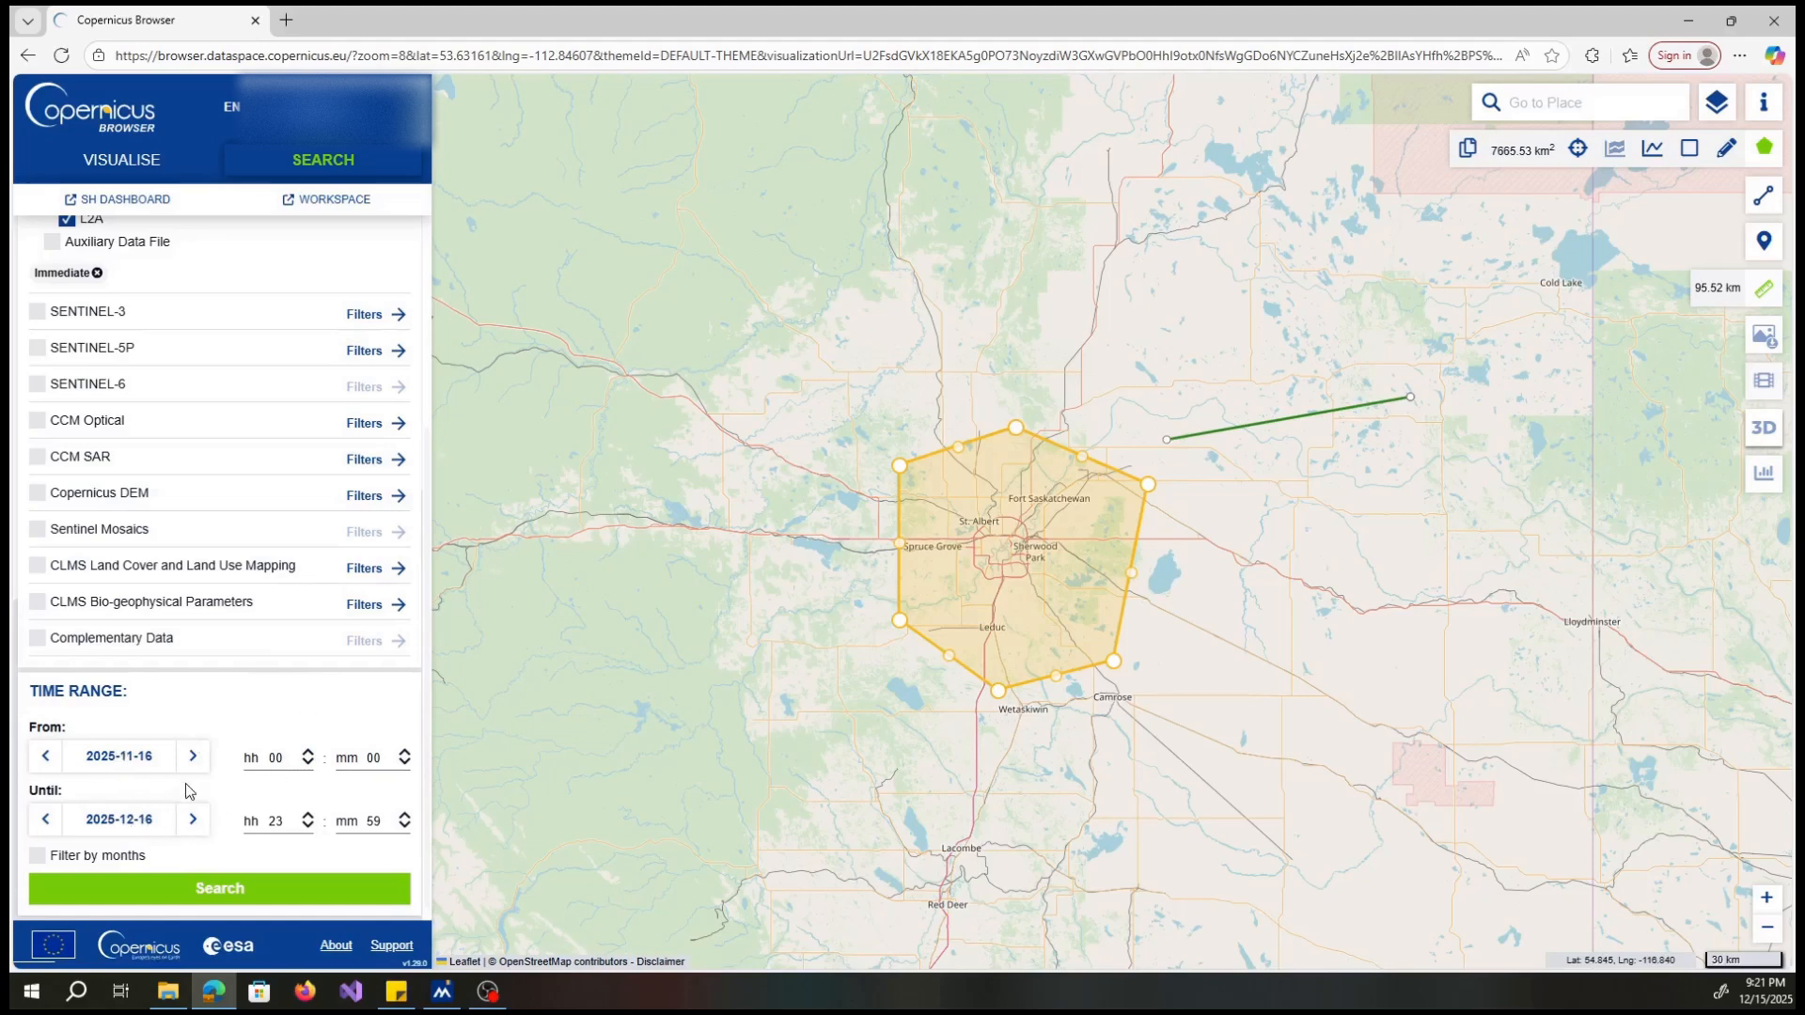
click(212, 893)
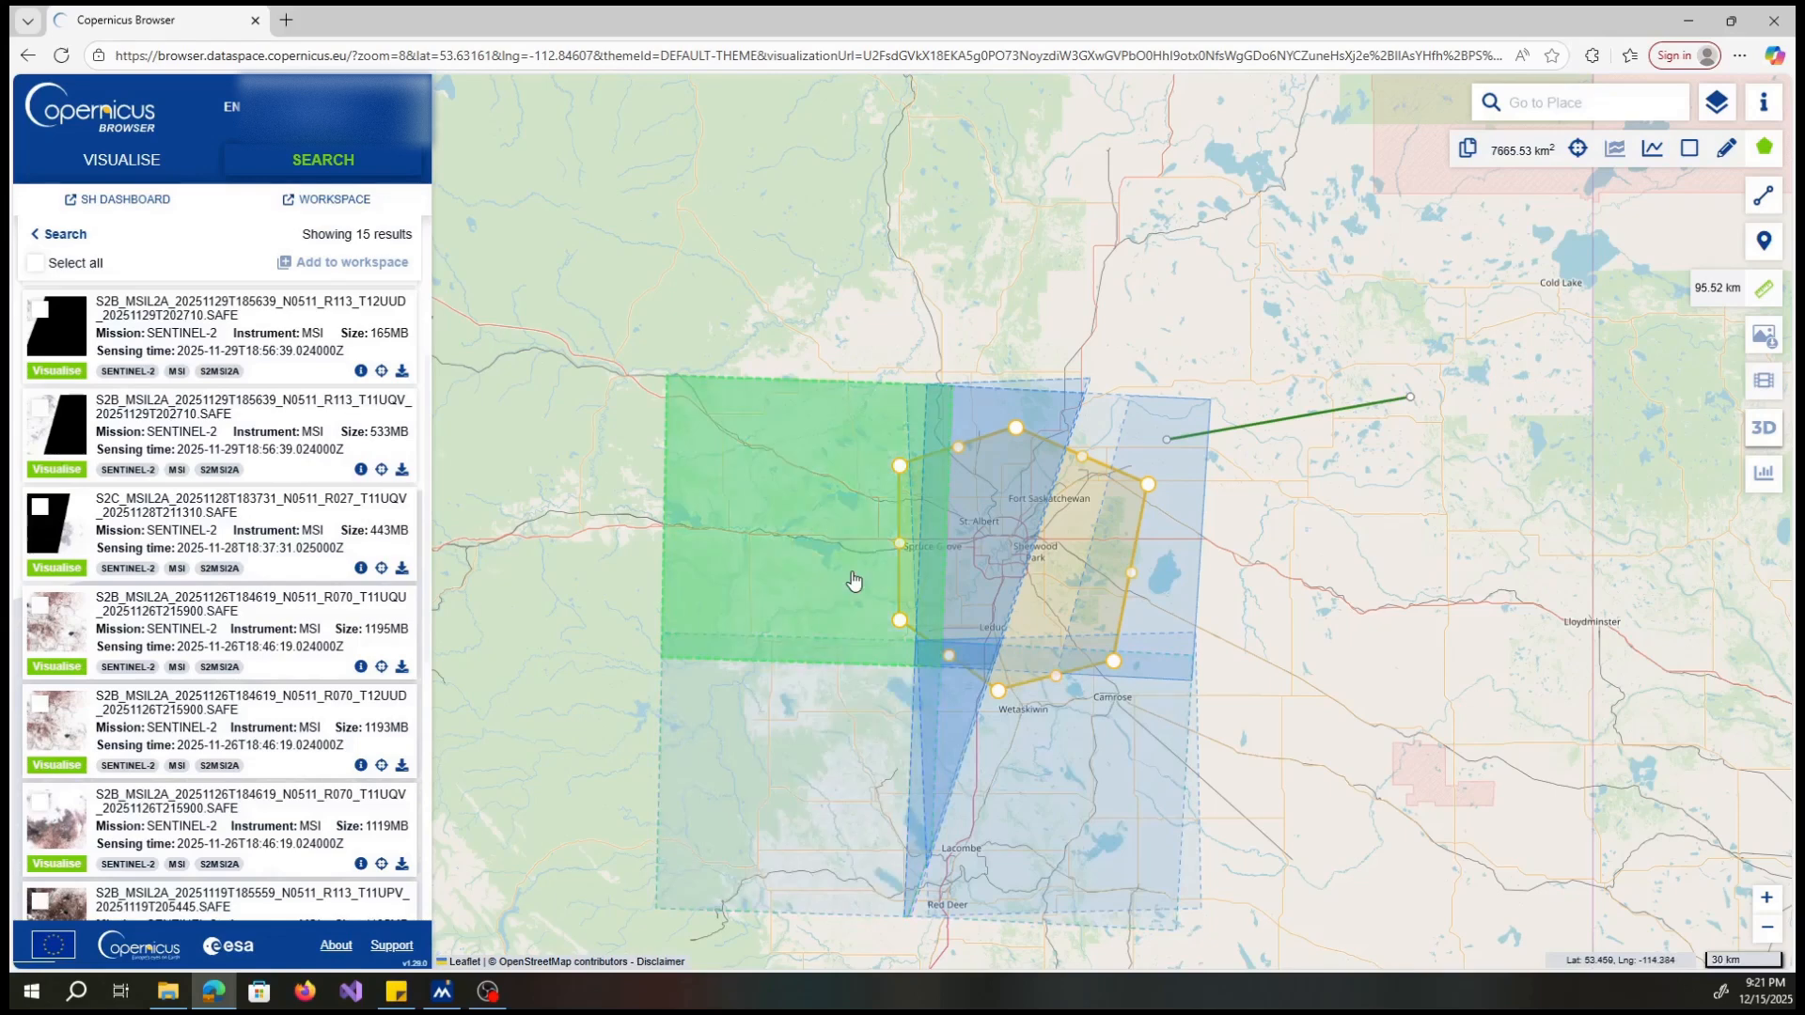
Step: Visualise the 2025-11-19 Sentinel-2 L2A product for tile T11UPV, and start downloading it from the search results
click(853, 581)
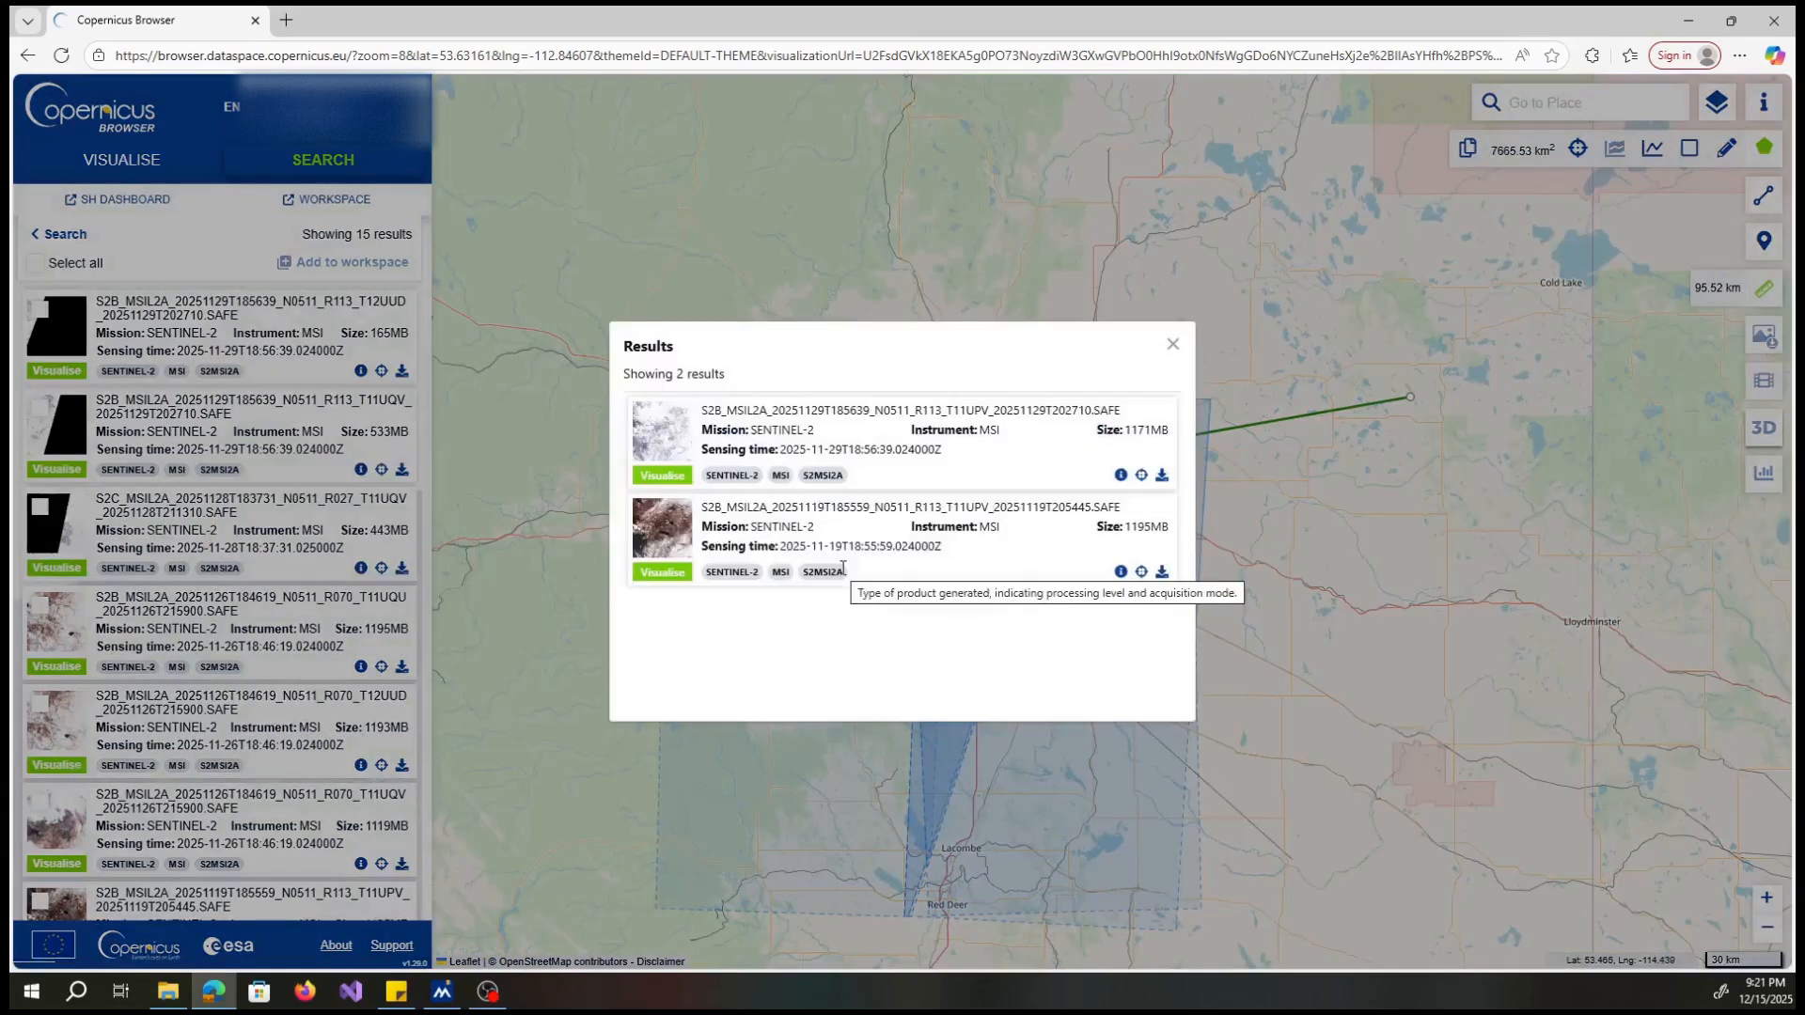
click(662, 572)
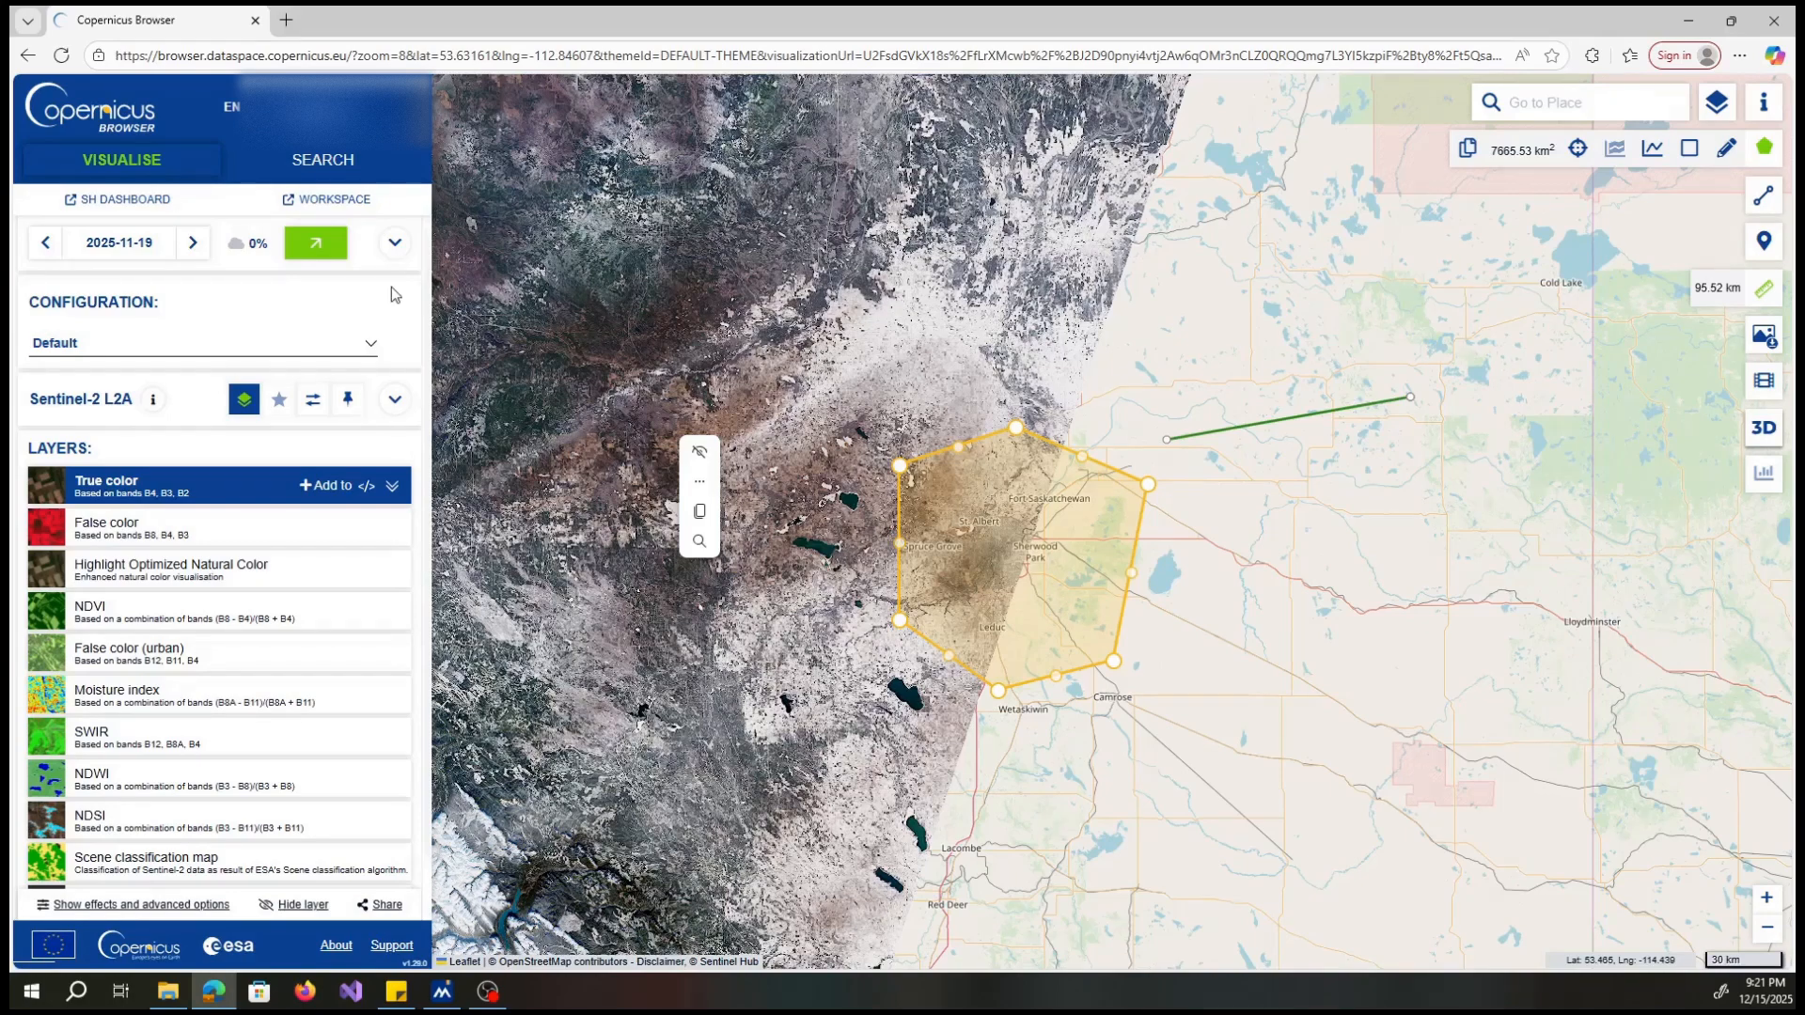
click(323, 161)
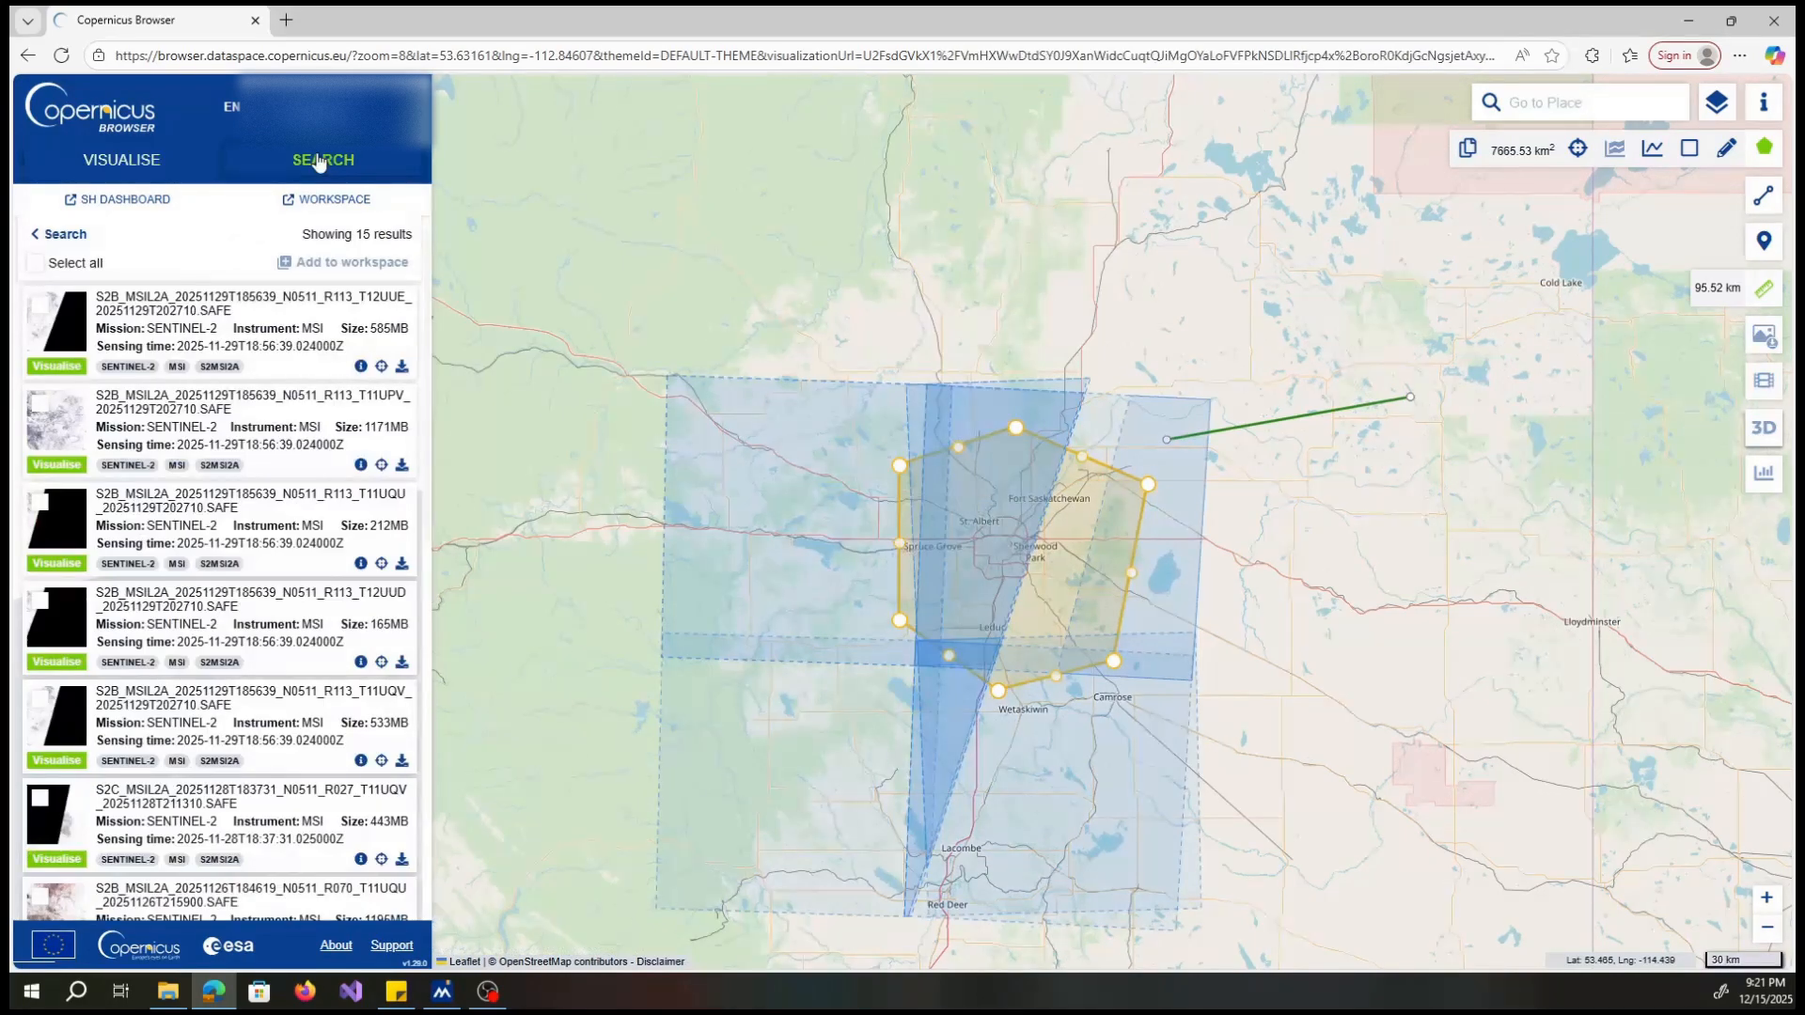
click(780, 542)
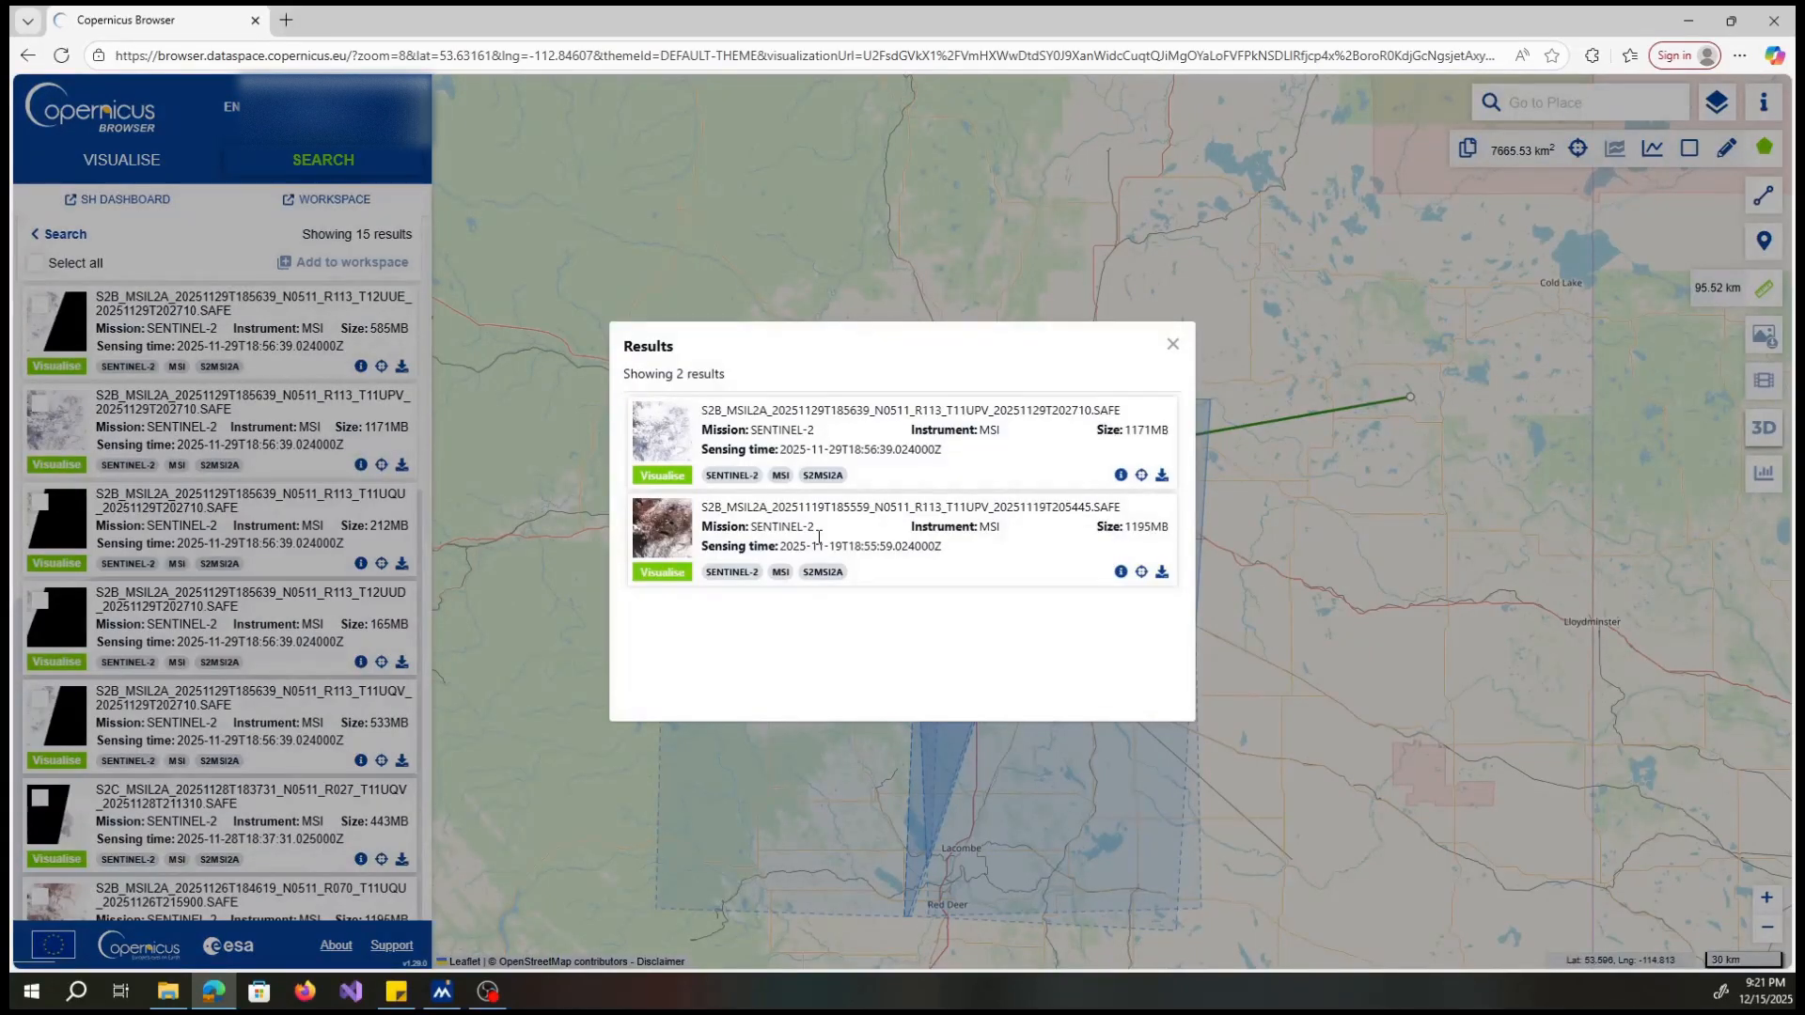
click(1162, 572)
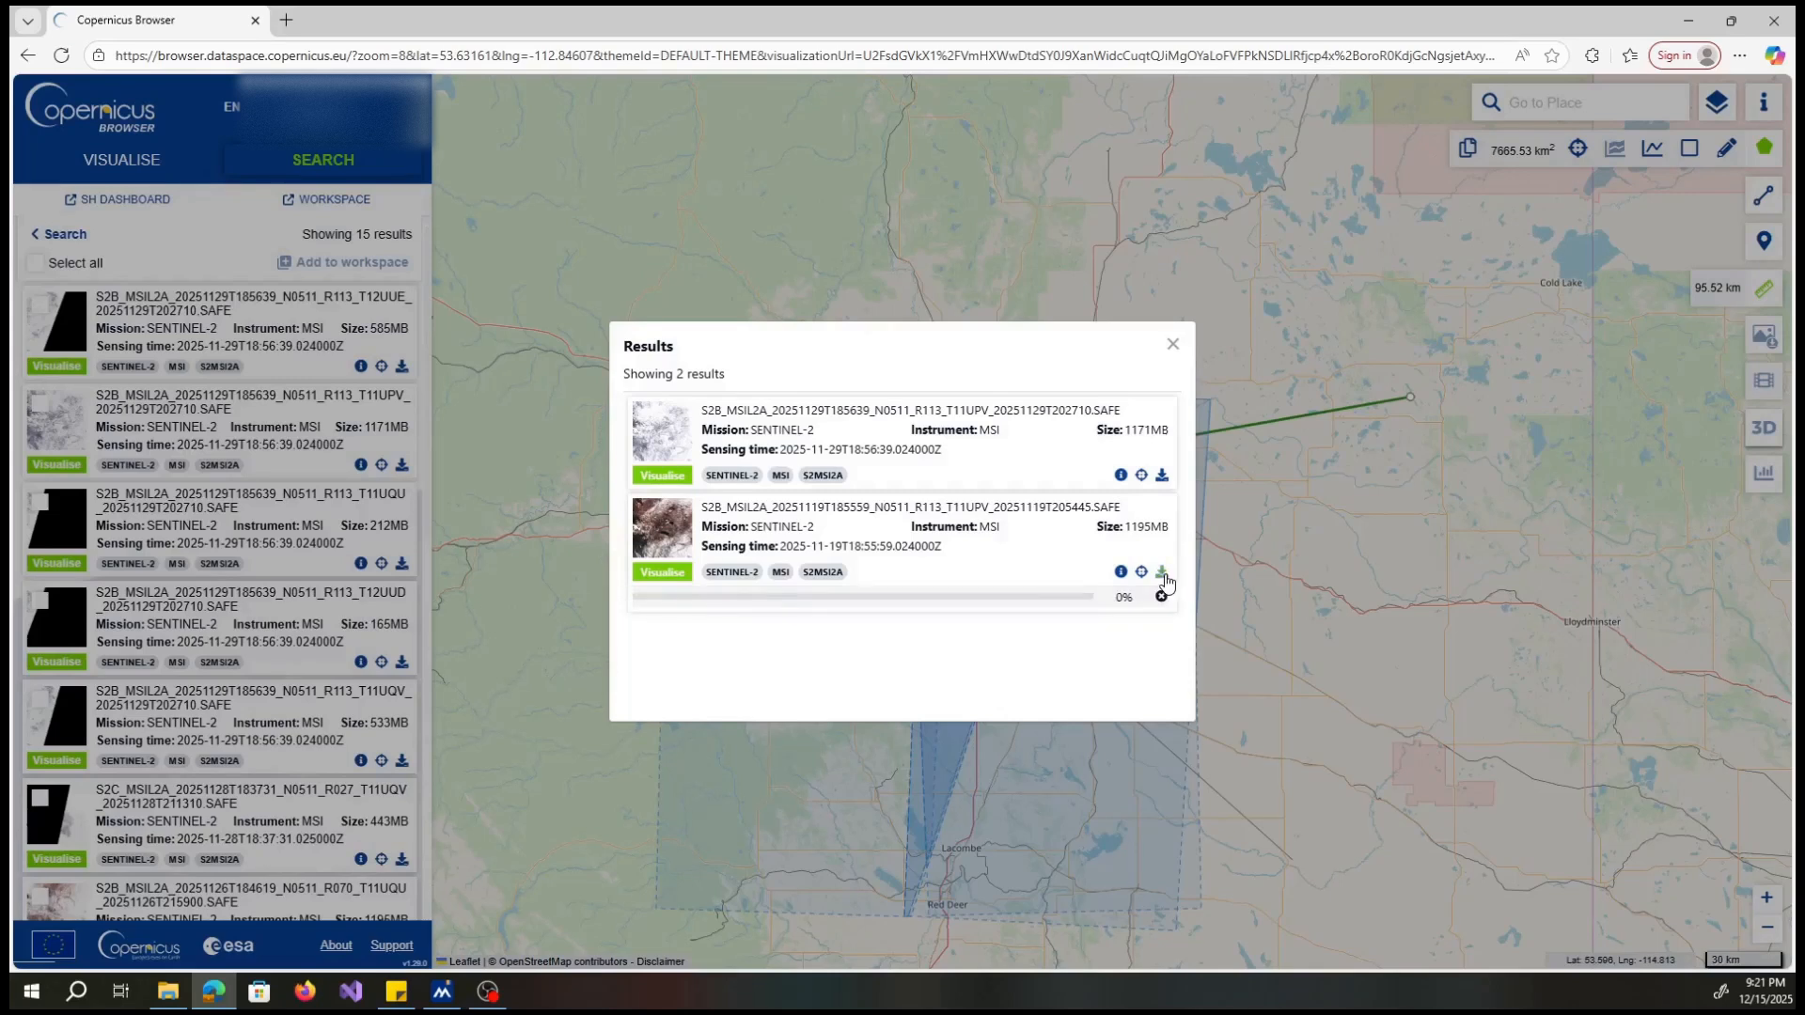